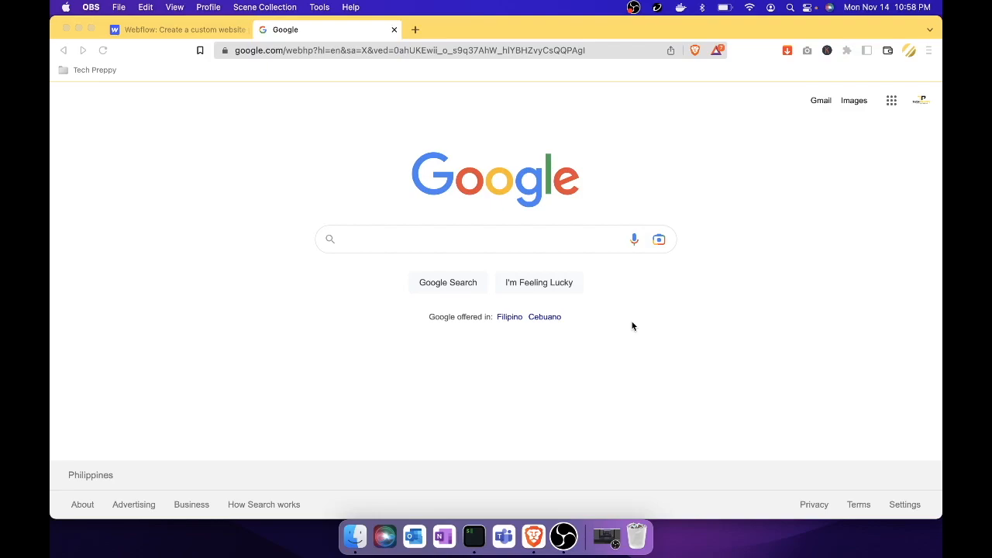
Switch to the Webflow site and compare the Starter, Basic, CMS, Business and Enterprise site plans on its pricing page
click(190, 30)
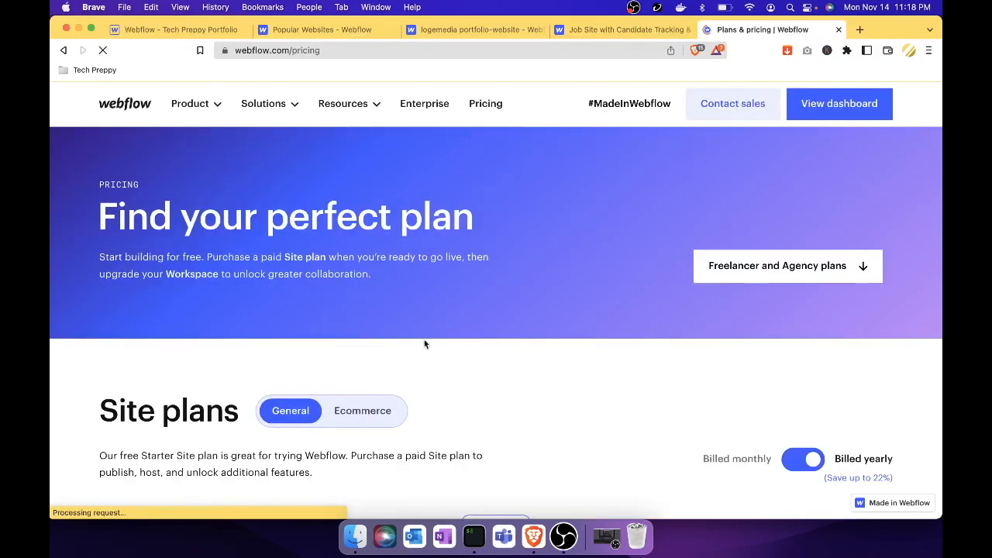
scroll(411, 348, down, 5)
scroll(469, 310, down, 3)
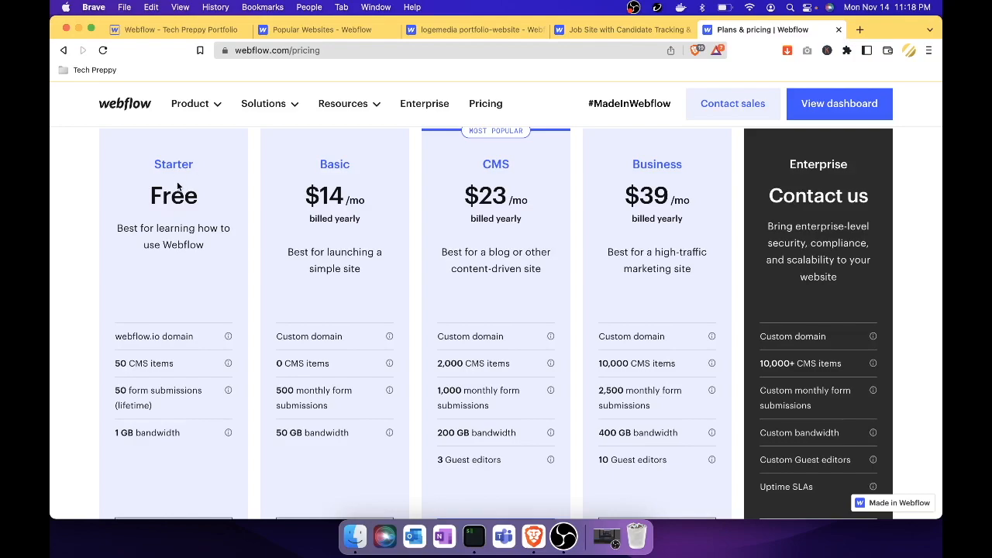
scroll(145, 357, down, 1)
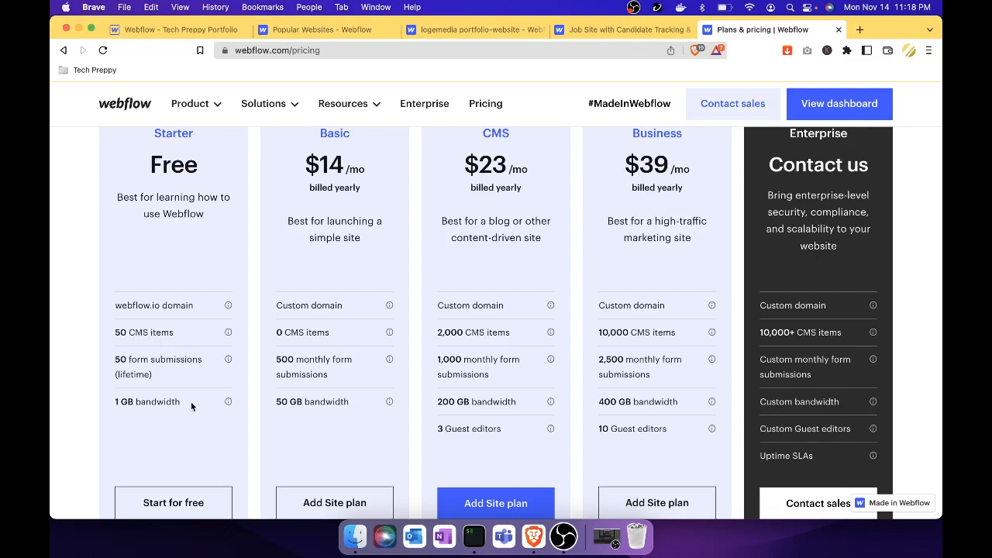
scroll(191, 402, up, 1)
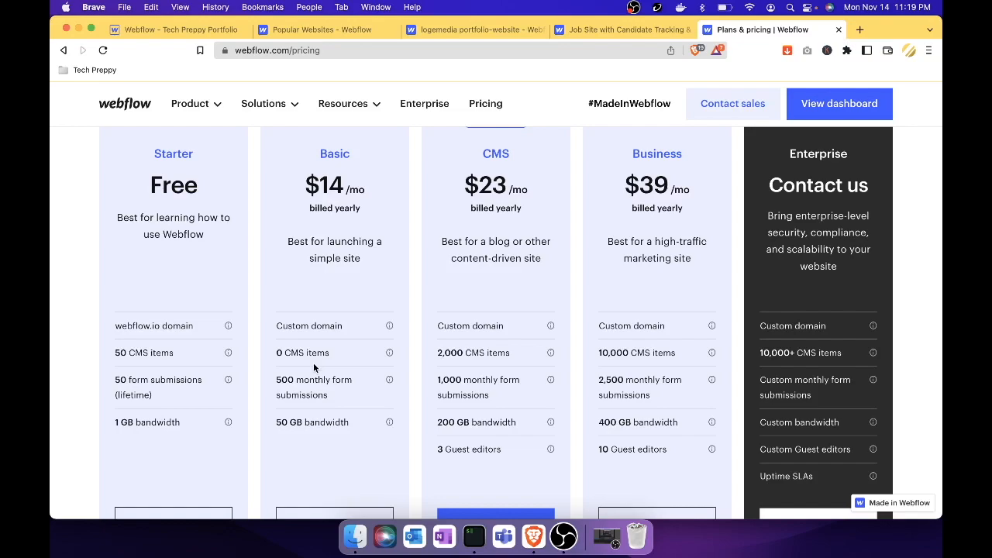
scroll(353, 205, up, 1)
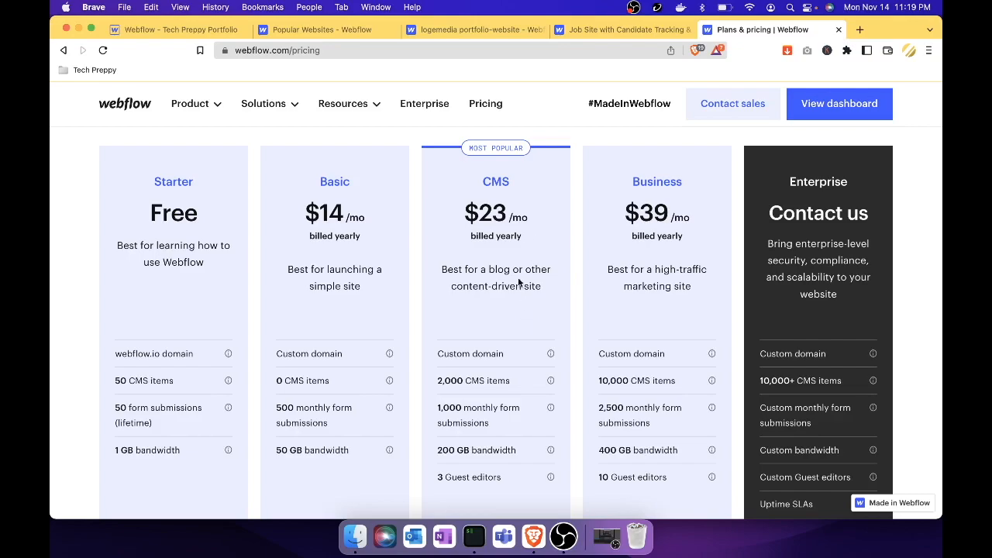
scroll(519, 282, down, 1)
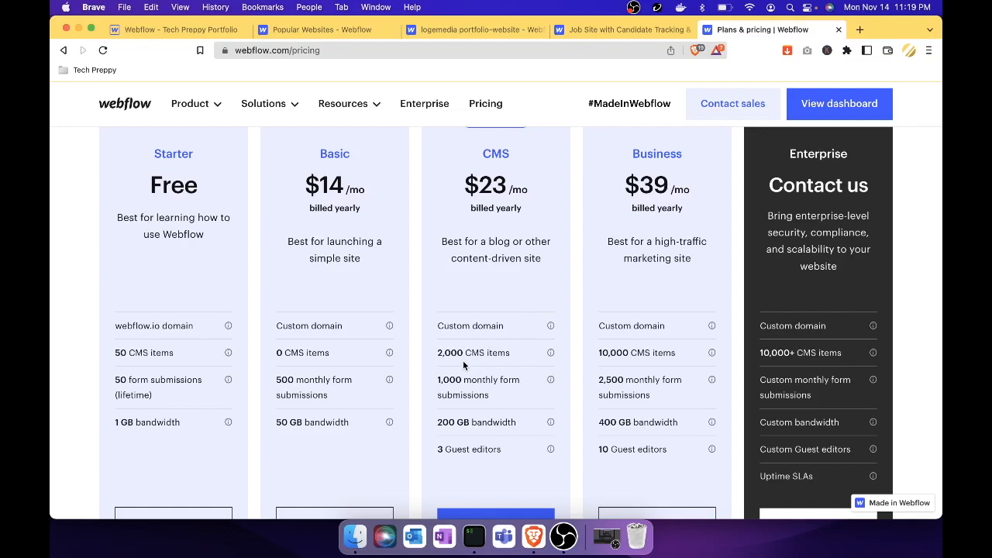
scroll(518, 419, down, 1)
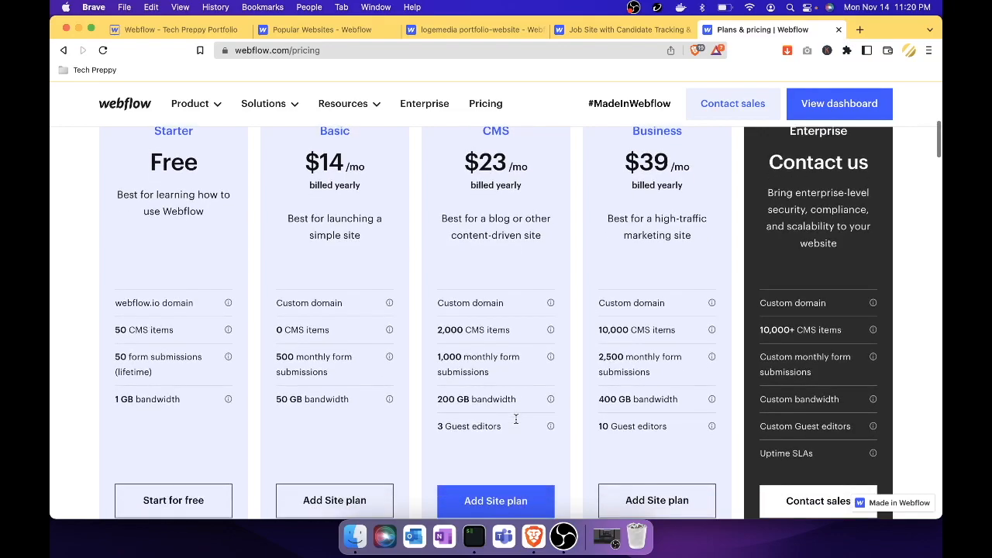
scroll(471, 426, down, 1)
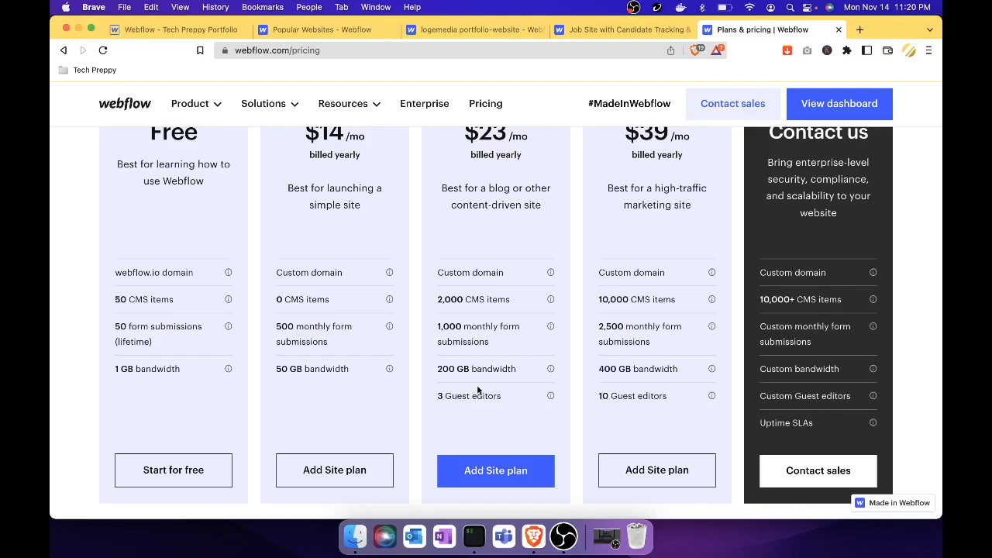
scroll(477, 384, down, 3)
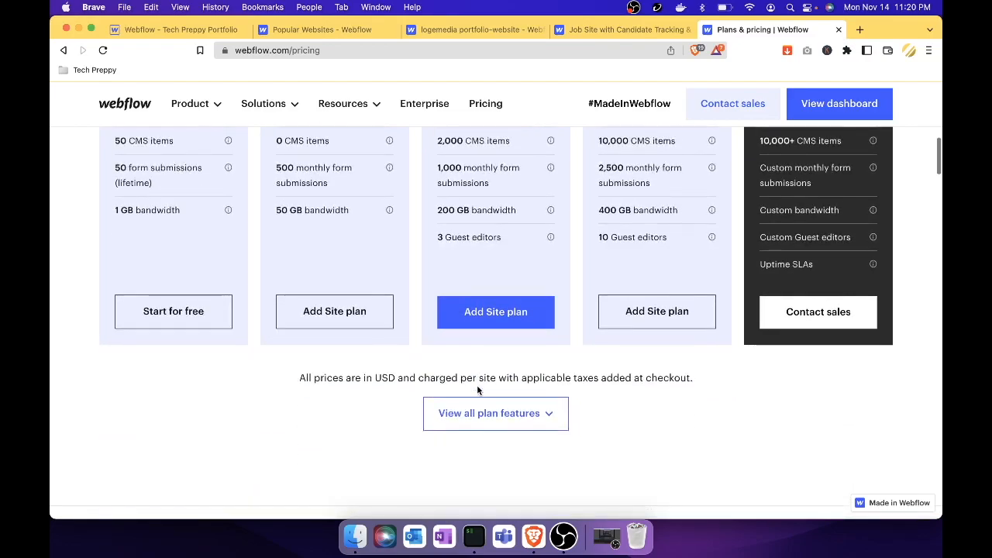
scroll(496, 372, up, 5)
scroll(577, 345, up, 2)
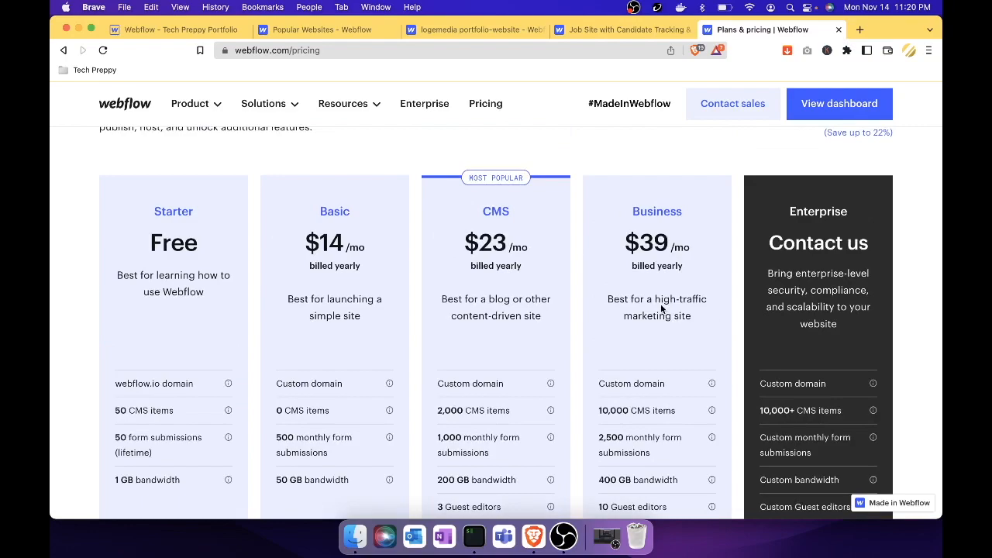
scroll(661, 308, down, 1)
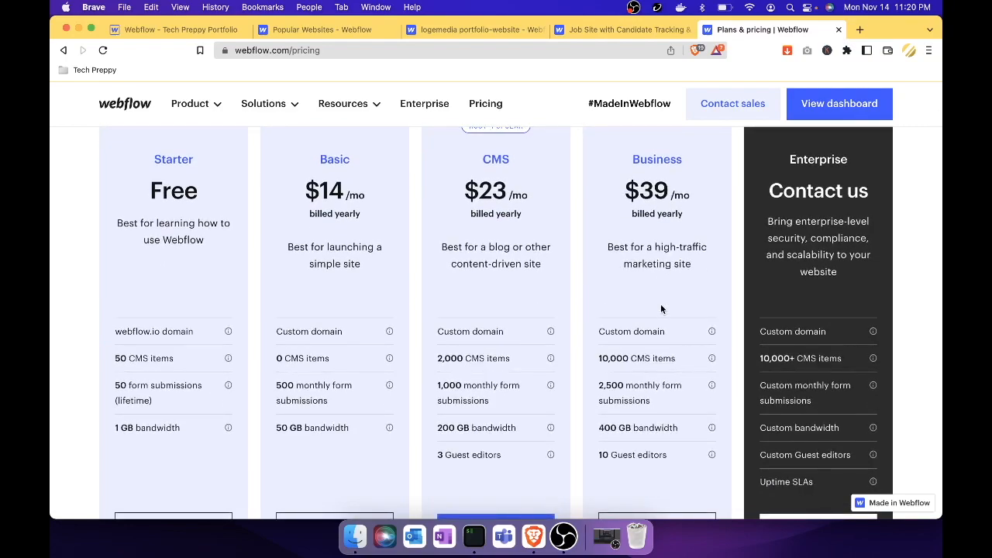
scroll(494, 226, up, 1)
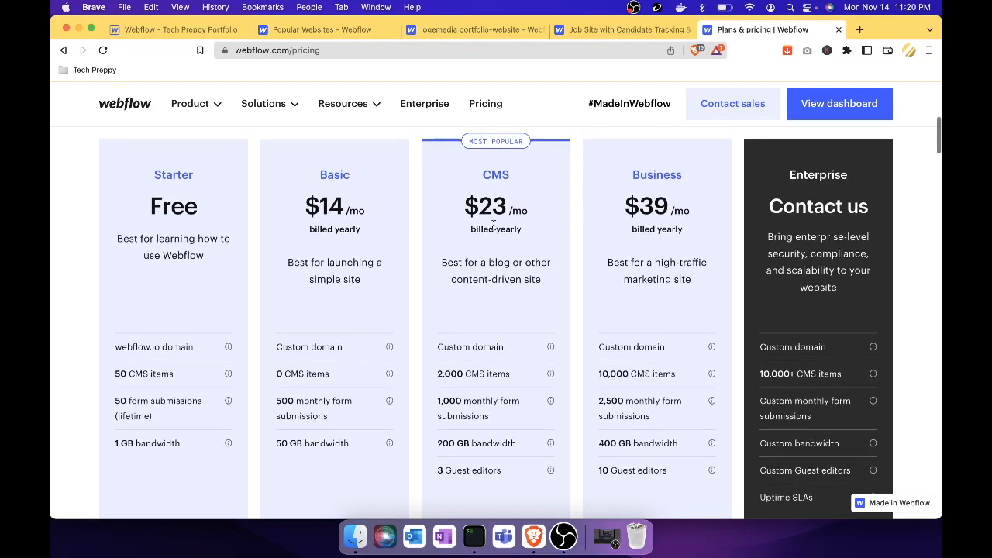
scroll(683, 358, down, 2)
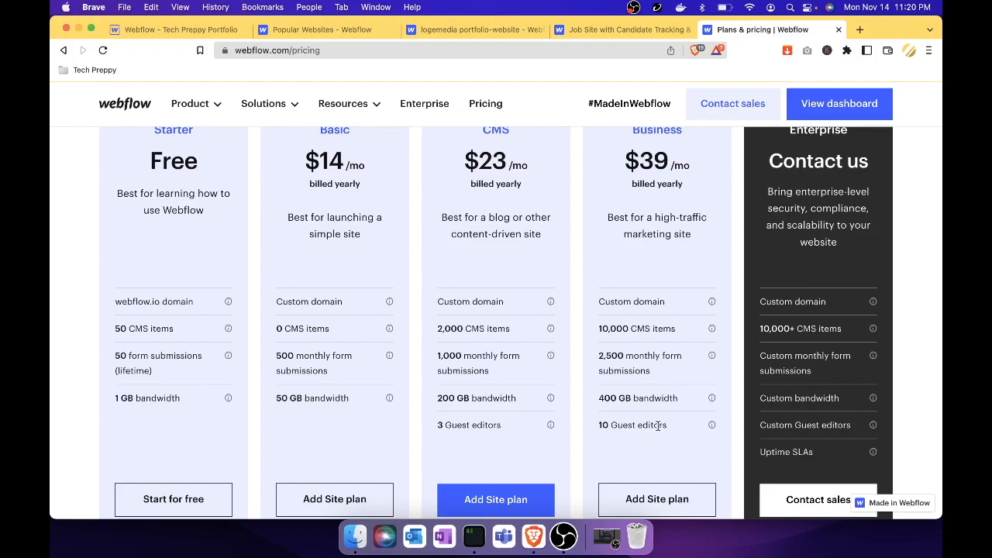
scroll(657, 424, down, 2)
scroll(657, 425, up, 1)
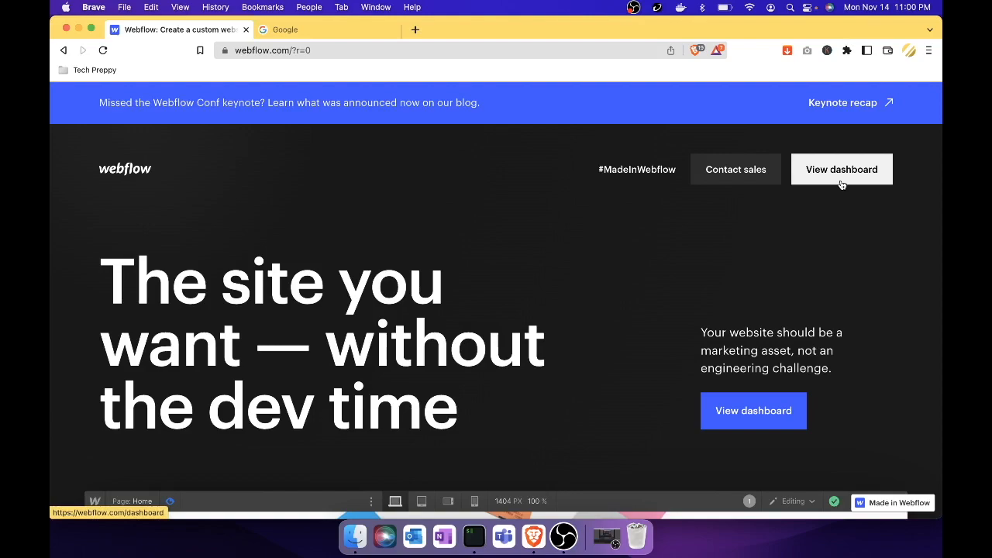
Go to the Webflow dashboard and open the Made in Webflow showcase in a new tab
click(842, 170)
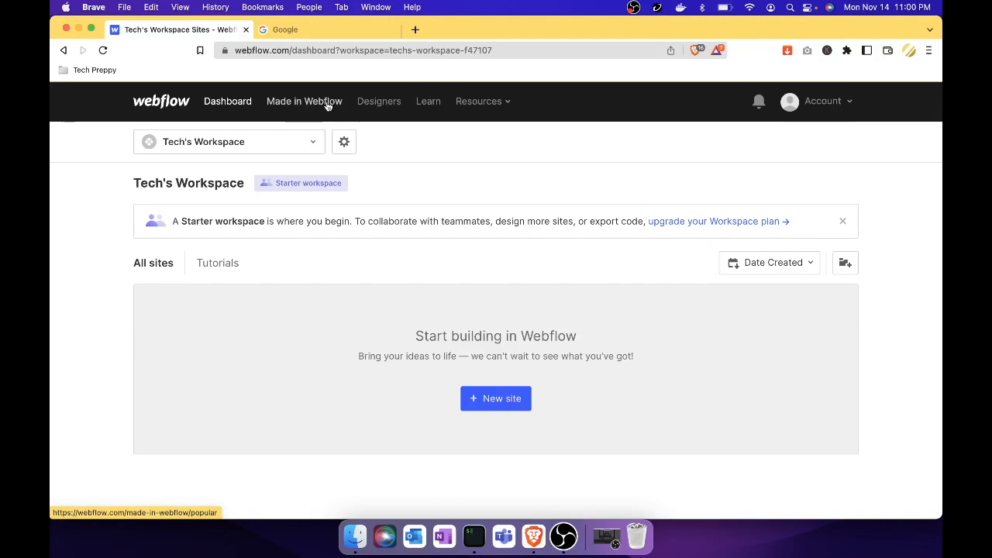
drag(324, 103, 268, 105)
right_click(295, 104)
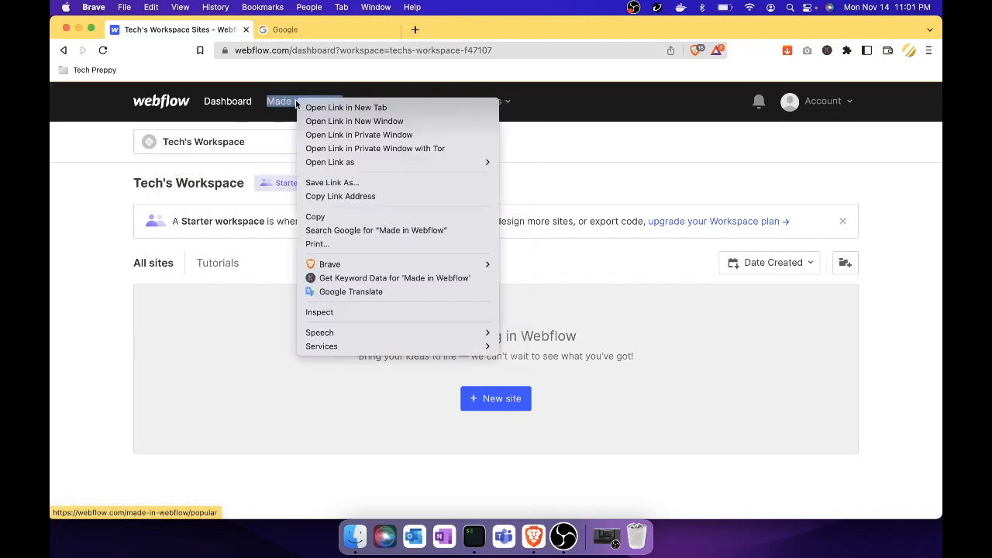
click(319, 108)
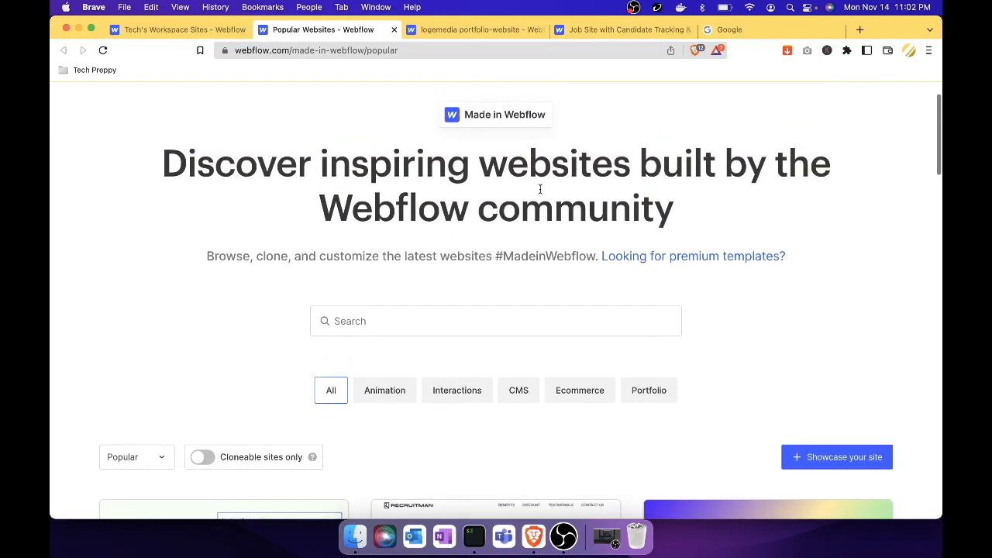
Browse the popular community-built websites in the Made in Webflow showcase
scroll(641, 180, down, 5)
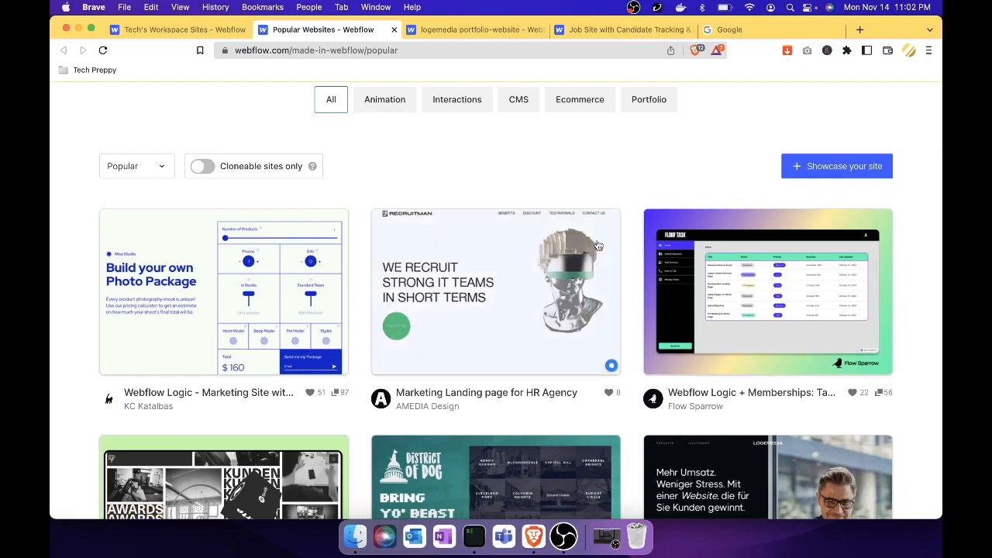
scroll(598, 248, down, 5)
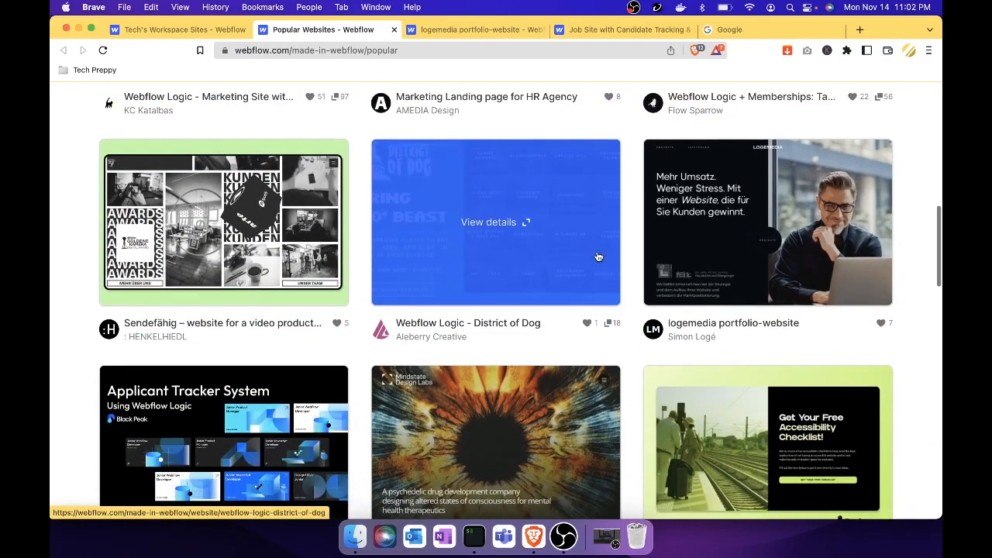
scroll(598, 256, down, 5)
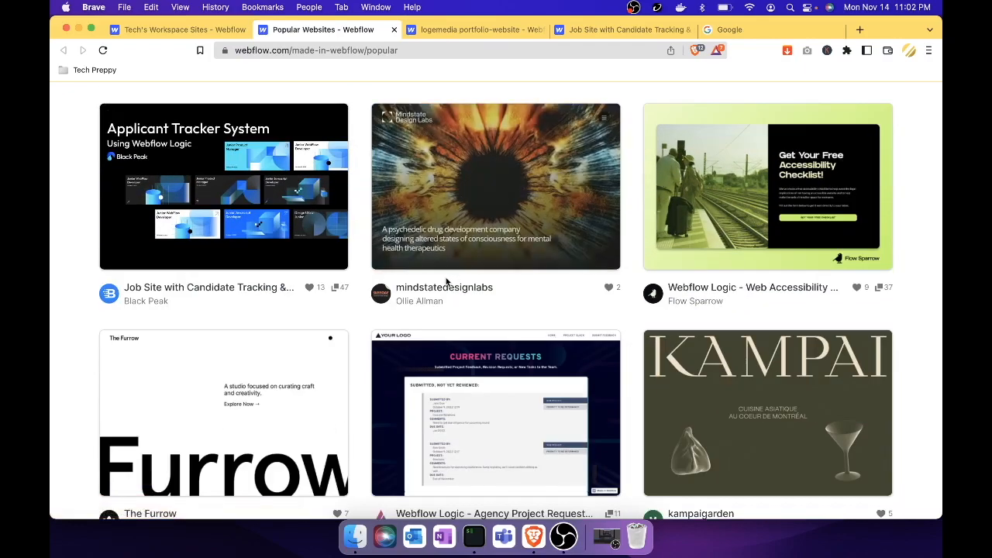
scroll(391, 291, down, 3)
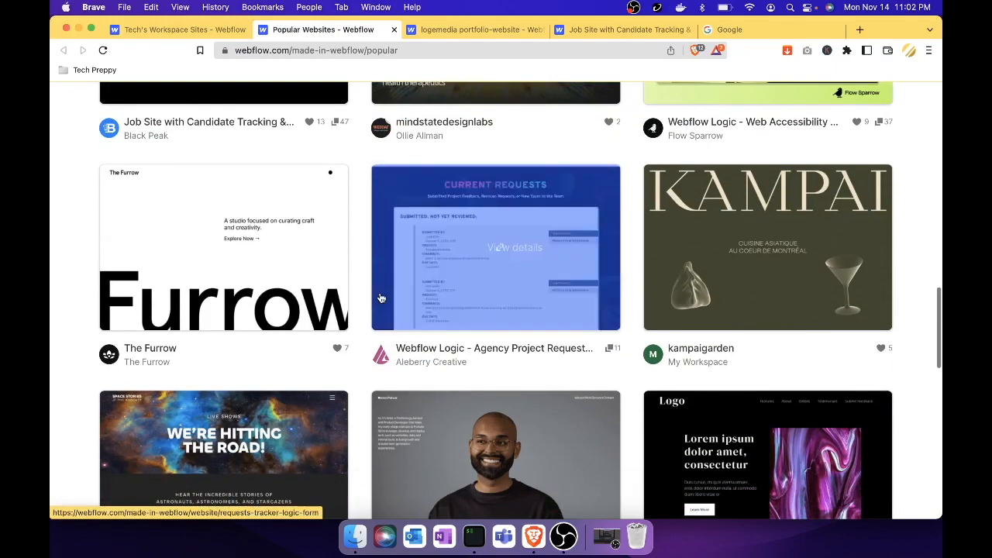
scroll(381, 298, down, 2)
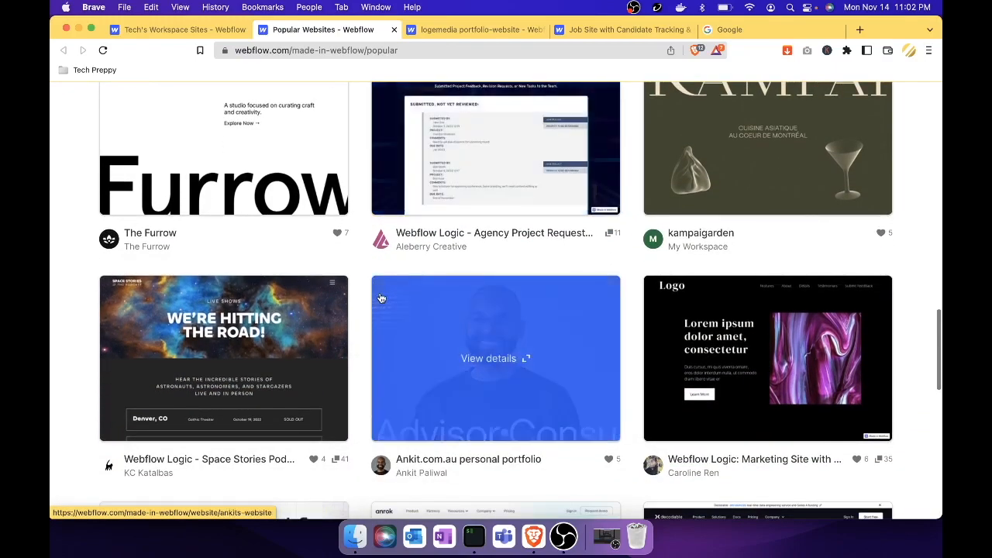
scroll(381, 299, down, 1)
scroll(382, 298, up, 15)
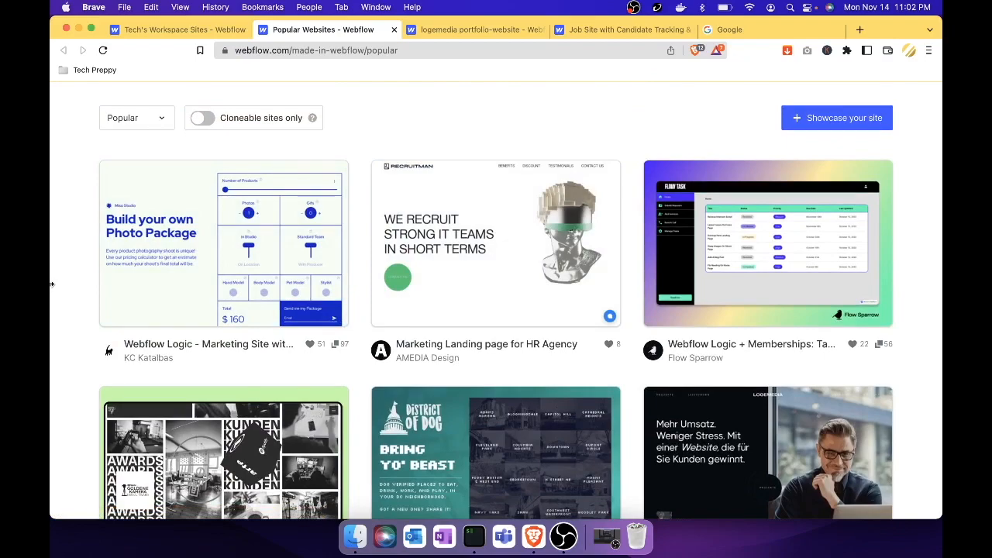
Return to the workspace dashboard and start creating a new site
click(138, 31)
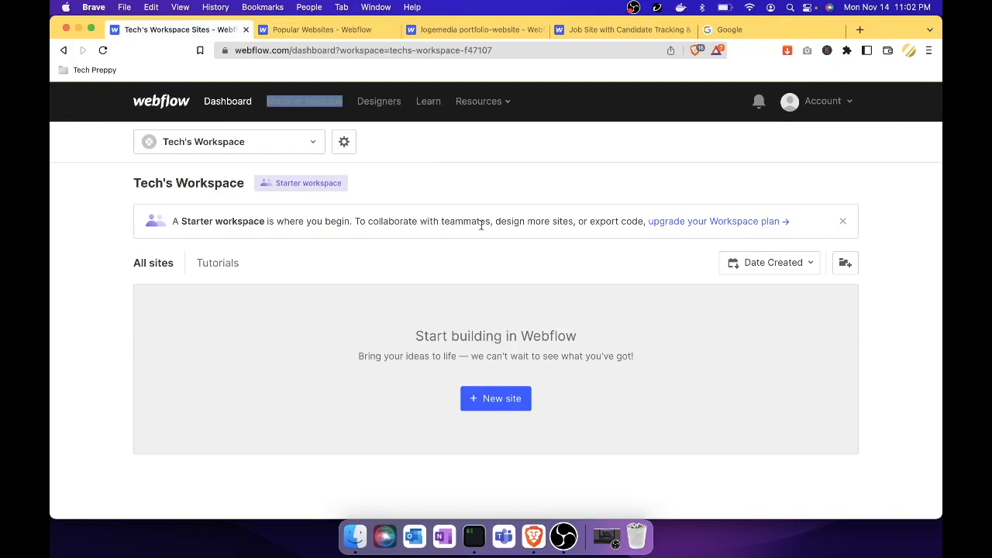
click(504, 107)
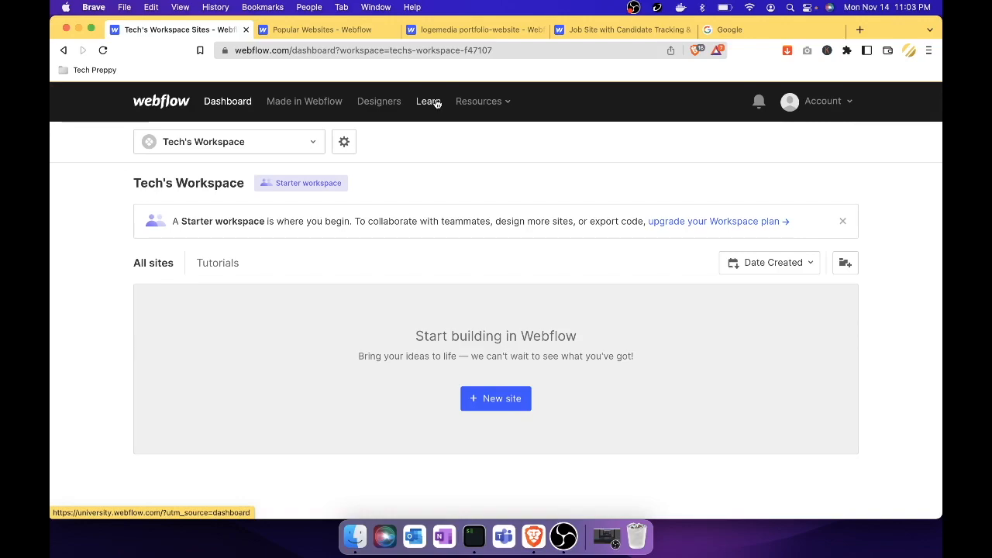
click(510, 403)
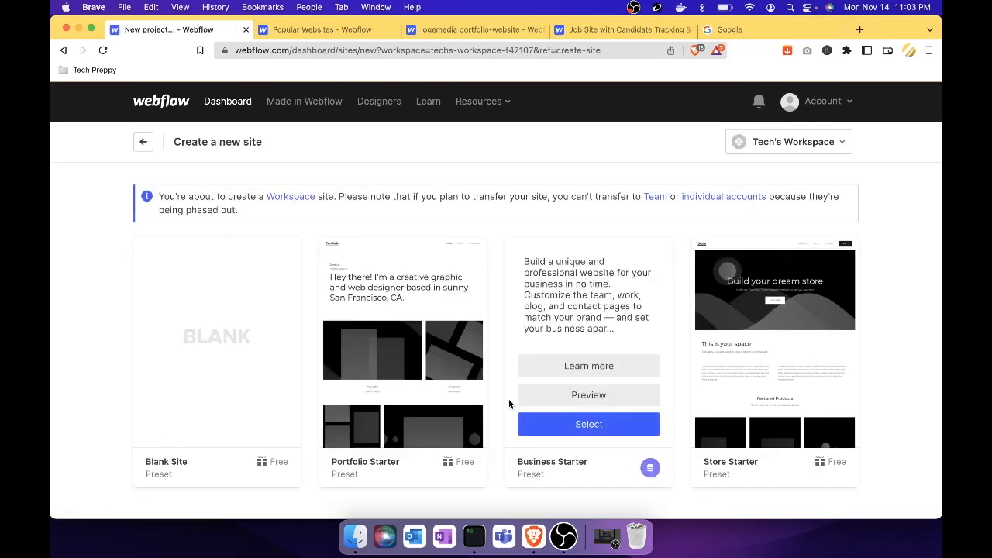
Examine the Blank Site, Portfolio Starter, Business Starter and Store Starter presets and their options for the new site
scroll(59, 428, down, 1)
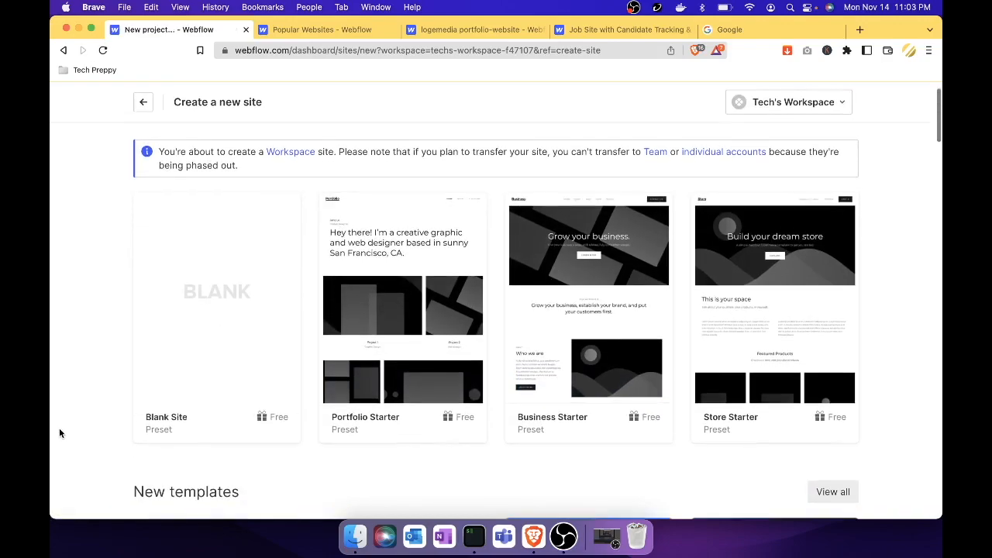
scroll(60, 432, up, 1)
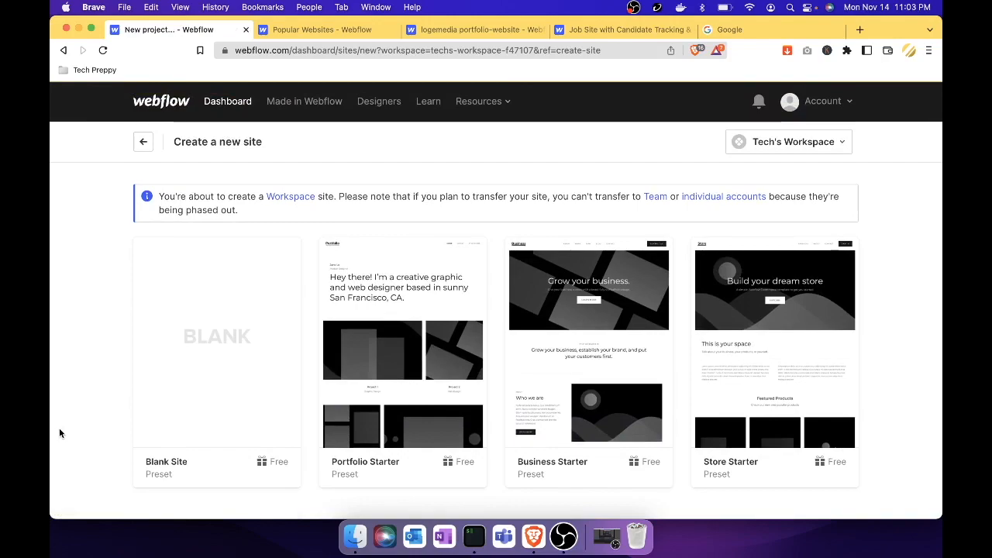
scroll(59, 433, down, 1)
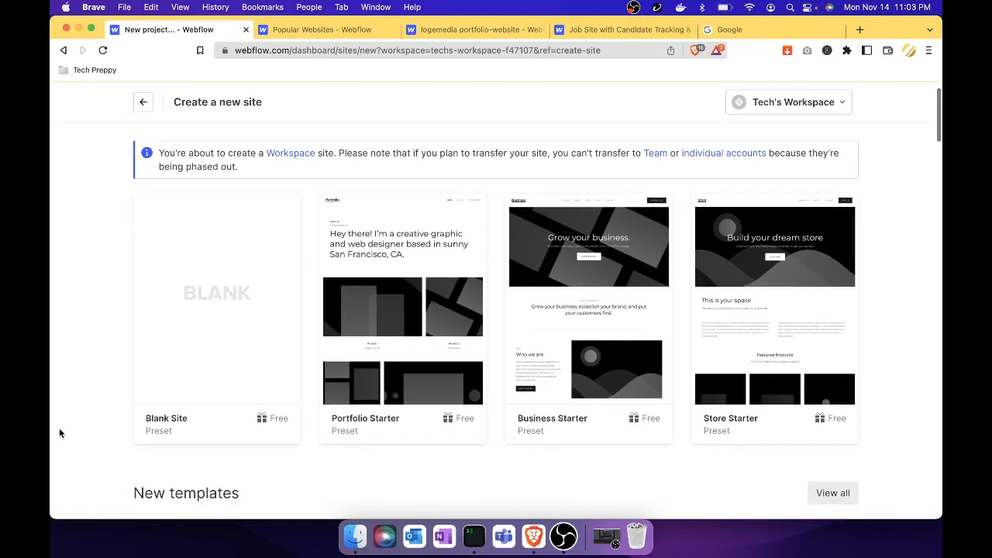
scroll(63, 430, down, 1)
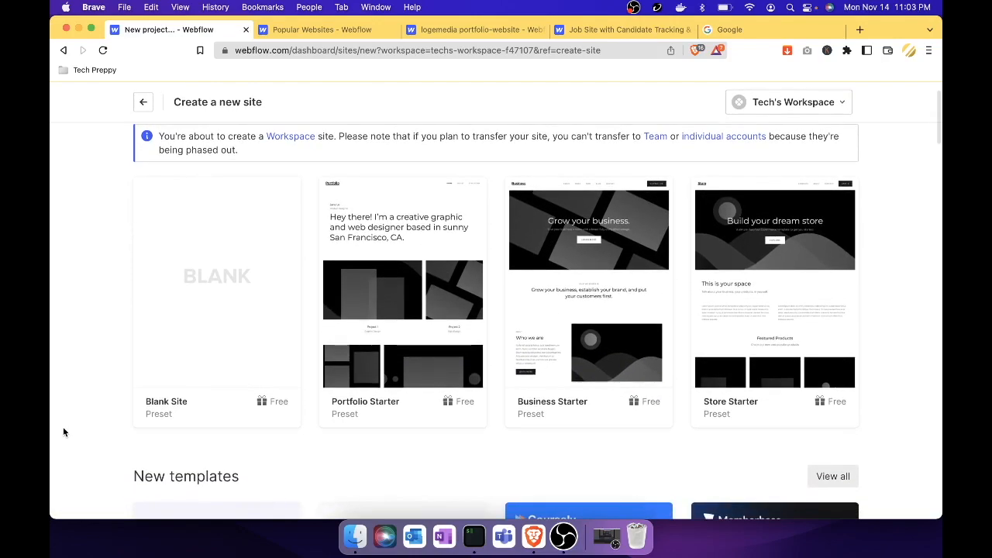
mouse_move(145, 309)
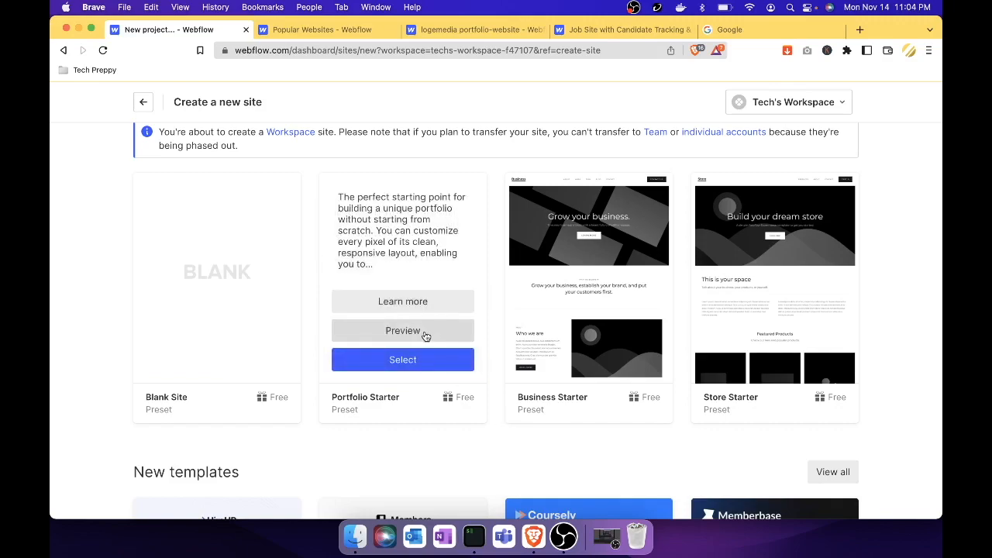
mouse_move(566, 299)
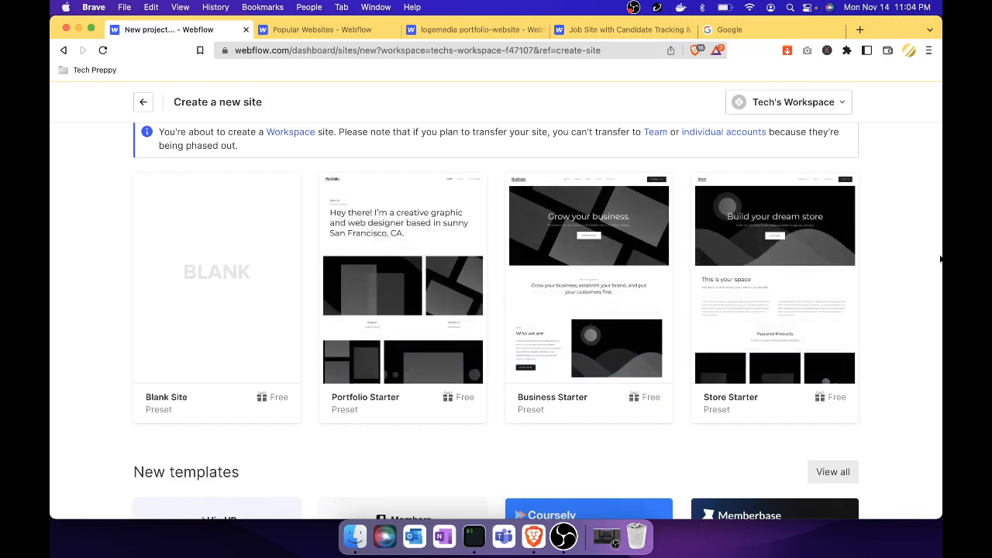
mouse_move(409, 389)
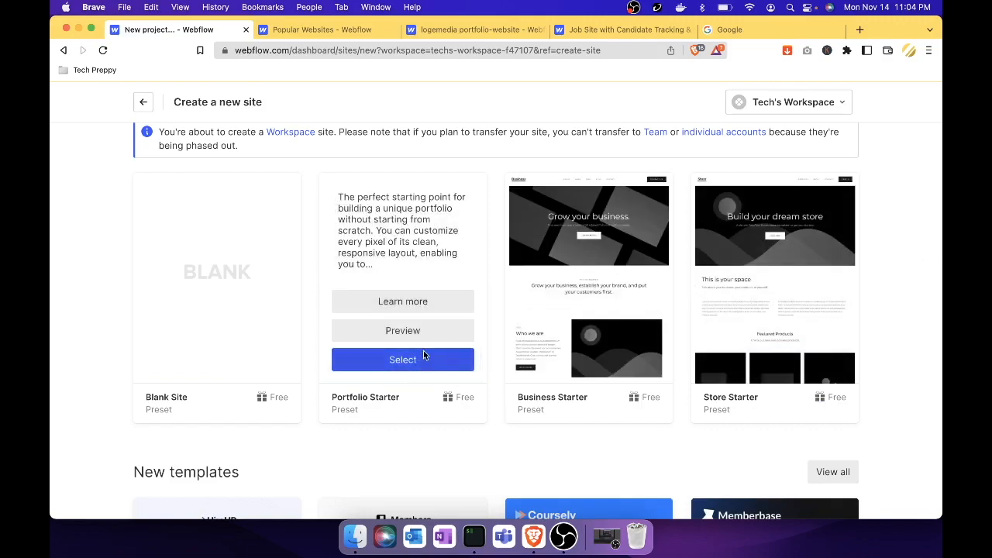
click(426, 357)
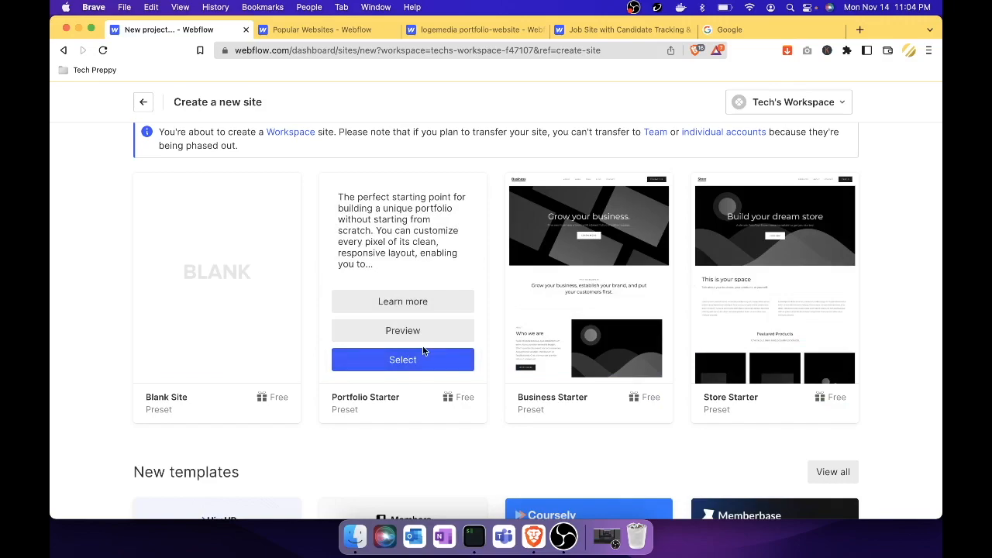
mouse_move(621, 329)
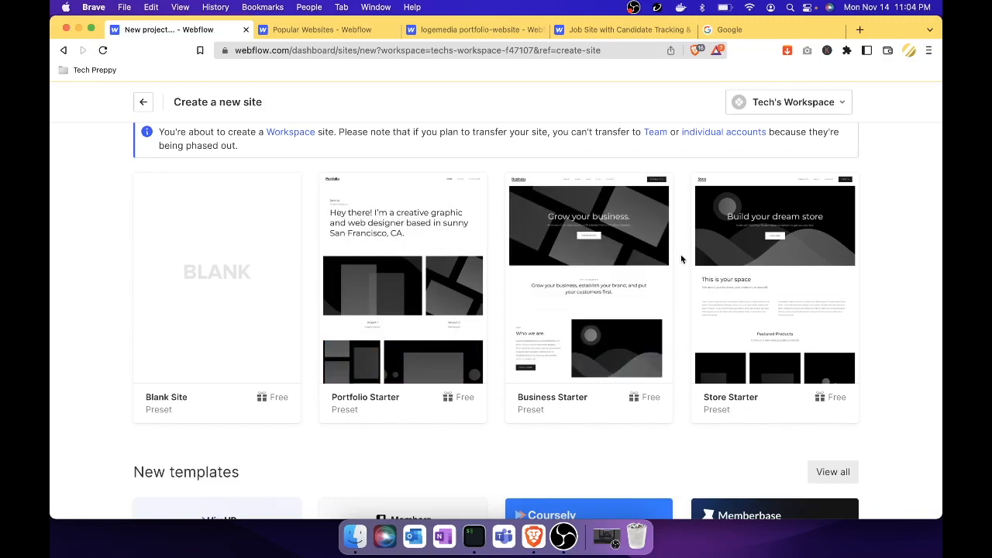
Browse the new, shared workspace, free and ecommerce templates and their purchase options for the new site
mouse_move(741, 268)
scroll(878, 281, down, 5)
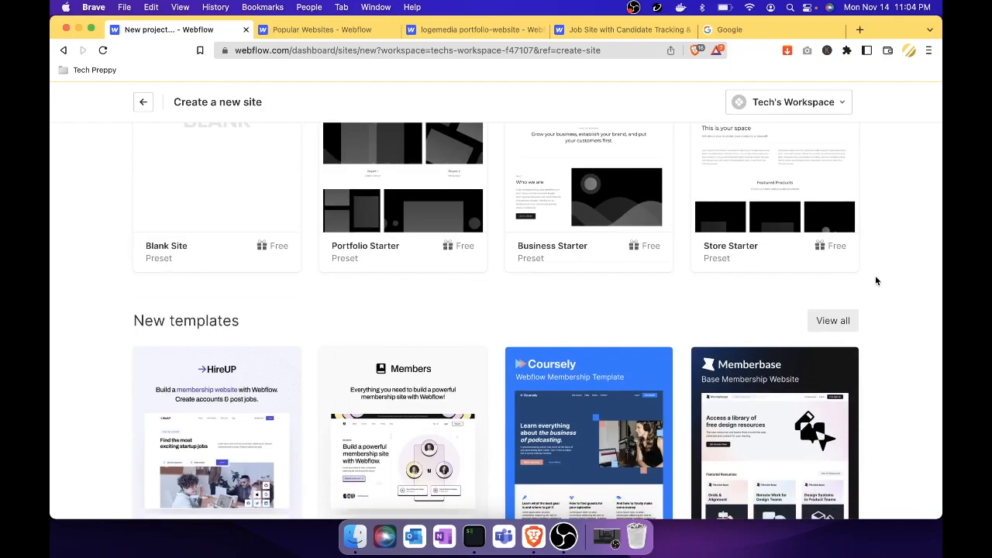
scroll(860, 271, up, 3)
scroll(538, 398, down, 4)
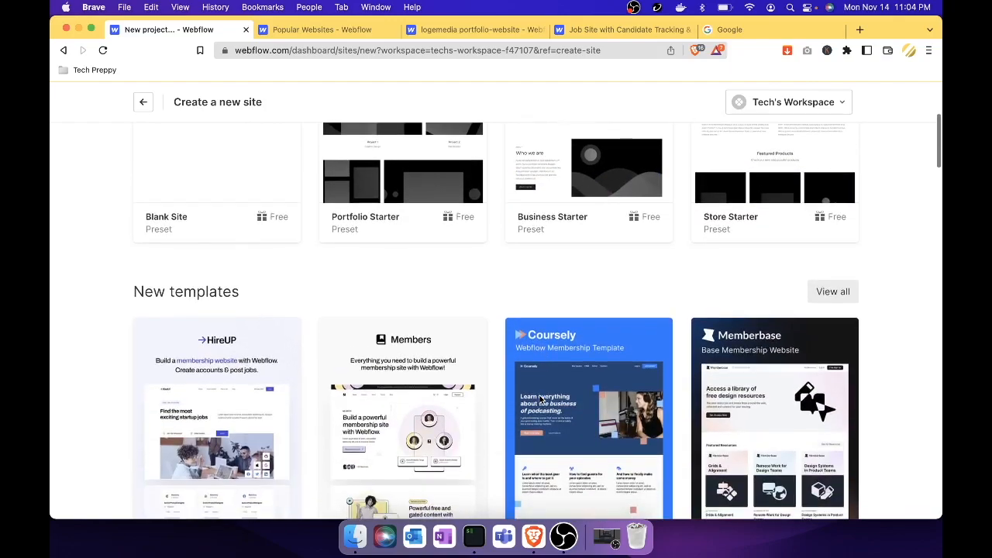
scroll(388, 387, down, 3)
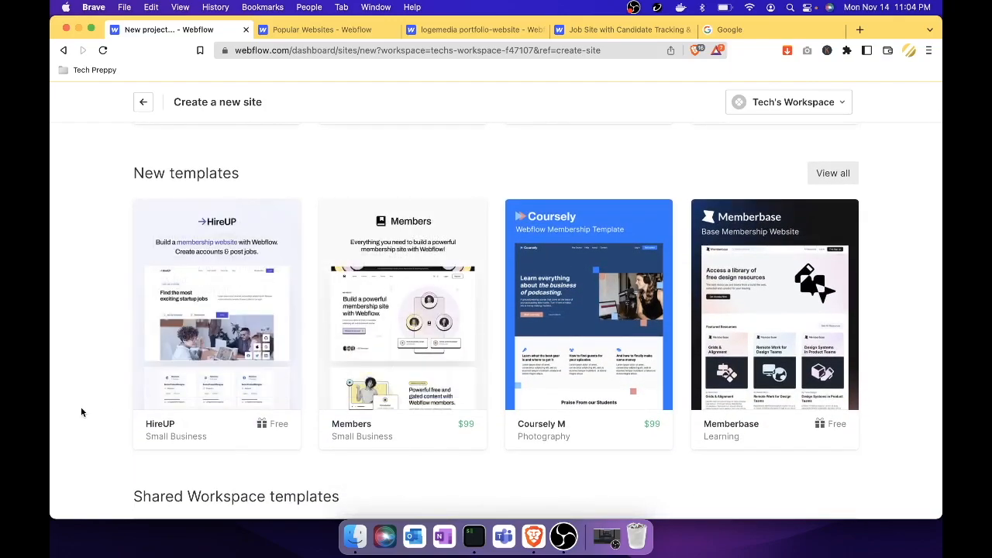
scroll(81, 411, down, 2)
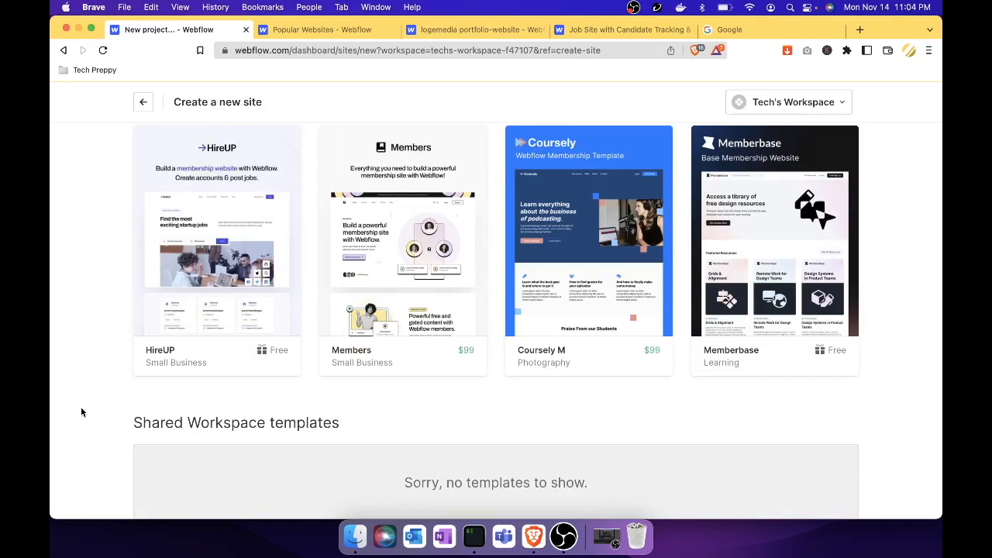
mouse_move(267, 310)
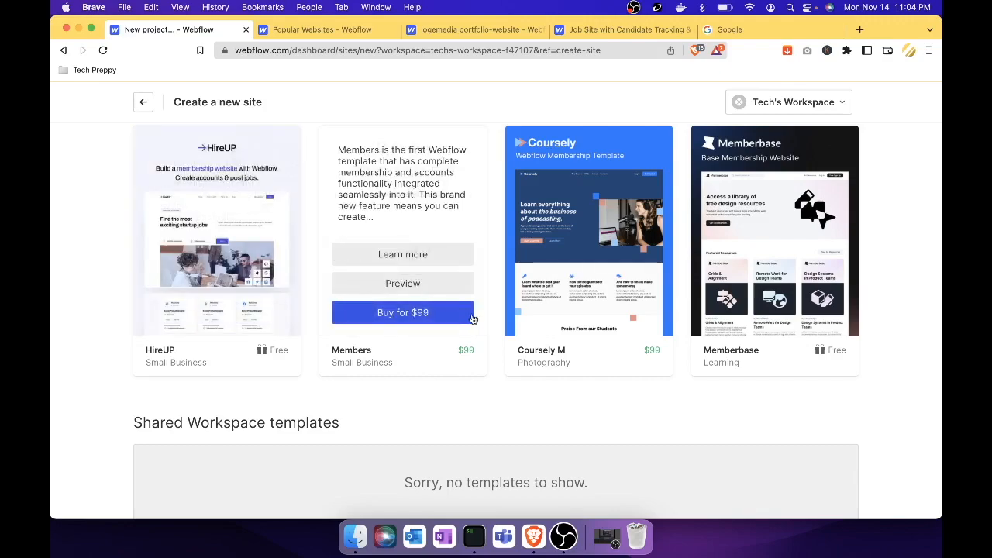
mouse_move(476, 363)
scroll(604, 384, down, 2)
scroll(607, 391, down, 10)
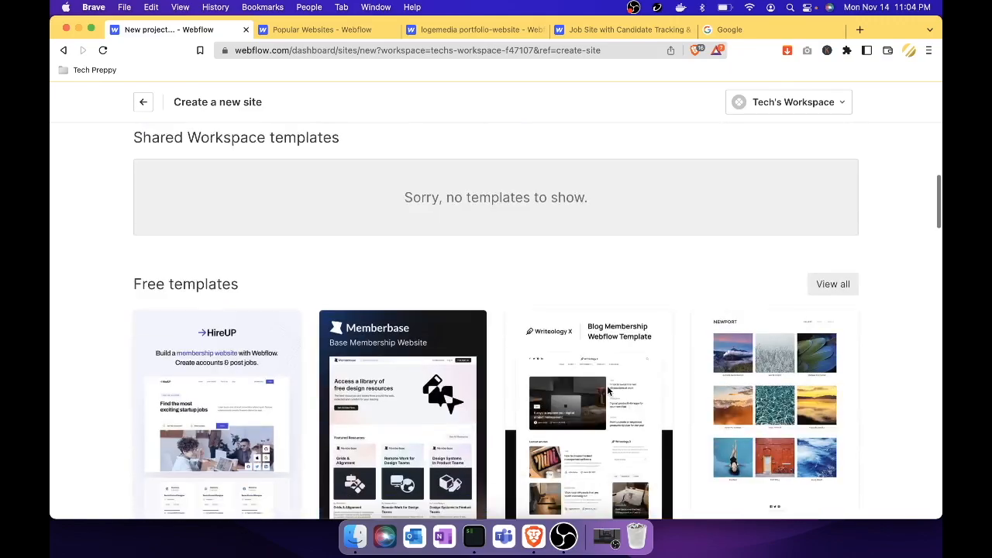
scroll(608, 392, down, 4)
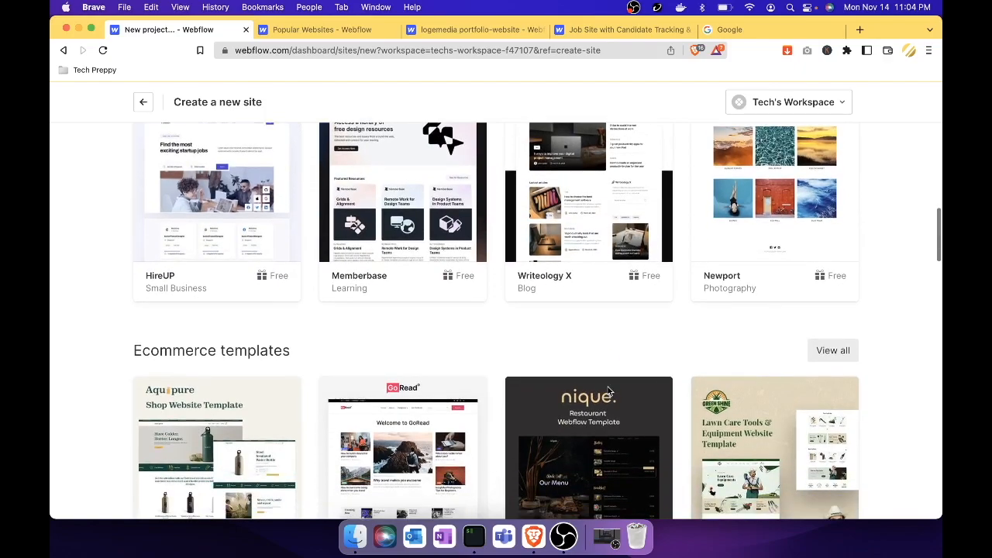
scroll(608, 392, down, 2)
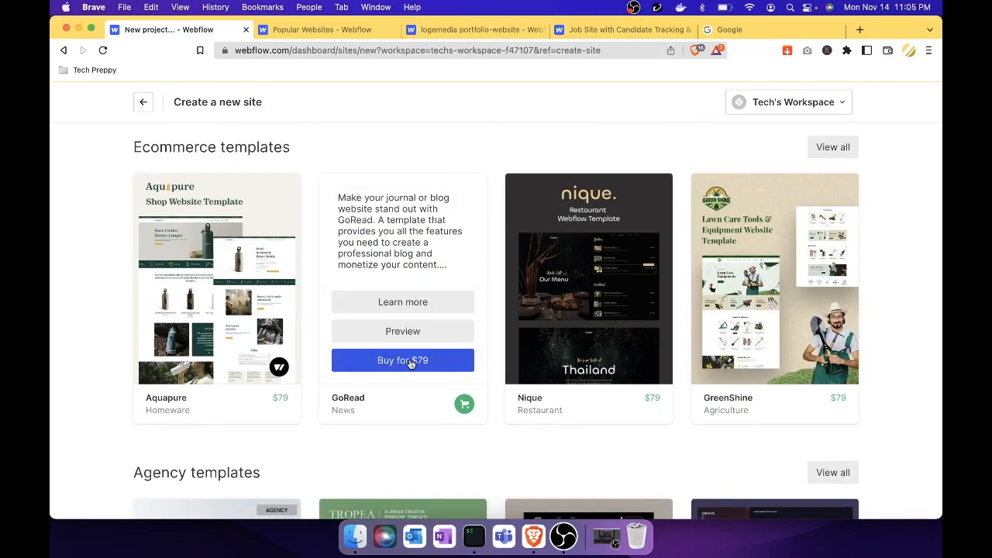
scroll(411, 362, up, 5)
scroll(409, 358, up, 20)
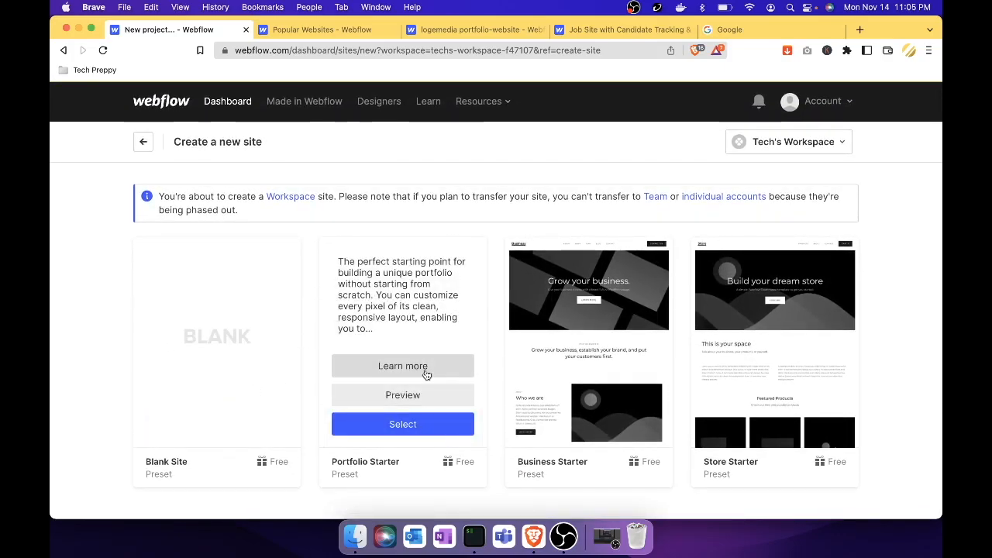
click(413, 426)
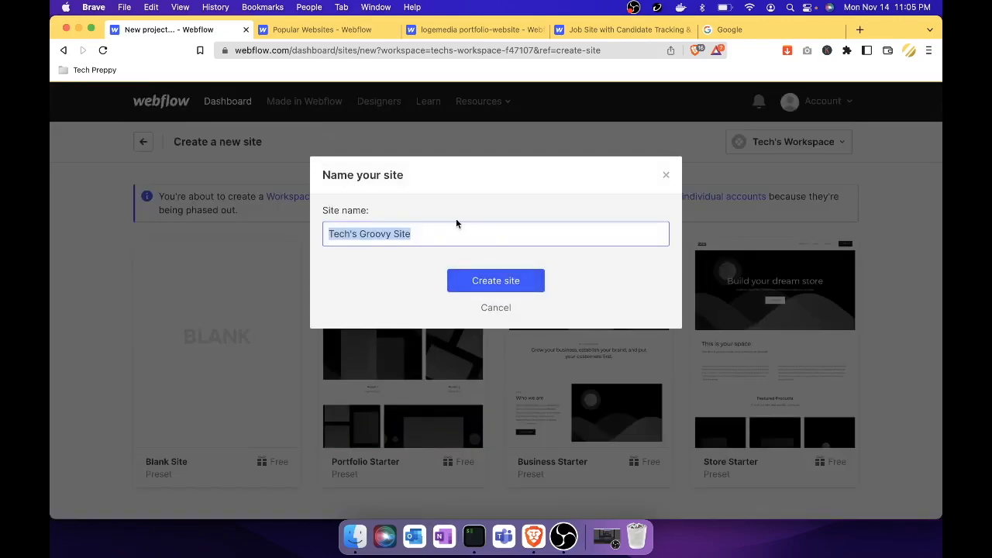
click(428, 232)
click(237, 237)
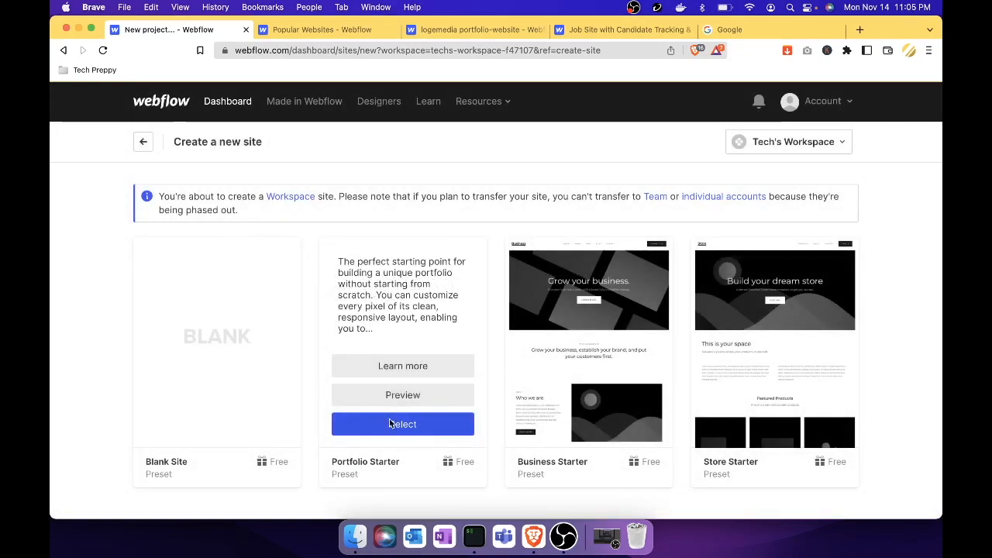
Create a site from the Portfolio Starter preset with the name Tech Preppy Portfolio
click(391, 423)
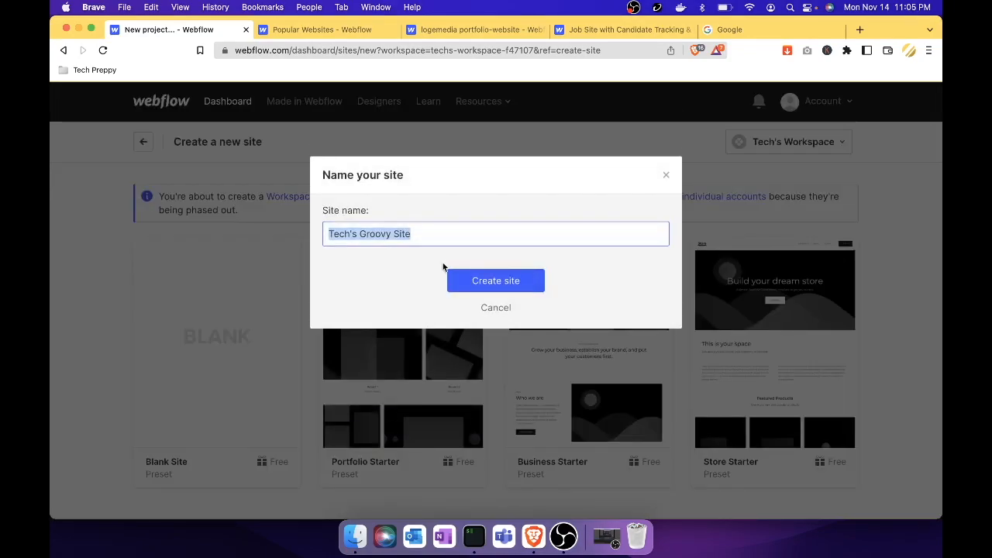
text(Tech Pre)
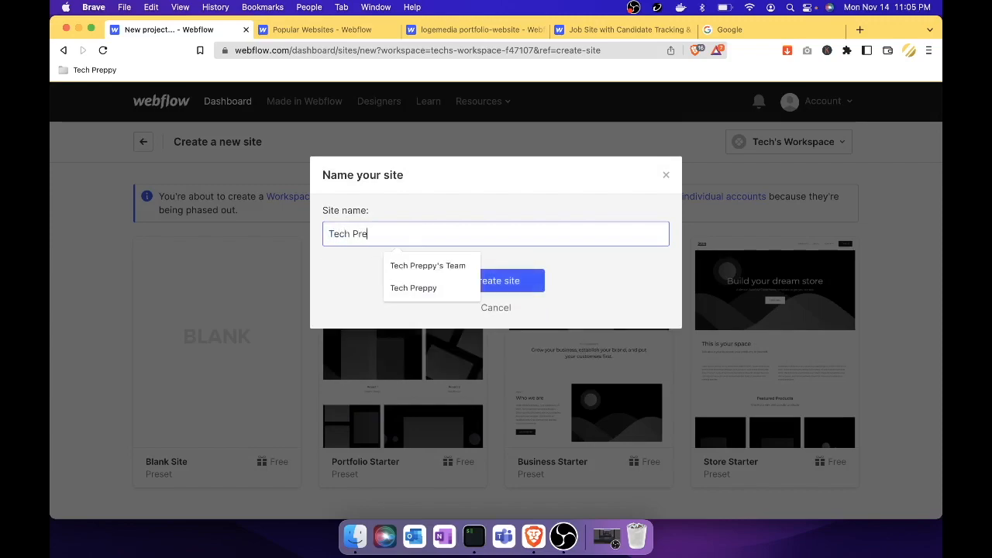
text(ppy Port)
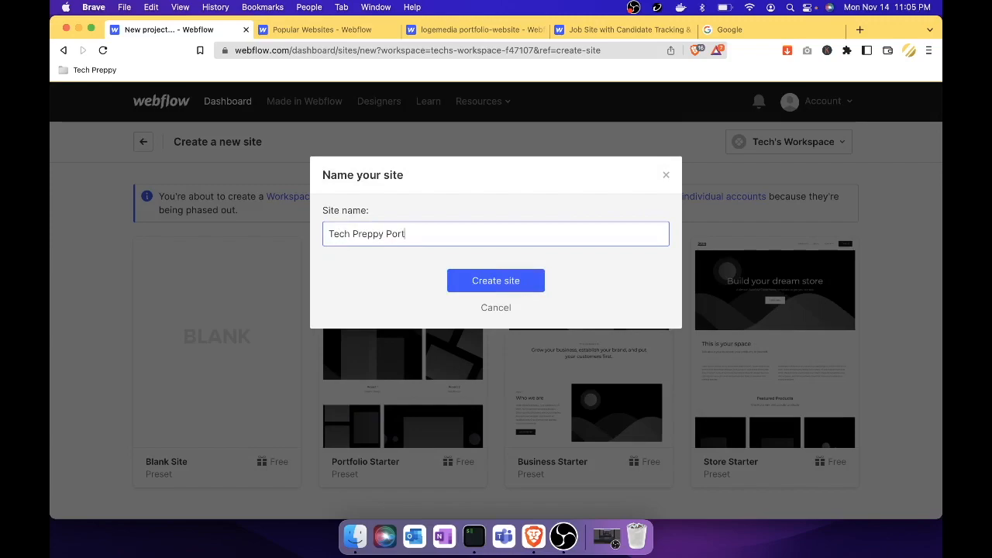
text(folio)
click(516, 289)
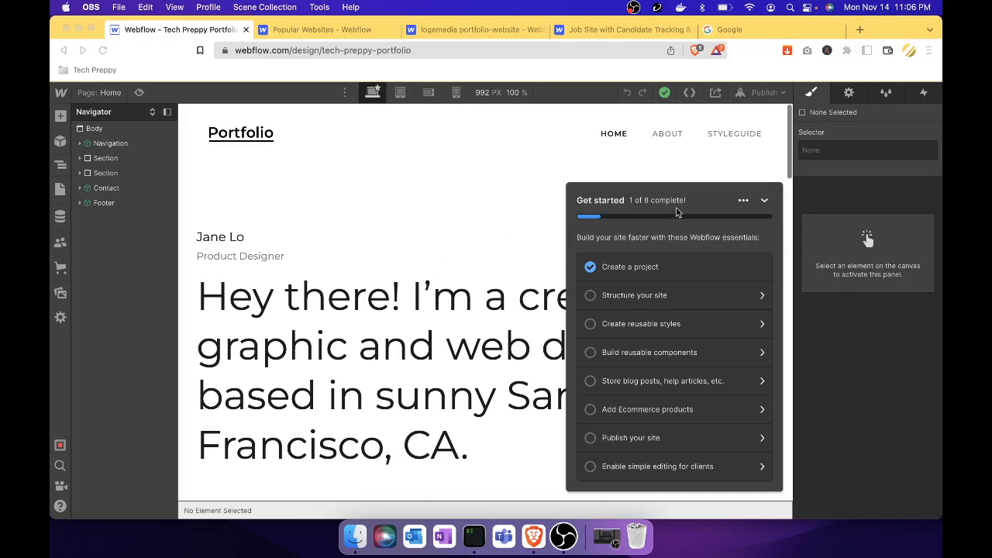
Complete the Structure your site item of the Get started checklist and dismiss the checklist
click(654, 271)
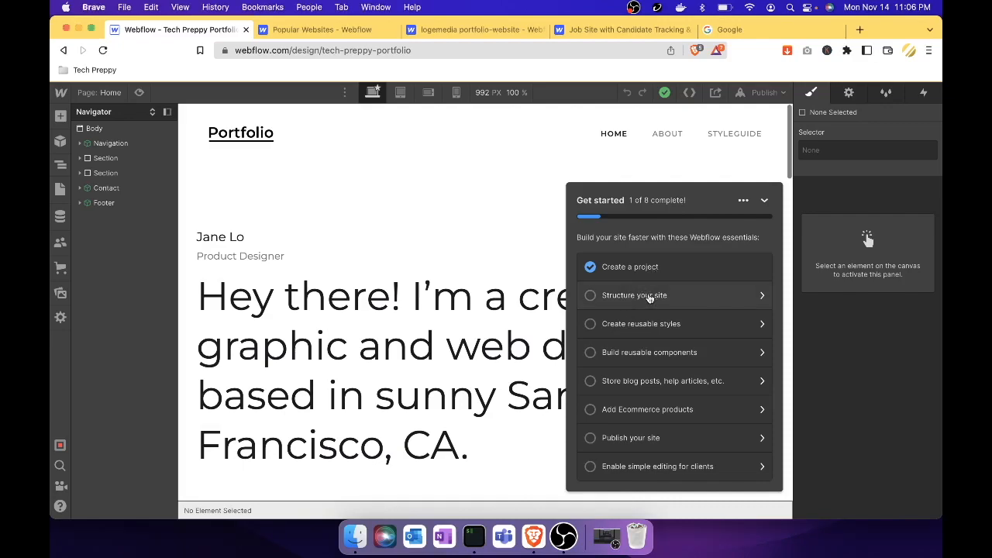
click(650, 296)
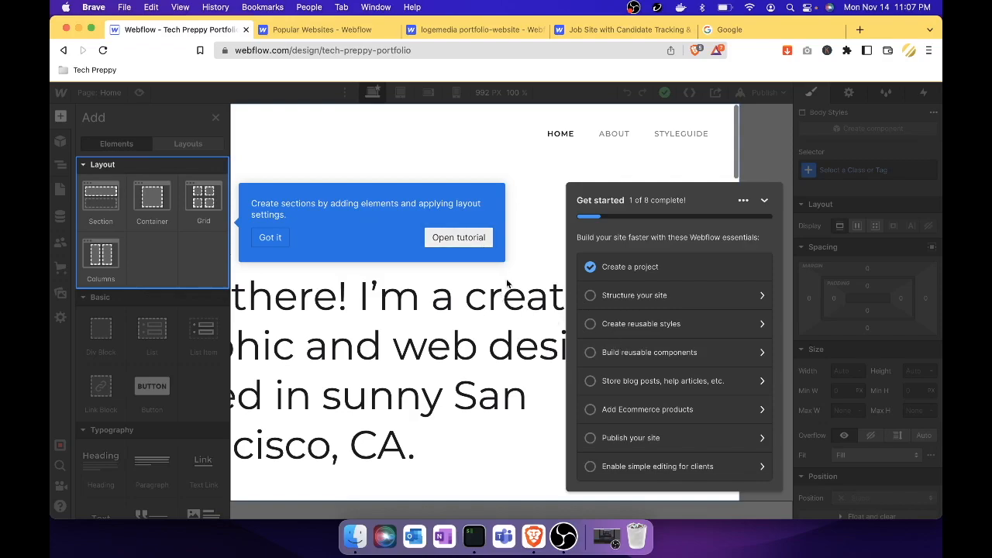
click(266, 239)
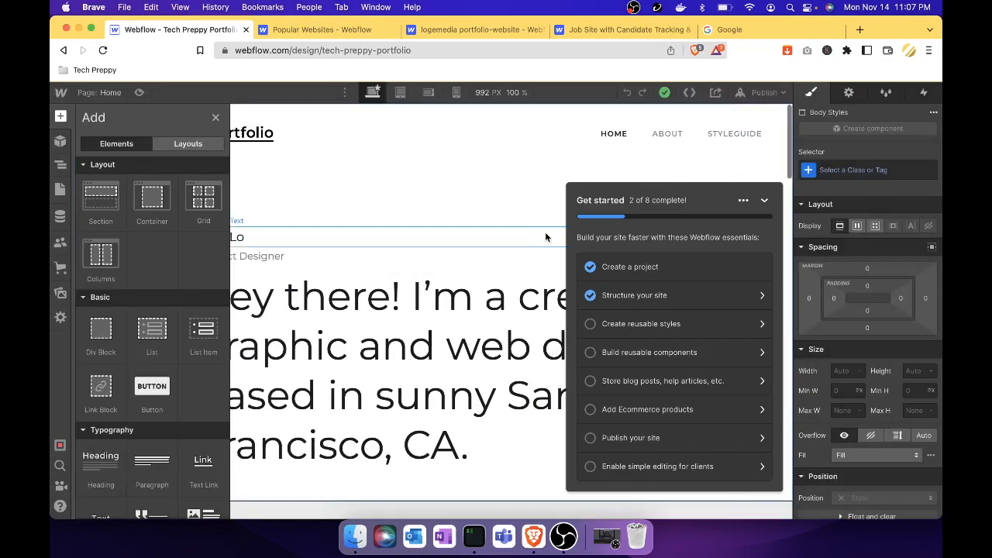
click(742, 203)
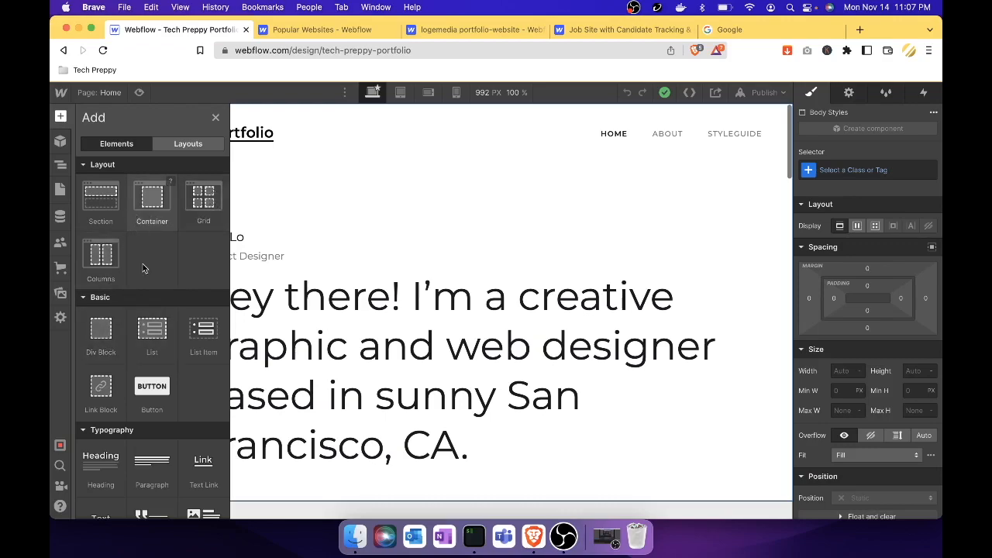
Examine the layout, basic, typography, CMS, media, forms and advanced elements that can be added to the page
scroll(150, 346, down, 2)
scroll(150, 346, up, 1)
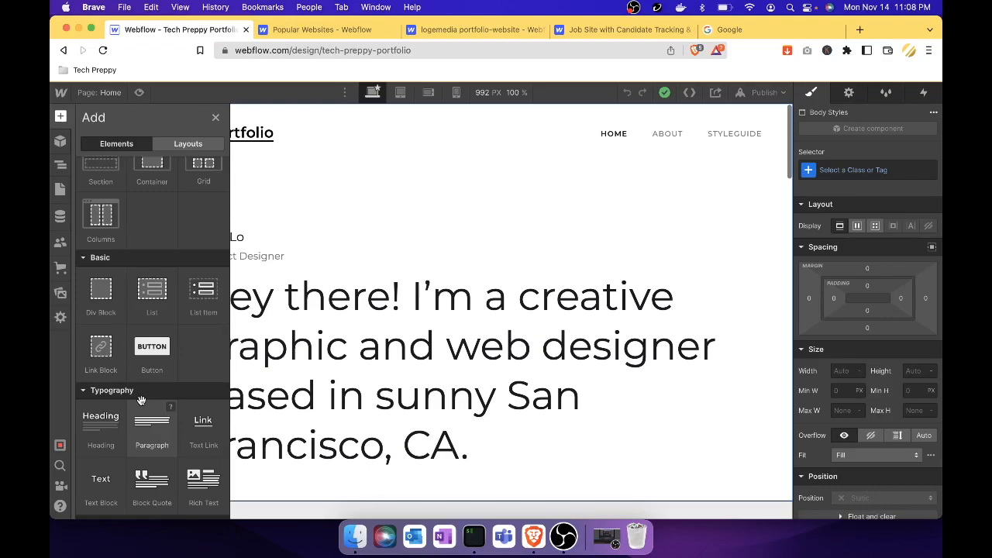
scroll(159, 279, up, 1)
scroll(158, 276, down, 5)
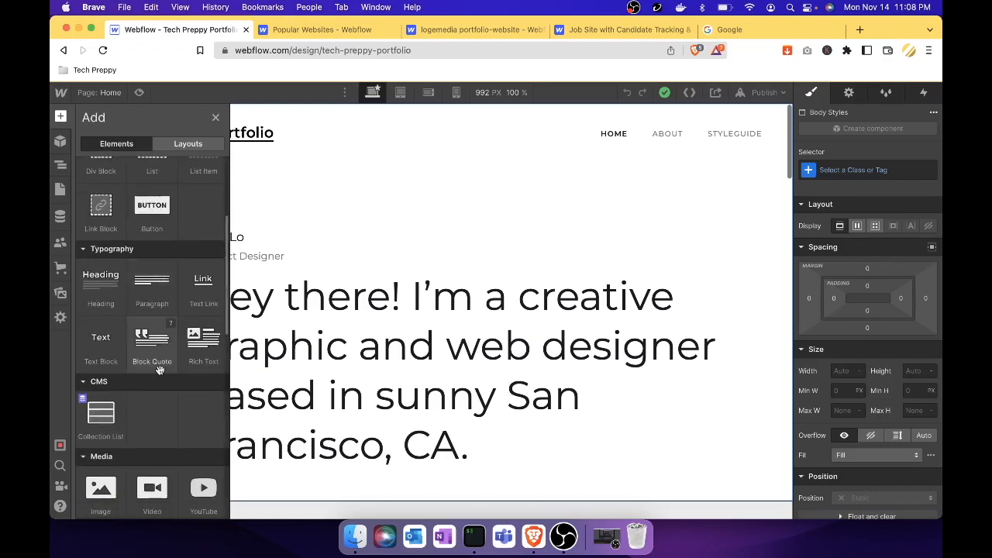
scroll(160, 368, down, 3)
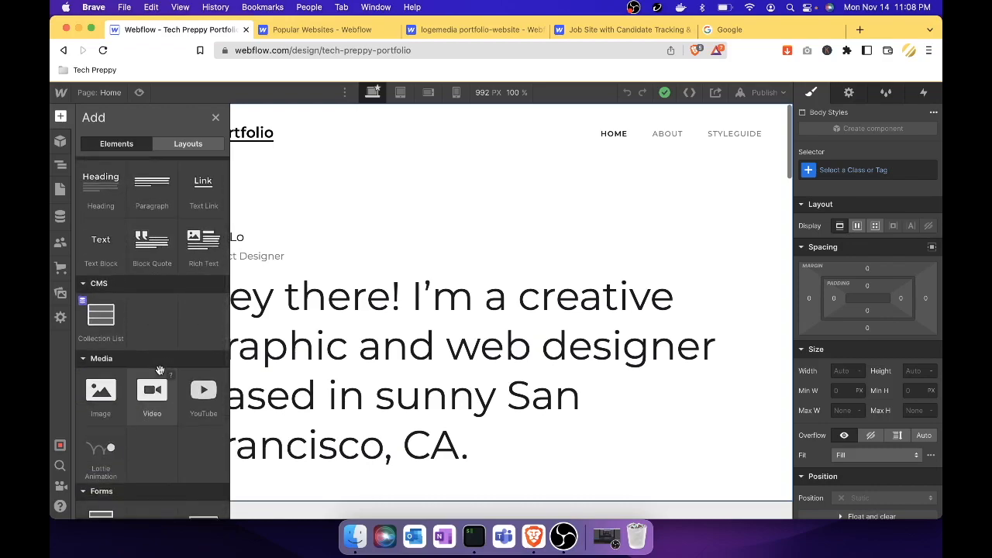
scroll(160, 370, down, 4)
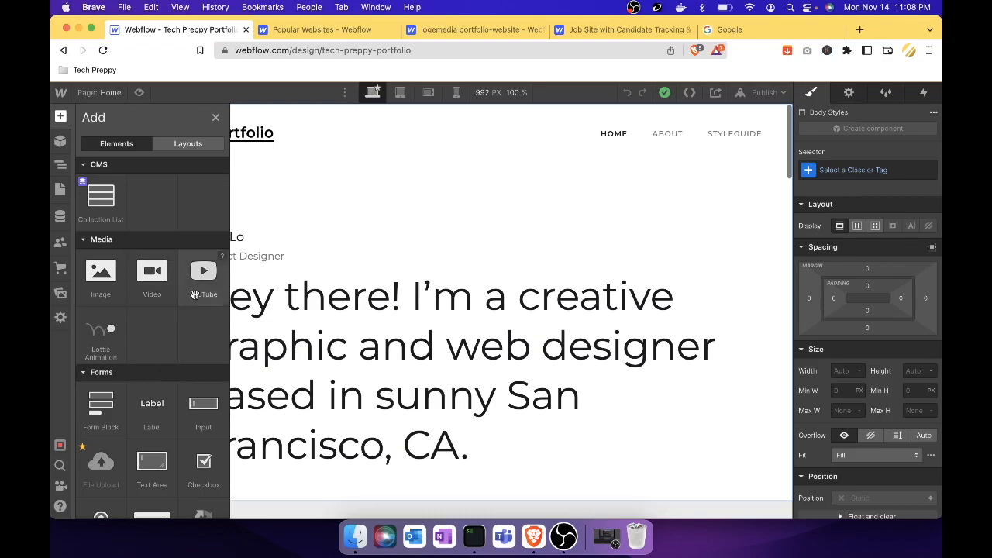
scroll(147, 368, down, 2)
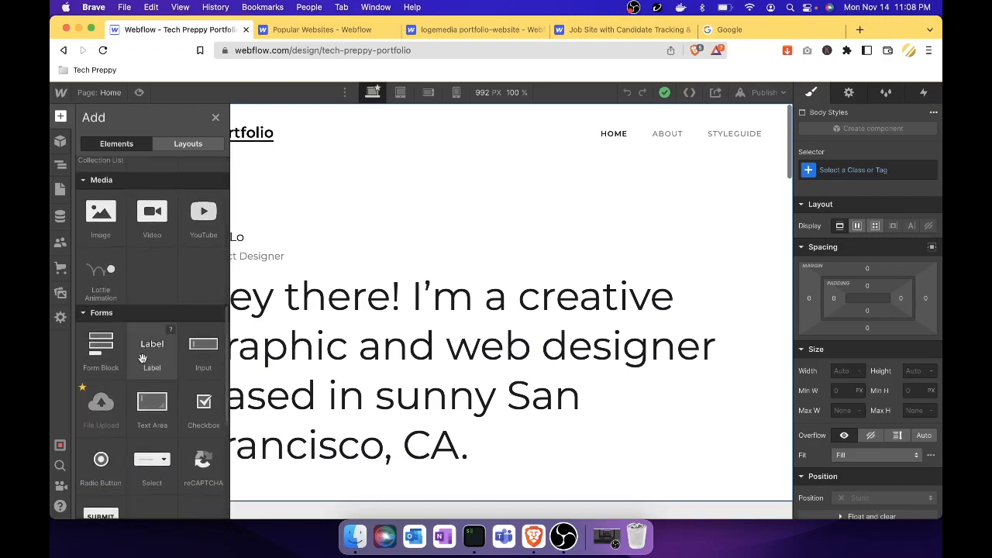
scroll(151, 314, down, 4)
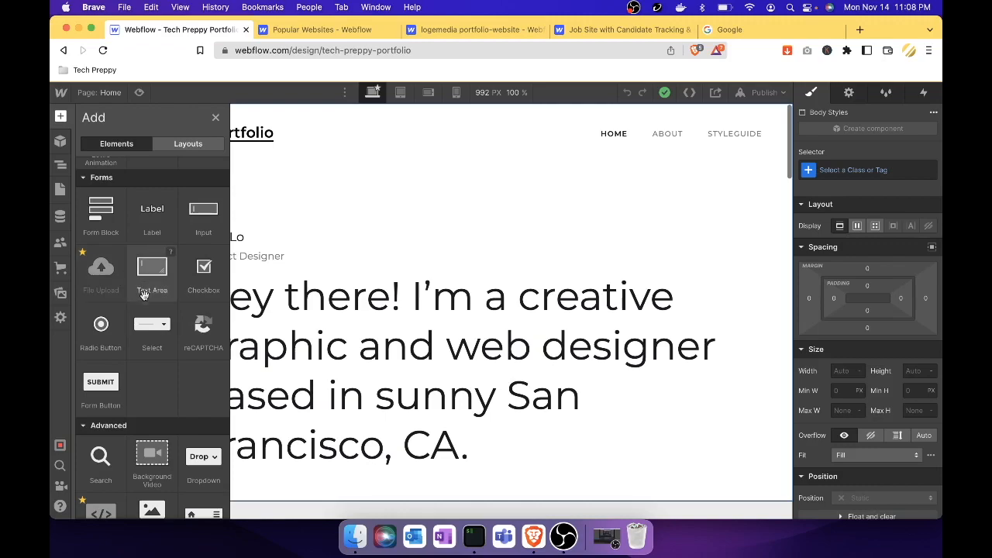
scroll(147, 380, down, 3)
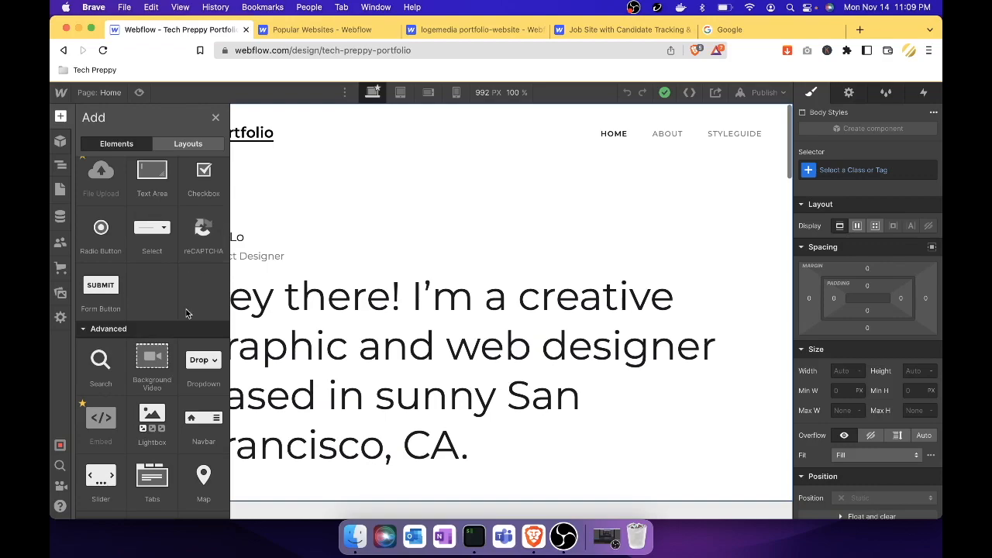
scroll(162, 409, down, 2)
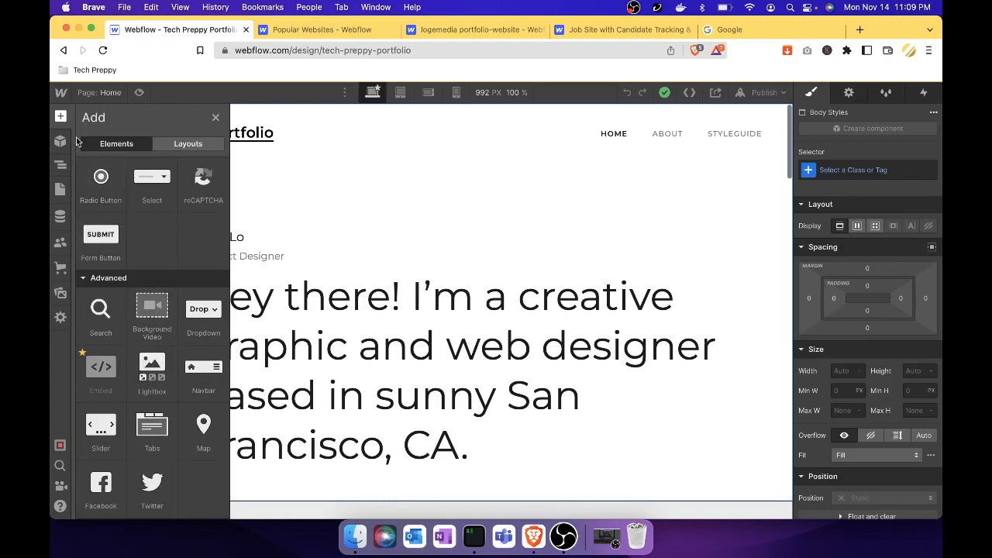
Try out a div block between the Product Designer line and the jumbo heading, and delete it
scroll(152, 283, up, 10)
scroll(152, 283, down, 1)
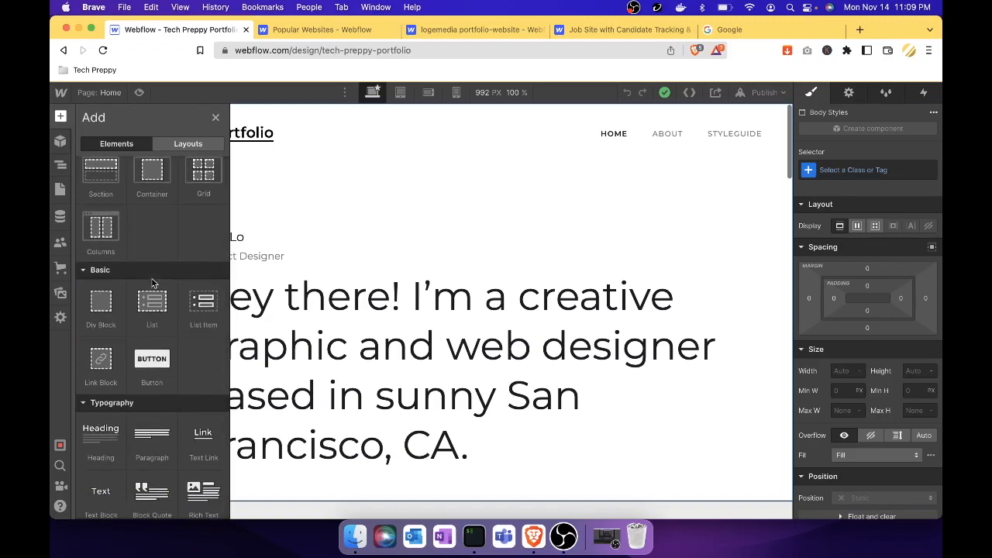
drag(101, 305, 346, 267)
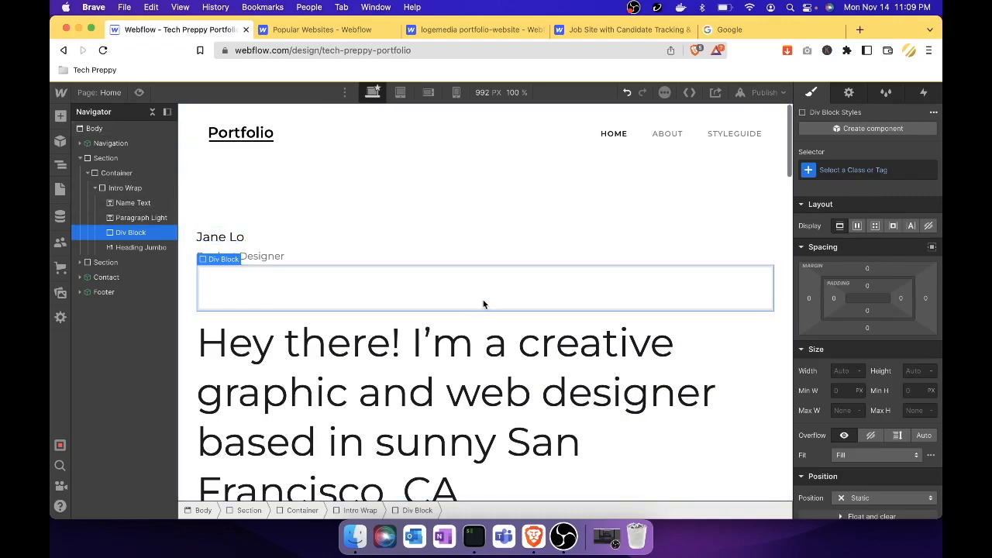
key(Delete)
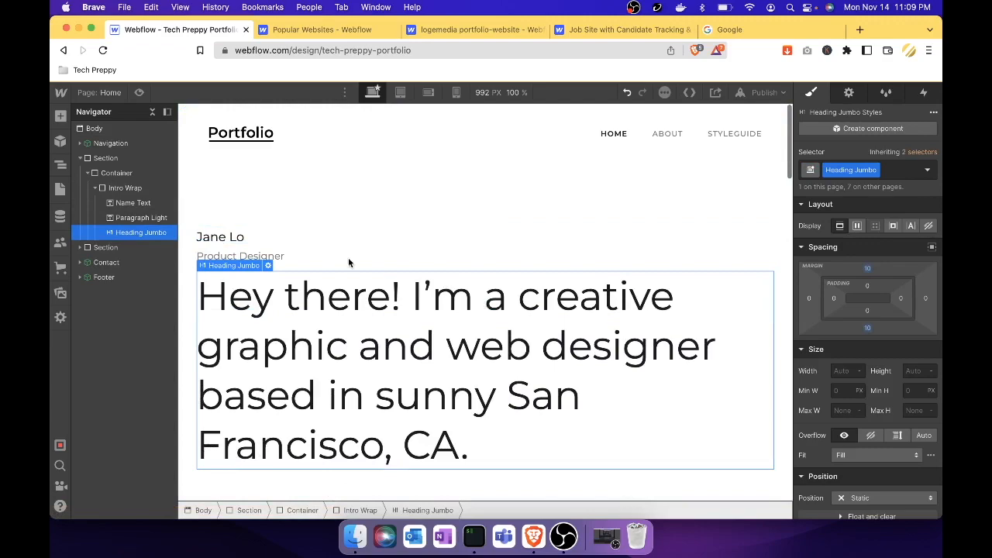
Add an instance of the Footer component at the end of the page, below the last Navigation instance
click(71, 145)
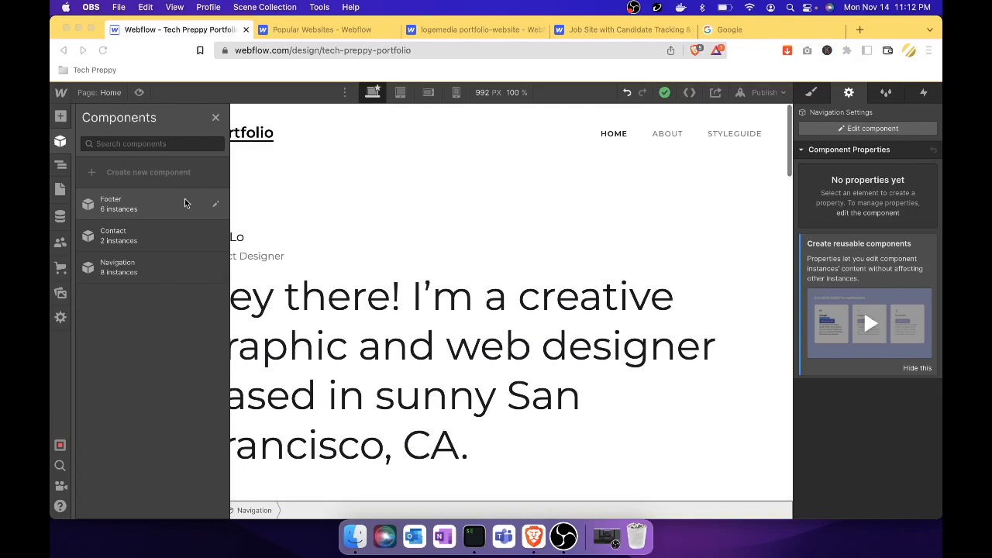
click(157, 207)
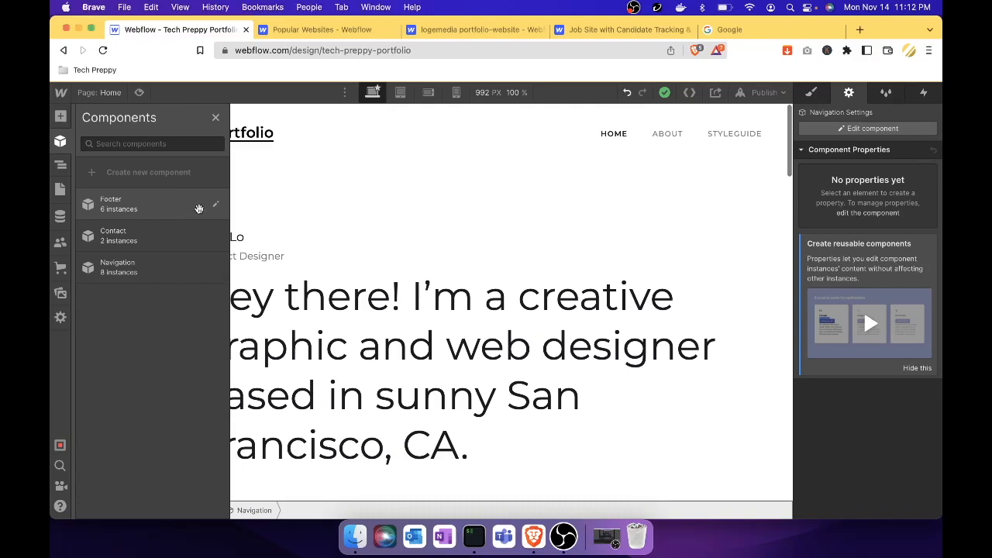
click(214, 211)
click(176, 206)
click(168, 210)
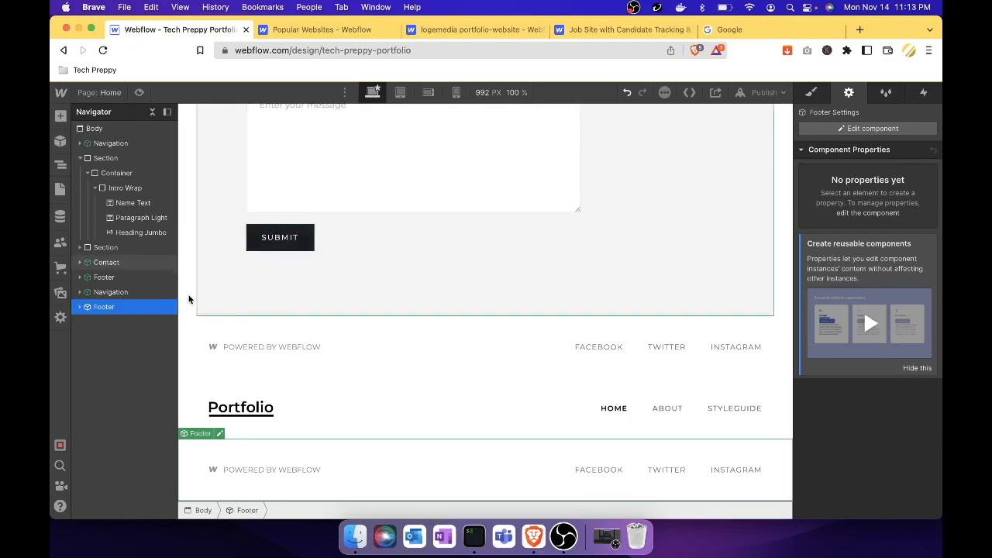
Select the Navigation instance just above the last footer and hide the page's element tree
click(128, 292)
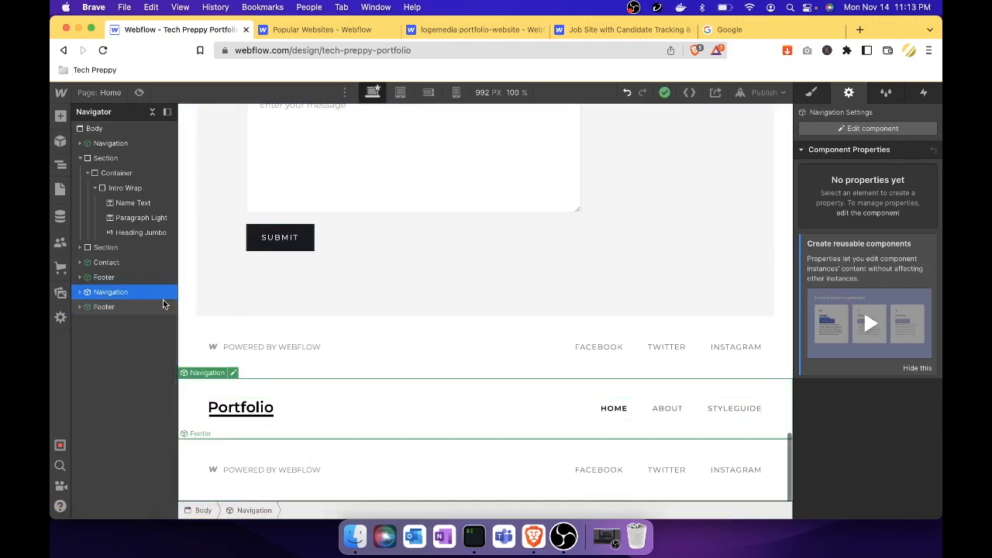
click(61, 165)
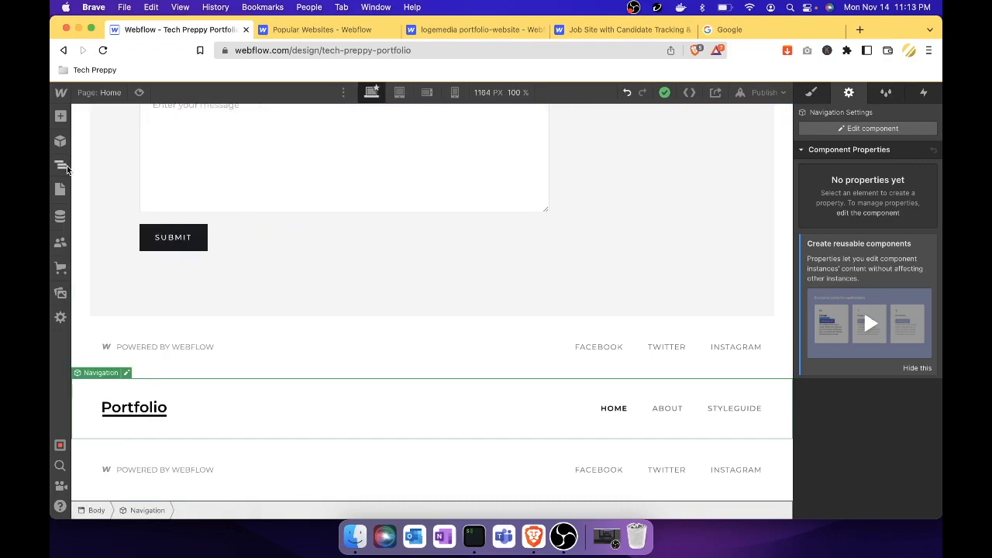
Show the page's element tree and inspect the first section's container, intro wrap, name text, light paragraph and jumbo heading
click(66, 167)
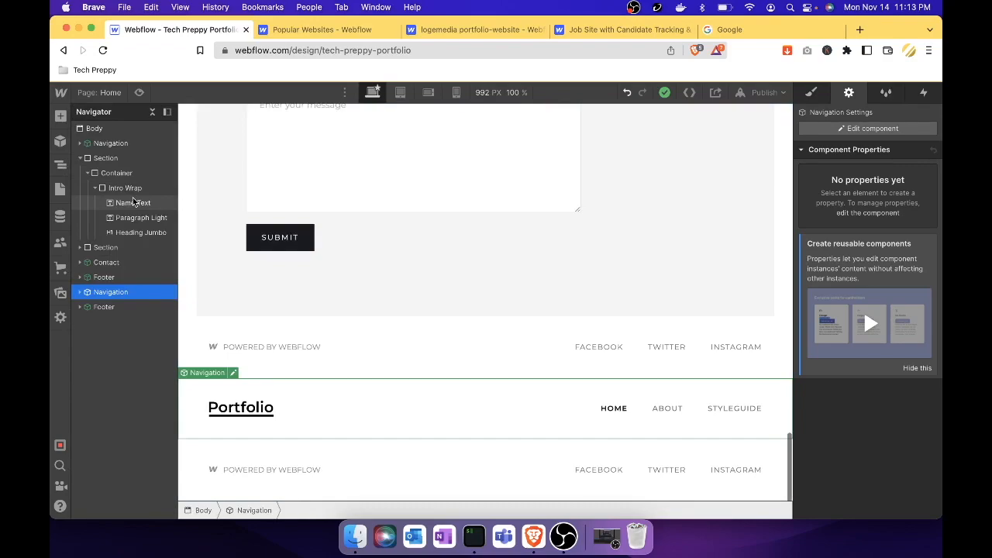
scroll(340, 271, up, 20)
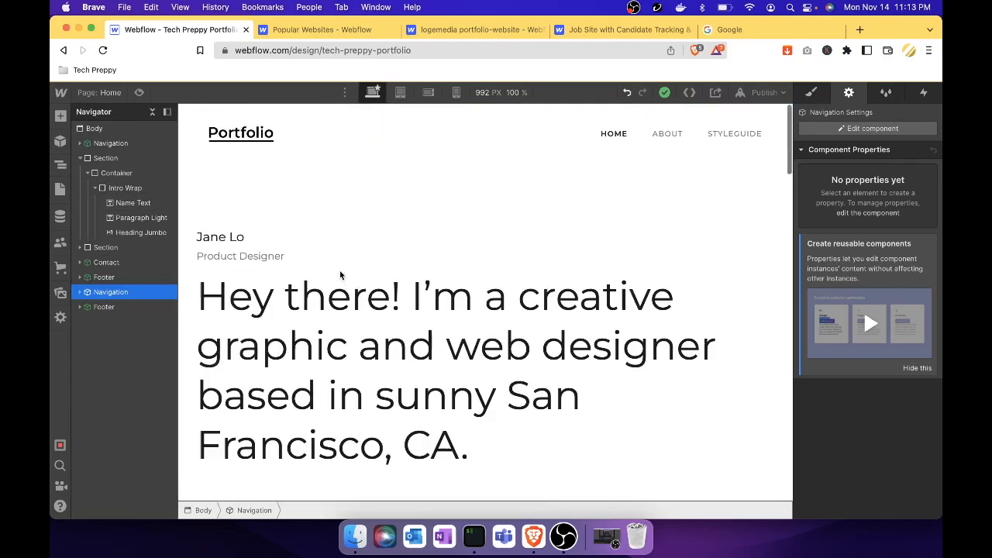
click(106, 159)
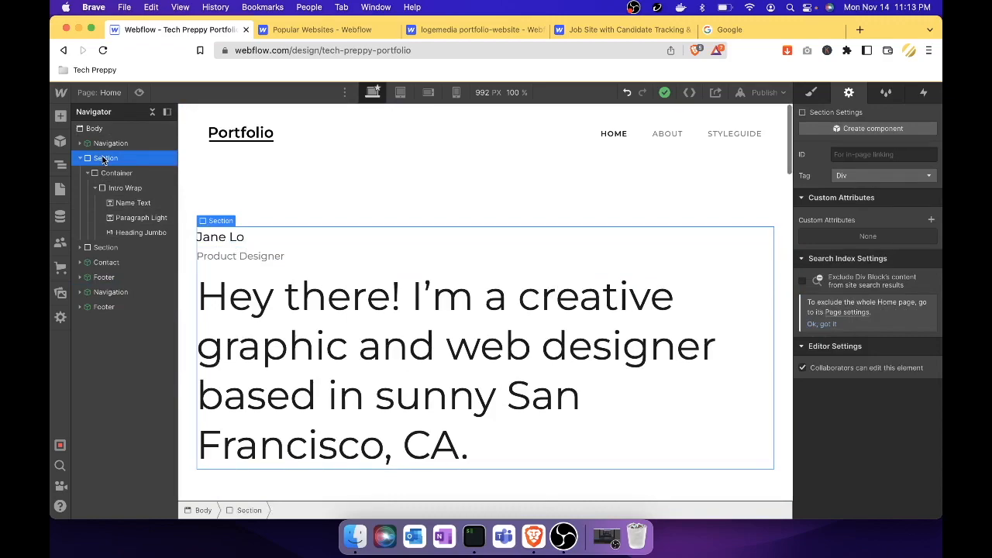
click(113, 176)
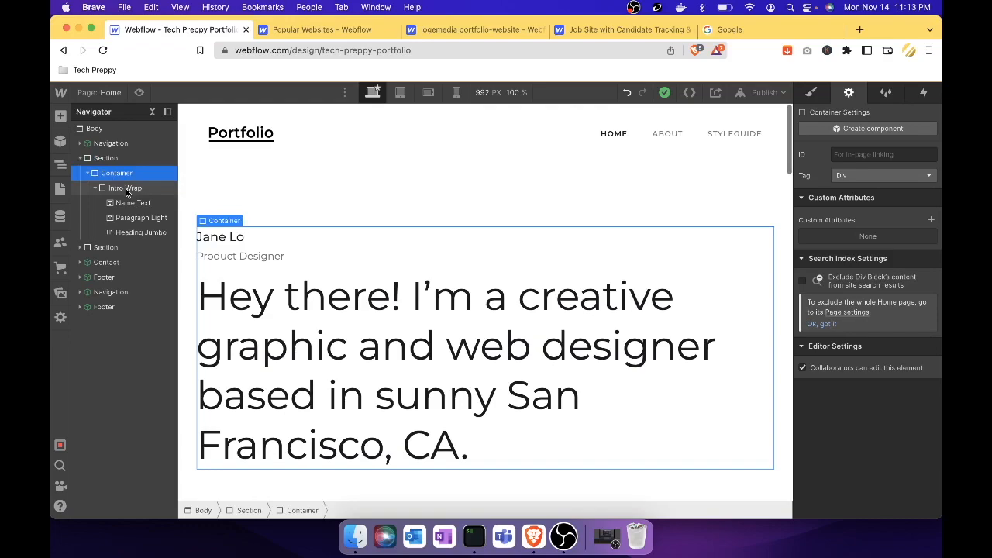
click(125, 188)
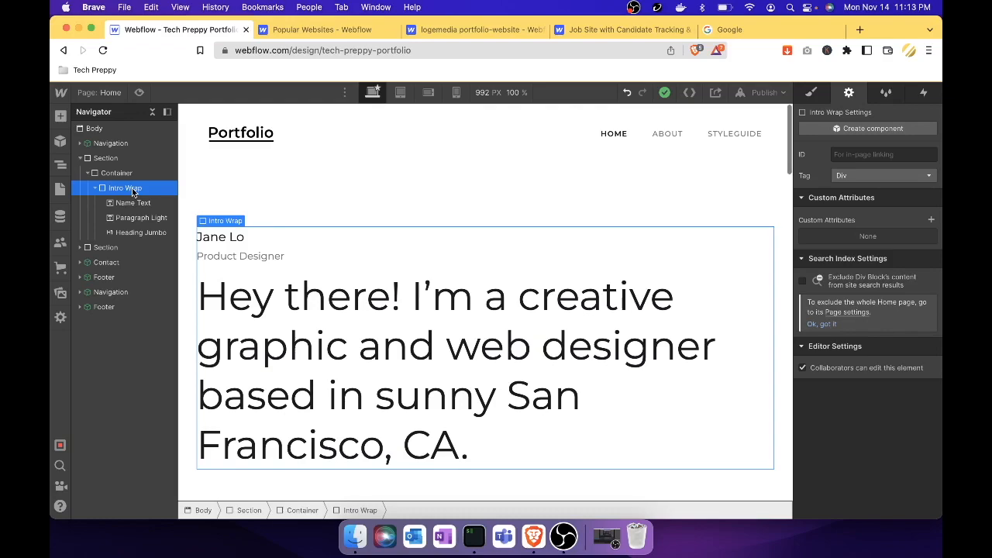
click(138, 203)
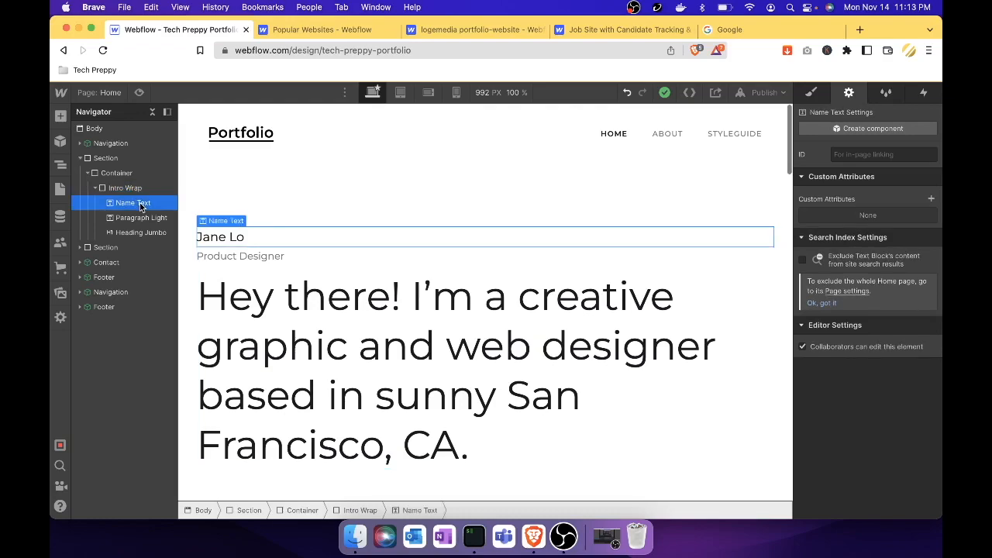
click(143, 222)
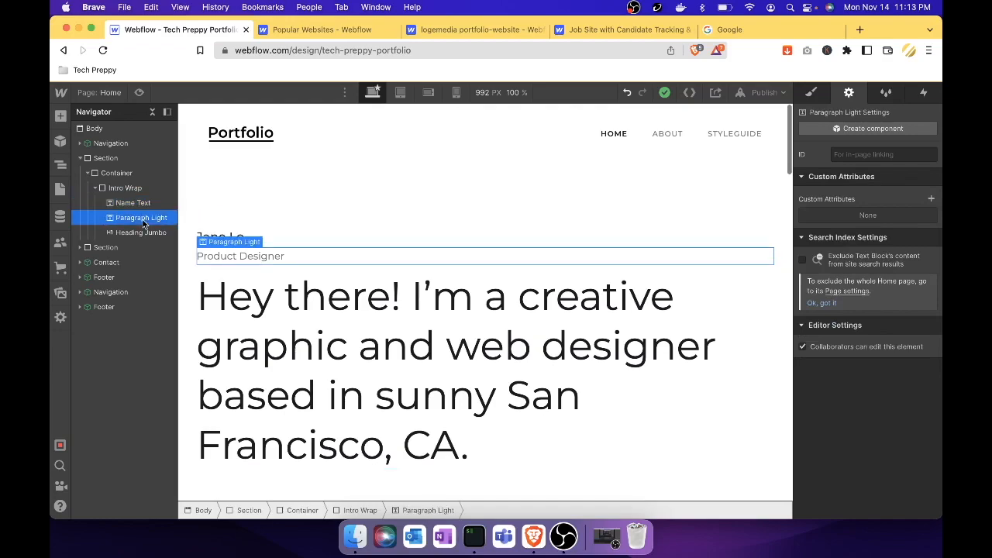
click(137, 233)
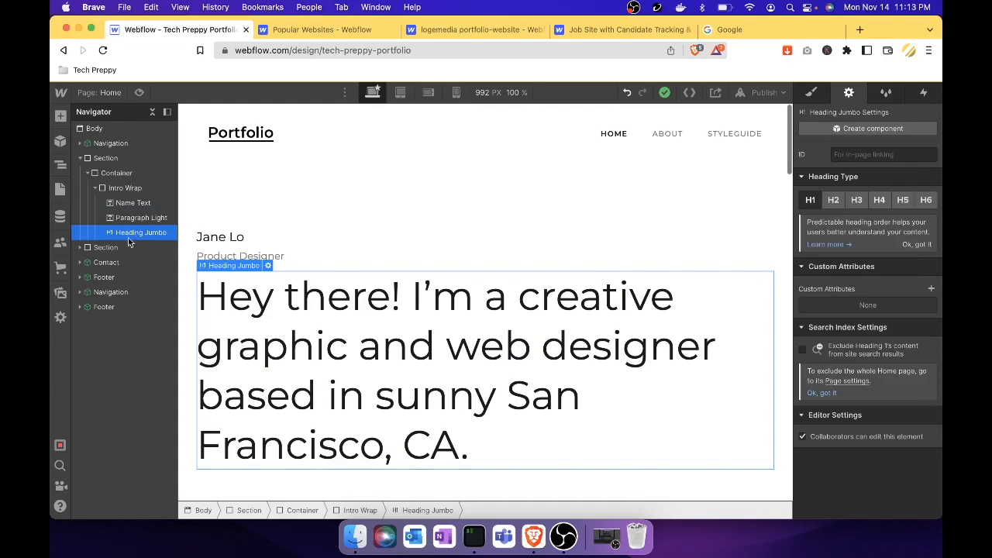
Expand the second section in the element tree and inspect it and its works grid on the page
click(81, 248)
click(105, 247)
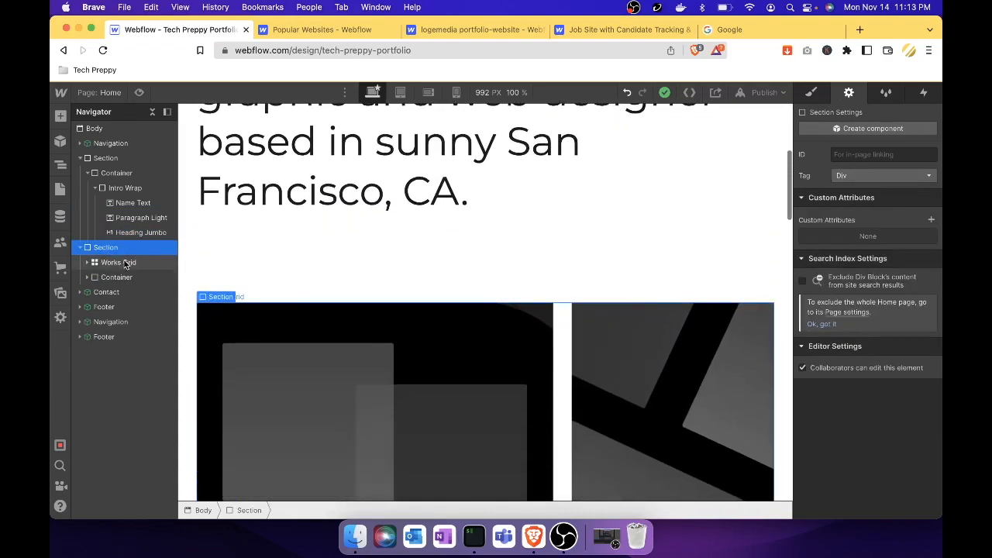
click(122, 264)
click(108, 247)
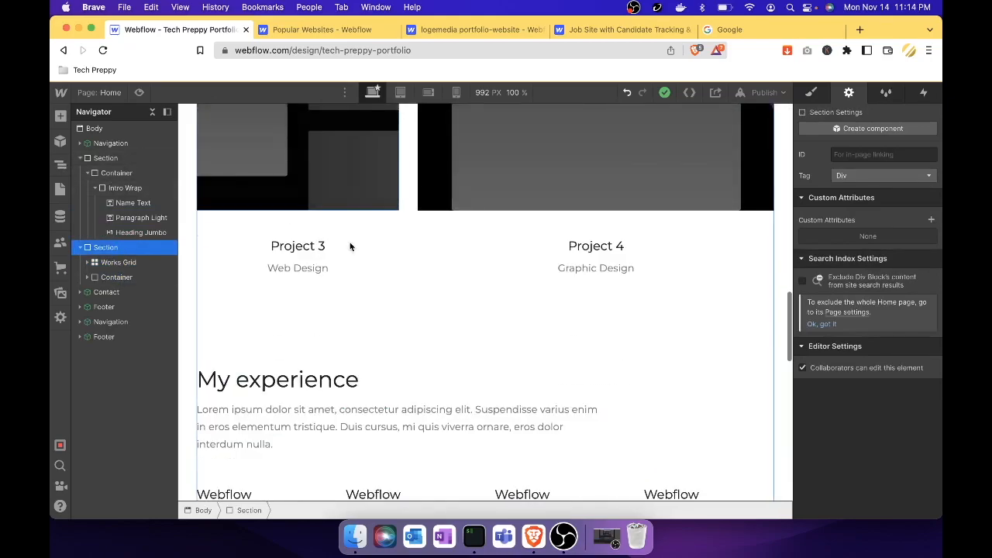
scroll(350, 241, up, 10)
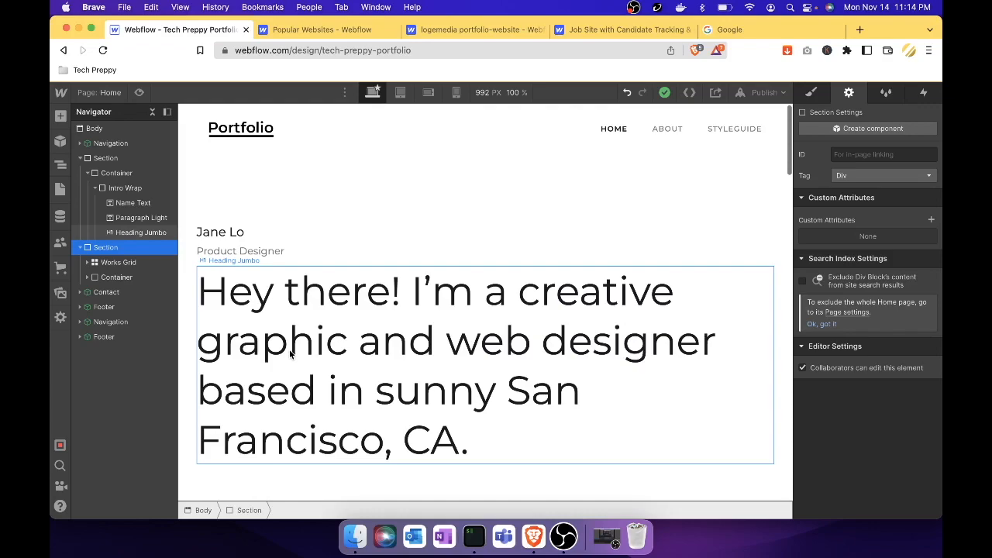
Open the About page from the site's page list and return to the Home page
click(64, 189)
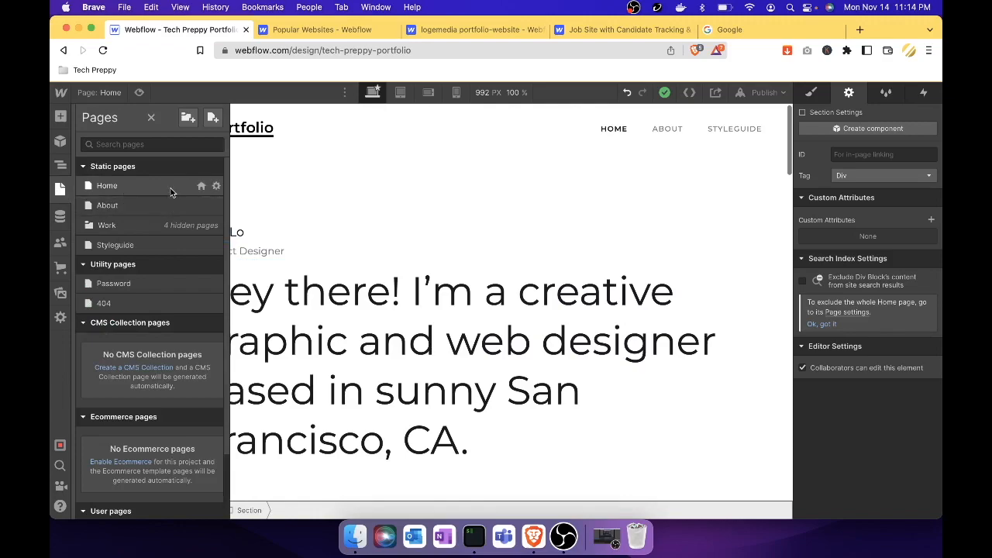
click(144, 206)
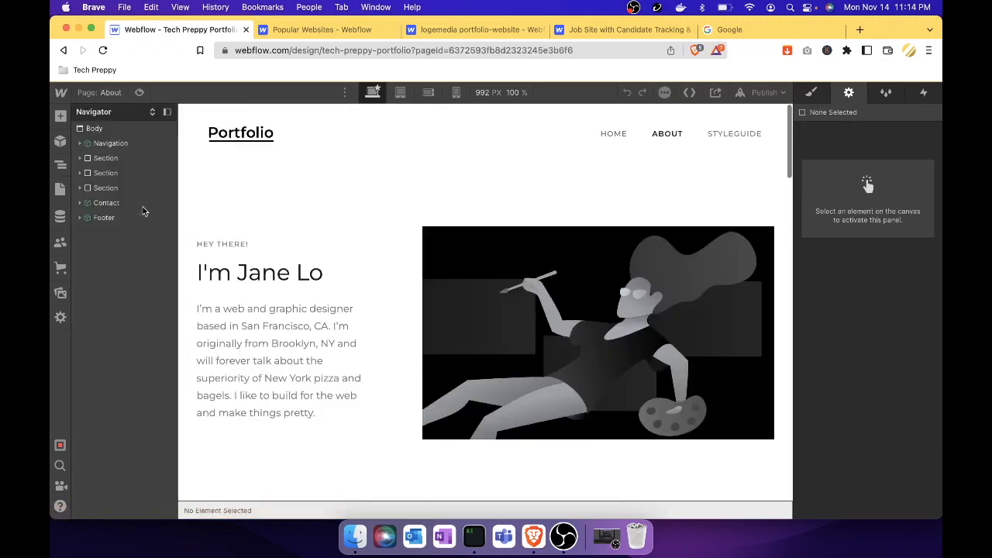
click(68, 198)
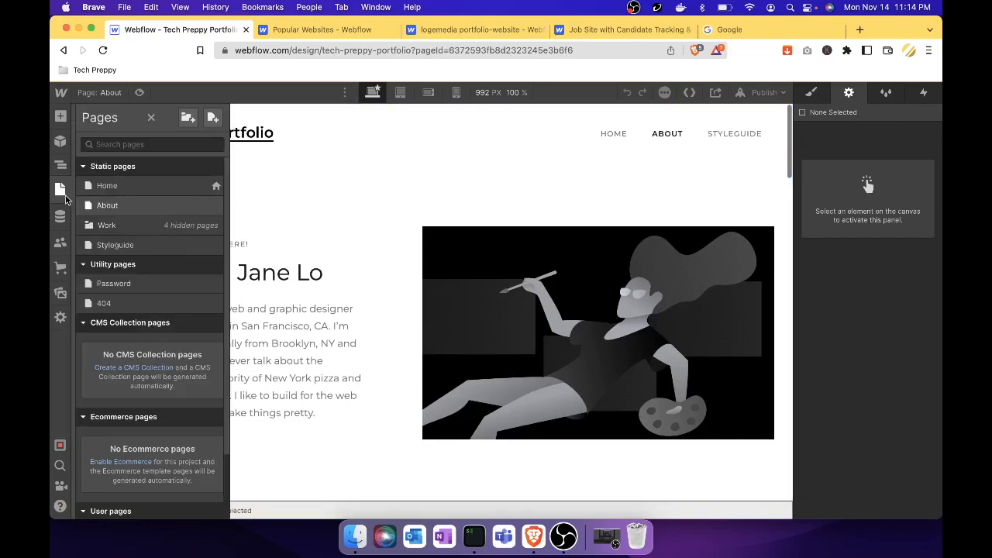
click(129, 192)
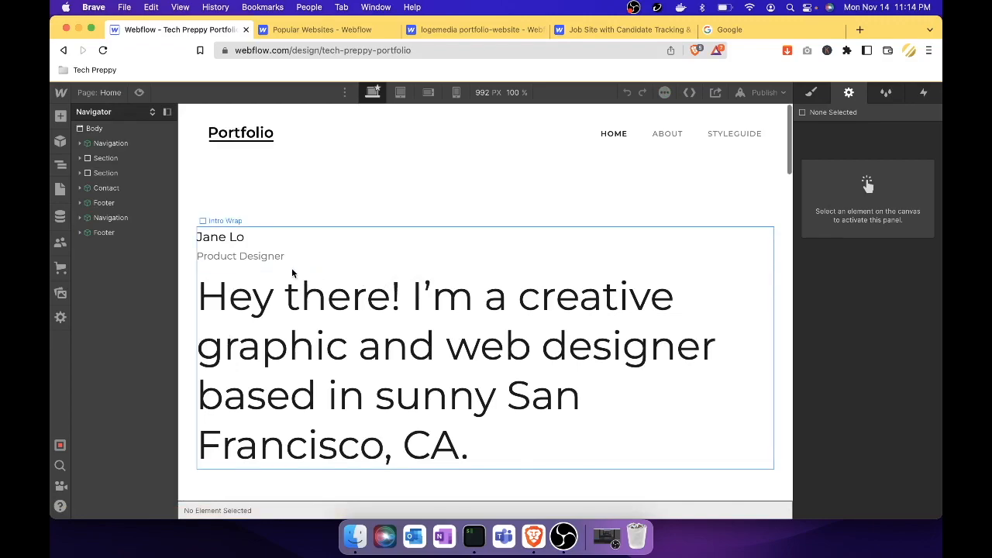
Review the page list, the CMS collections, and the Users and Ecommerce setup dialogs without enabling either feature
click(60, 189)
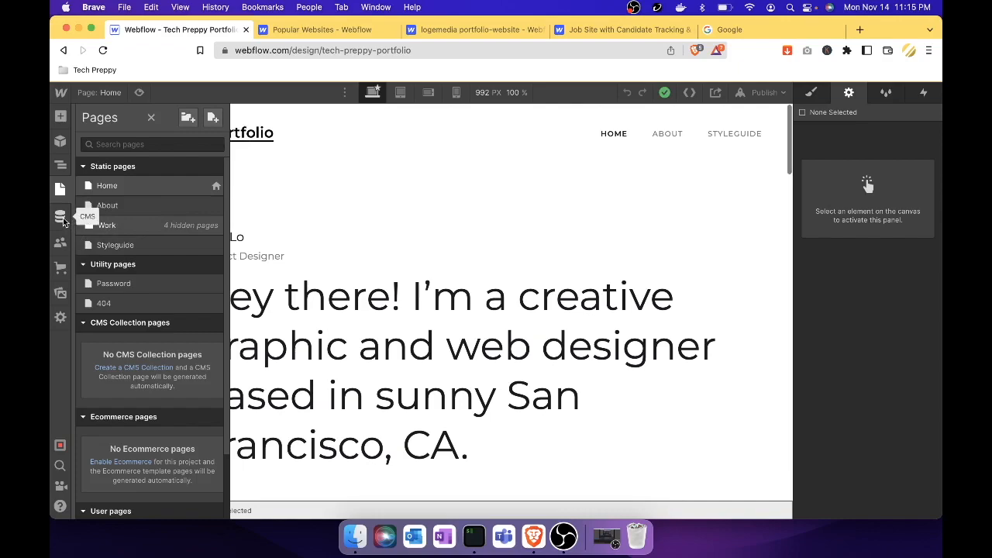
click(61, 217)
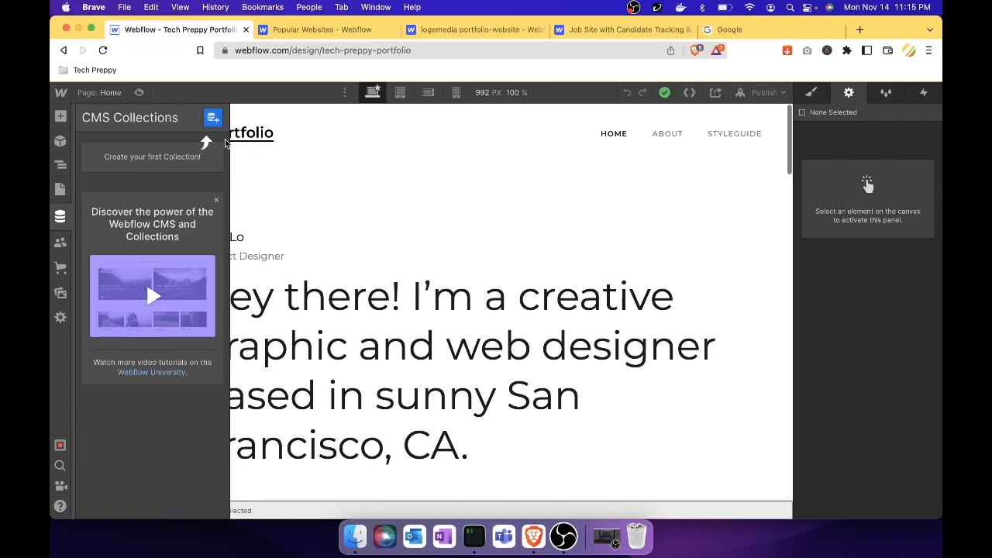
click(60, 244)
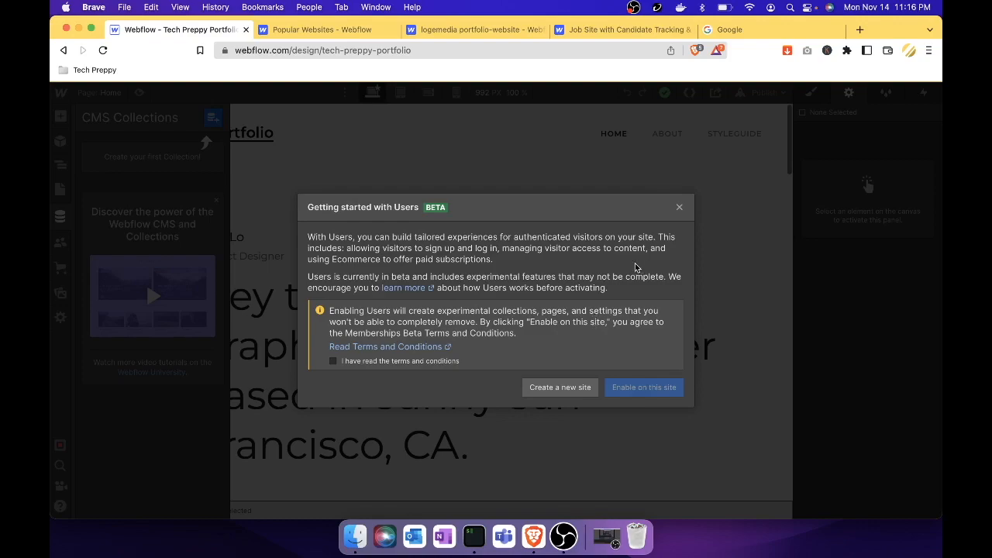
click(679, 207)
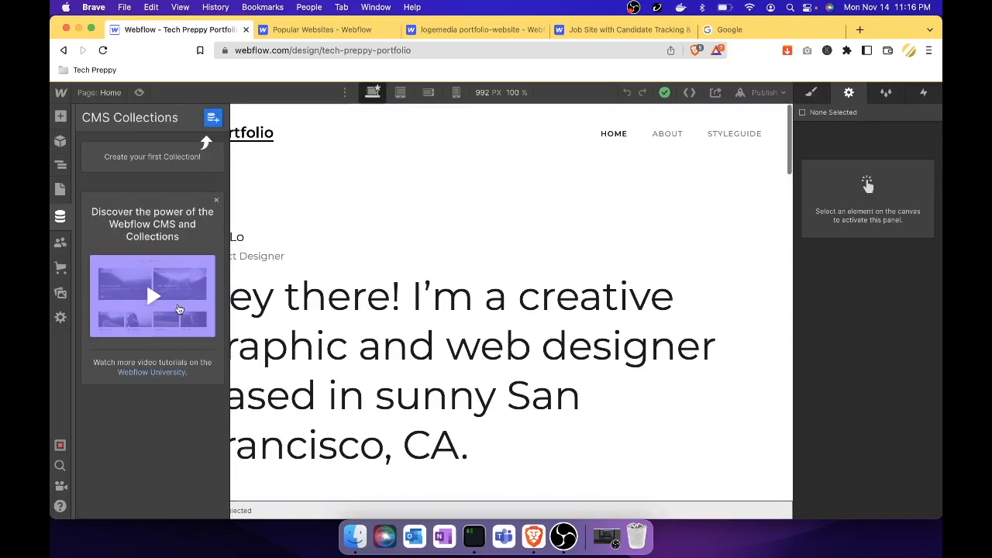
click(61, 268)
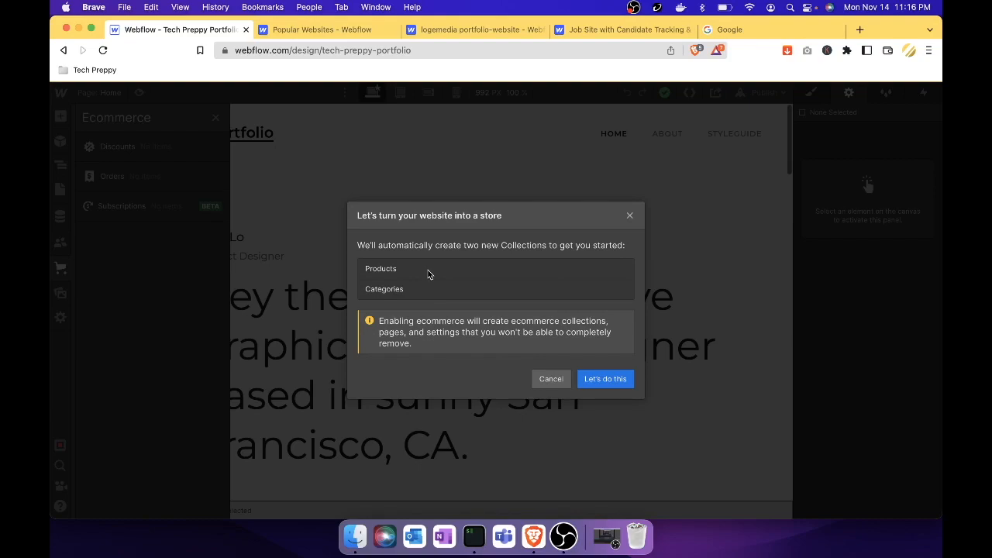
click(551, 379)
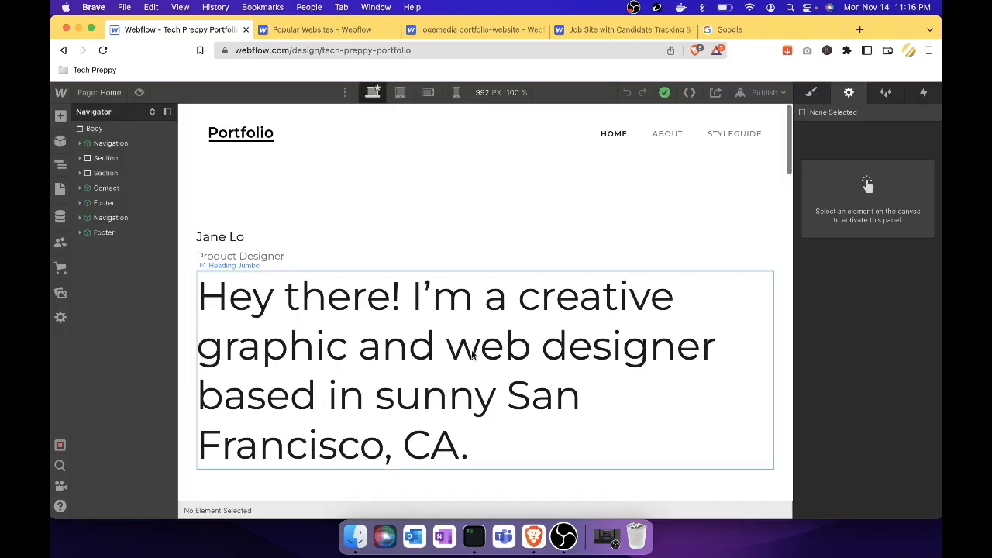
Examine the site's assets and its search, general and backup settings
click(61, 294)
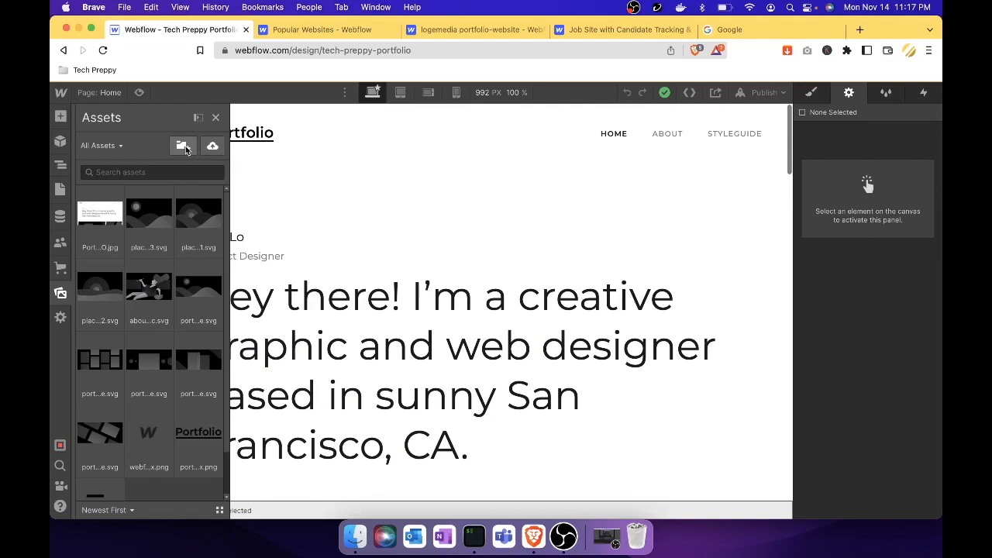
click(60, 327)
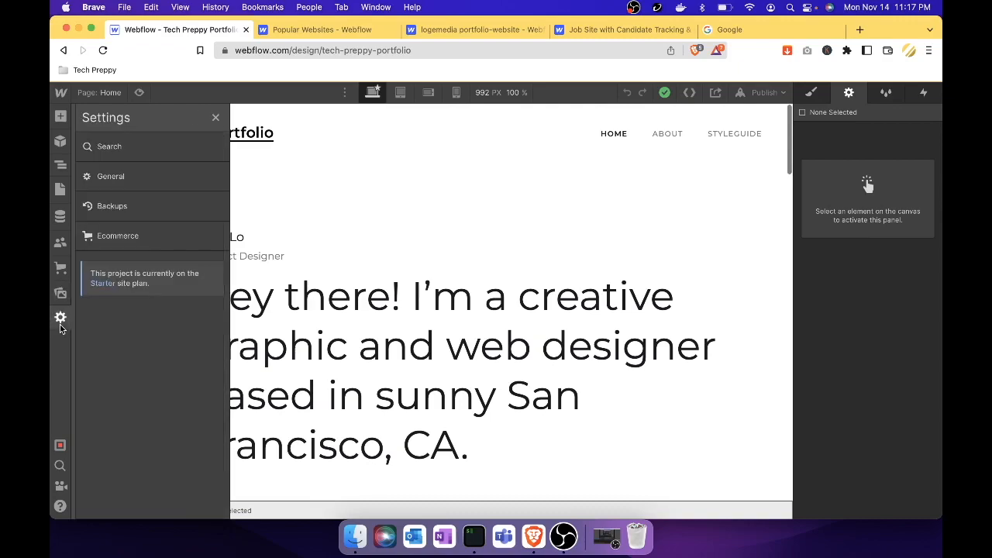
click(185, 152)
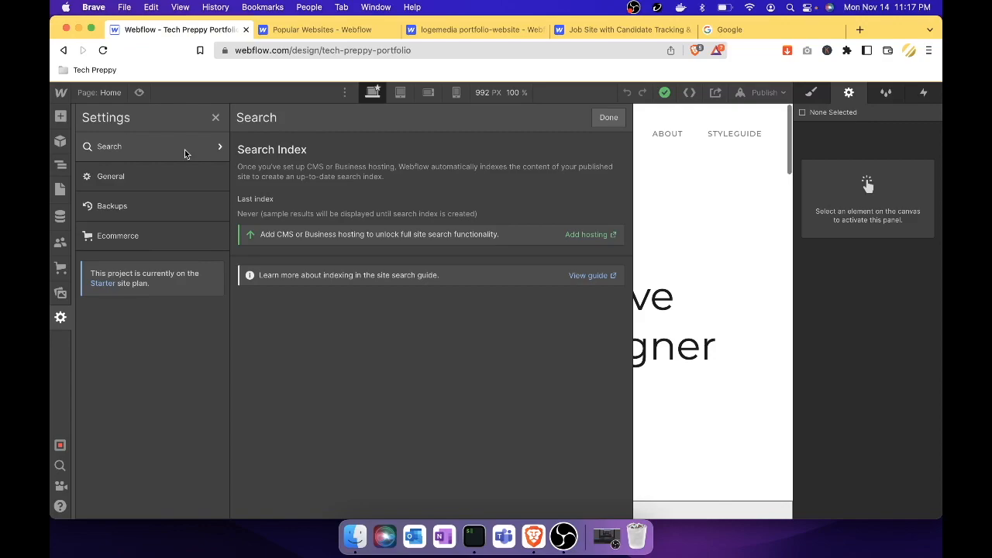
click(177, 177)
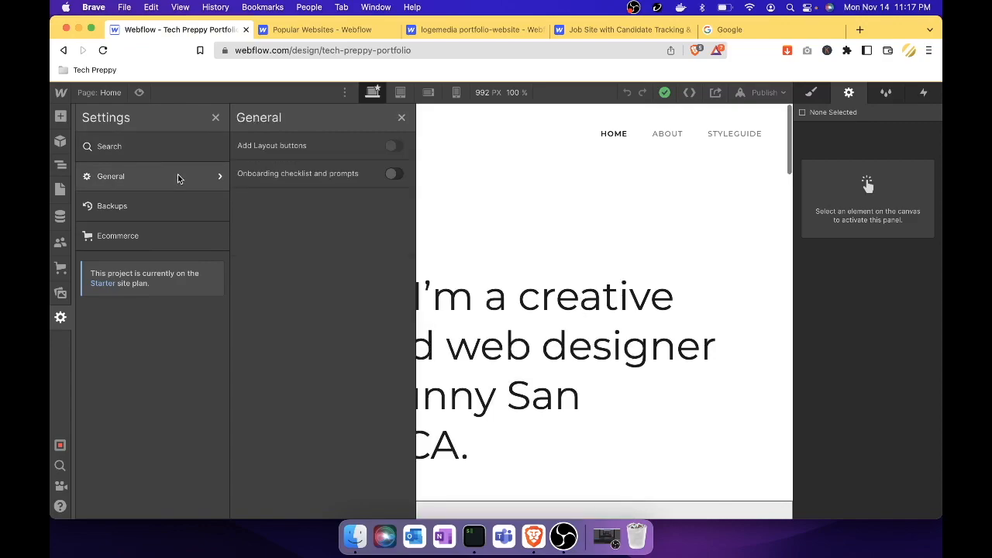
click(164, 207)
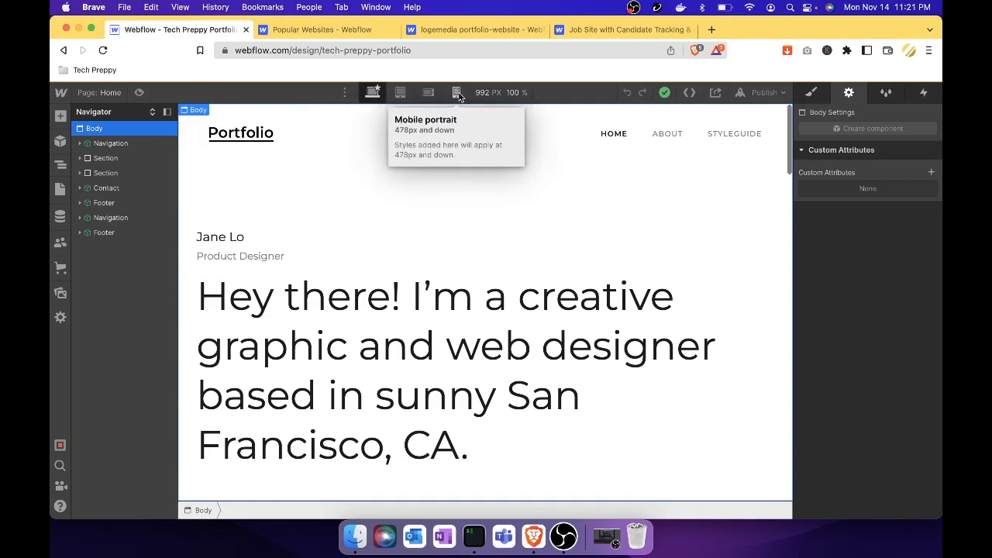
Preview the Home page at the tablet, mobile landscape and mobile portrait breakpoints, and inspect the mobile menu icon
click(399, 92)
scroll(485, 342, down, 12)
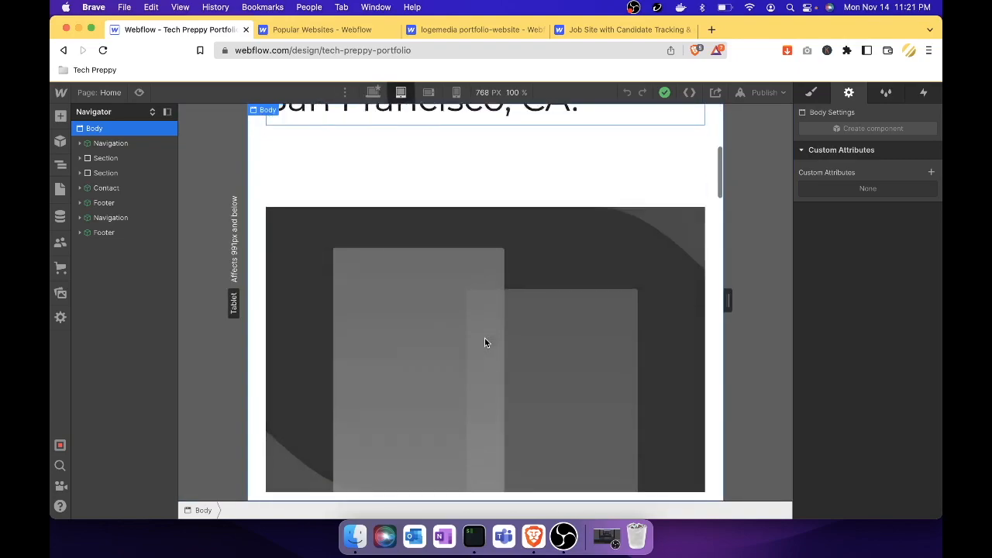
scroll(485, 342, up, 12)
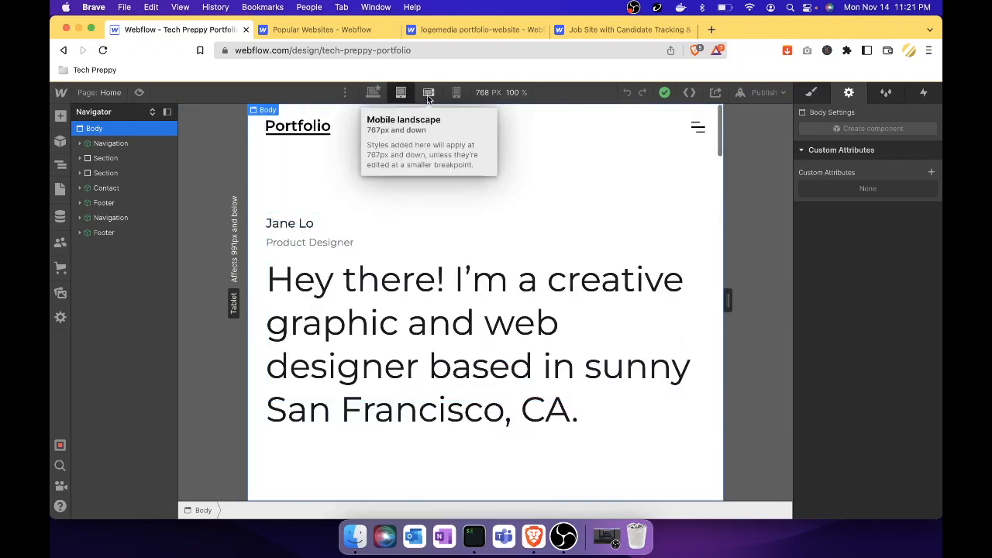
click(428, 94)
scroll(517, 271, down, 3)
scroll(516, 271, up, 3)
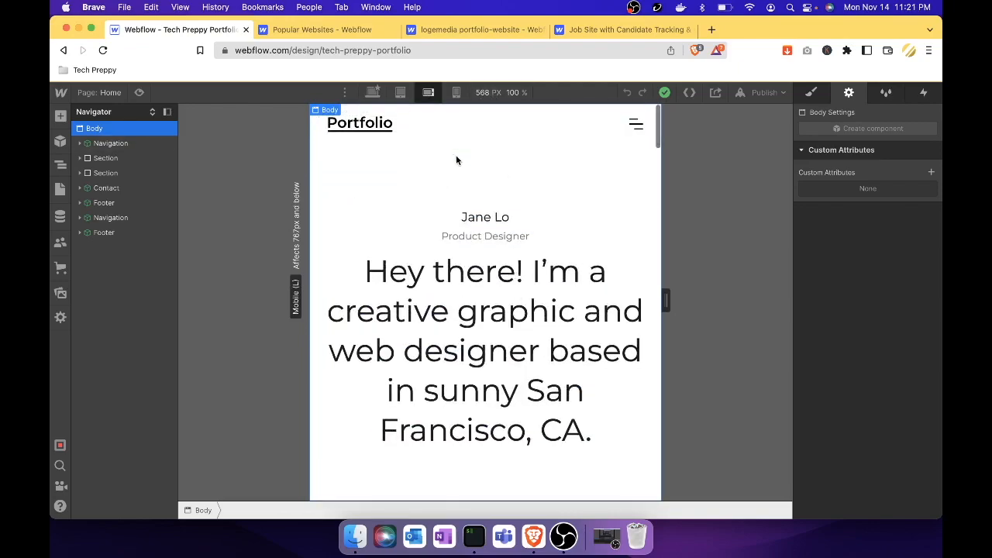
click(457, 92)
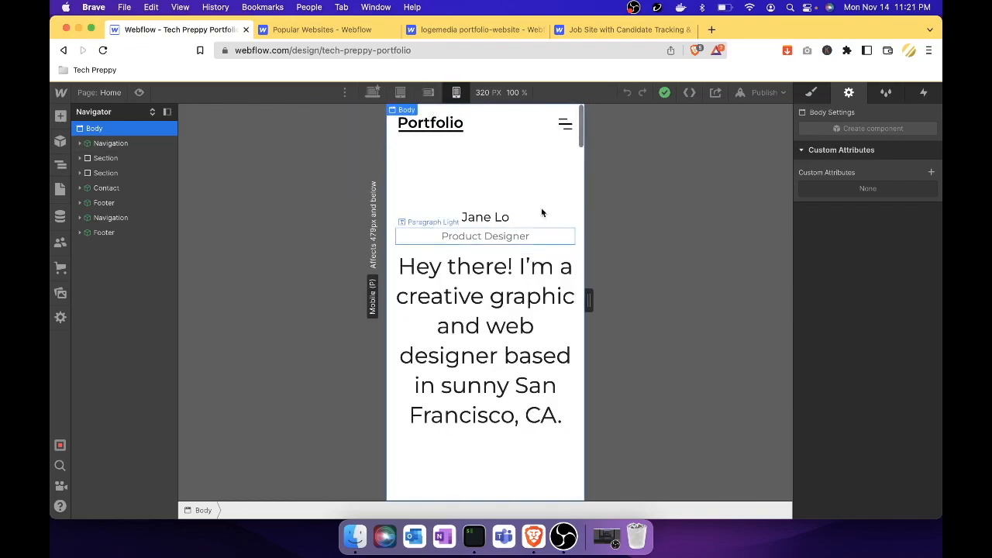
click(565, 128)
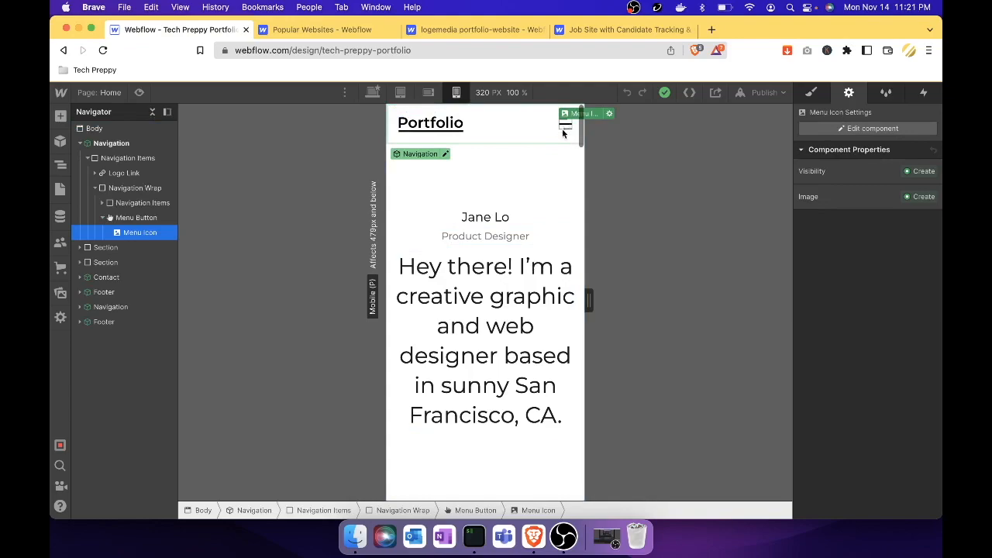
click(556, 170)
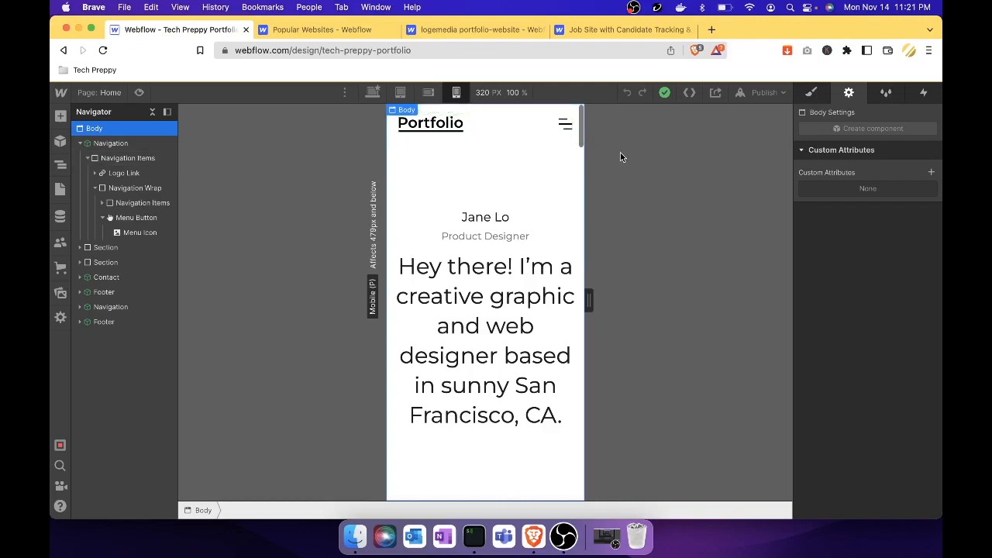
View the canvas settings for the mobile portrait breakpoint and return the page to the desktop breakpoint
click(488, 93)
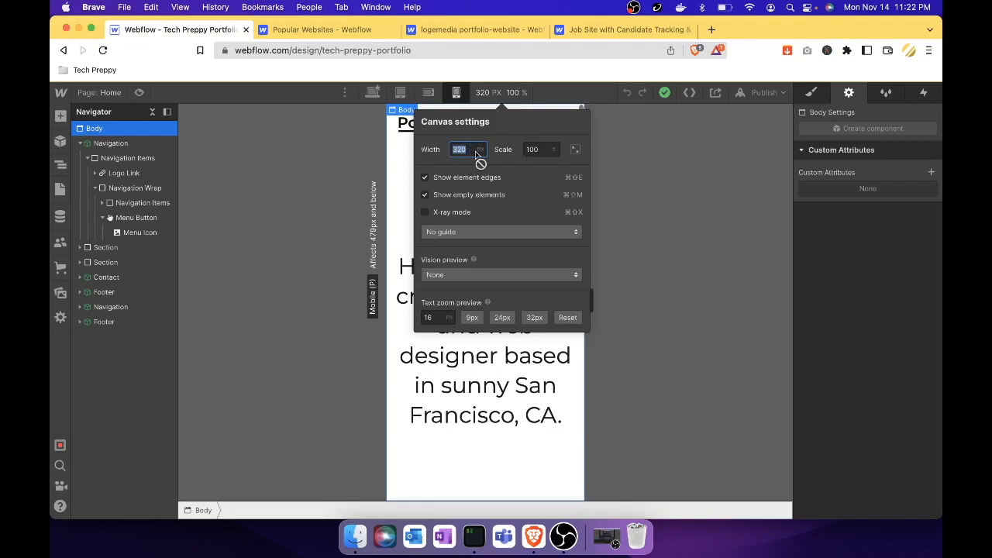
click(658, 182)
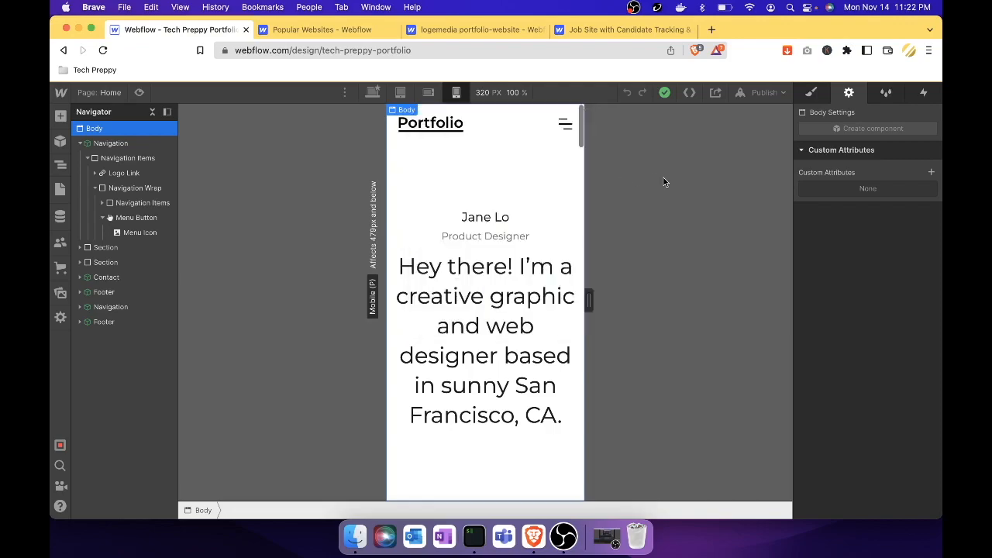
click(374, 93)
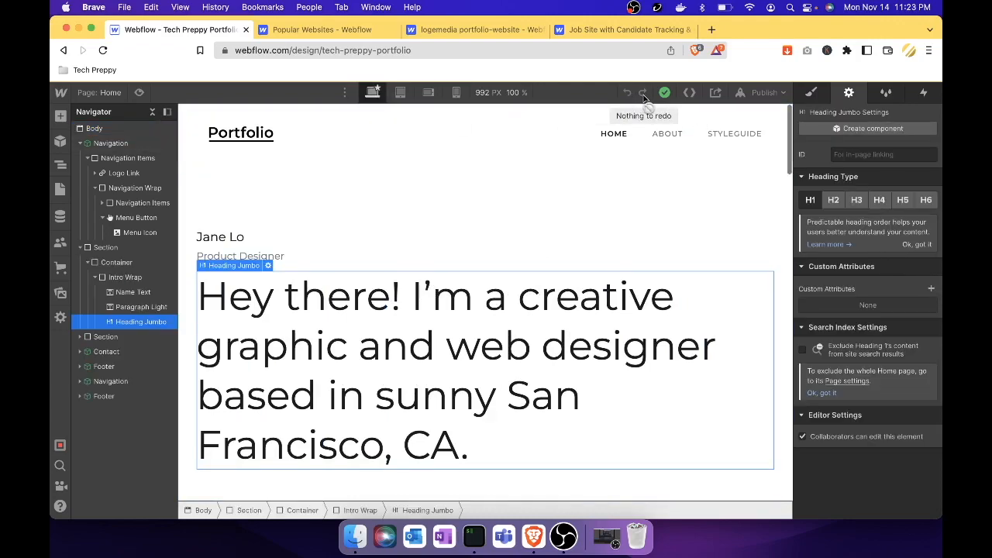
Review the exportable HTML, CSS, JS and assets of the site and the project's sharing options
click(690, 93)
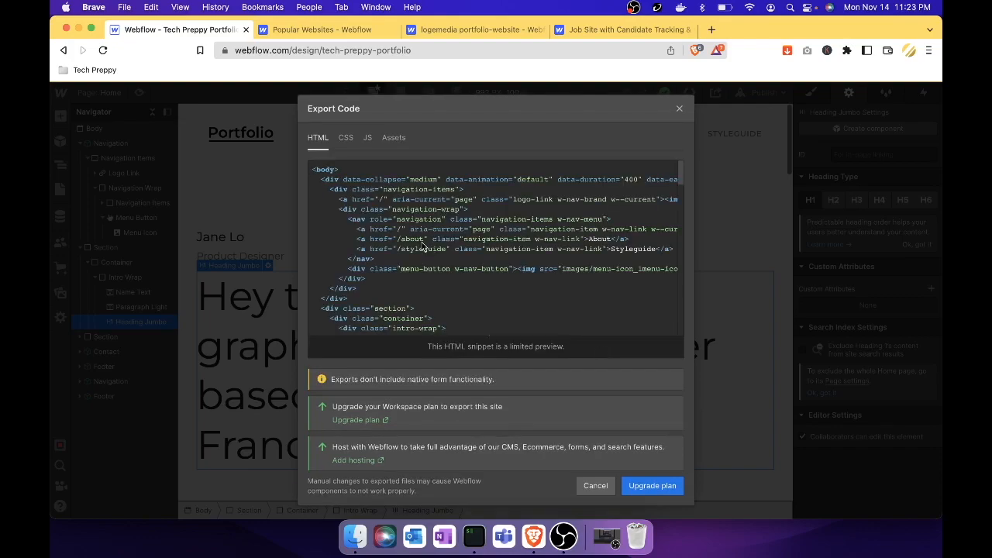
click(345, 138)
click(367, 139)
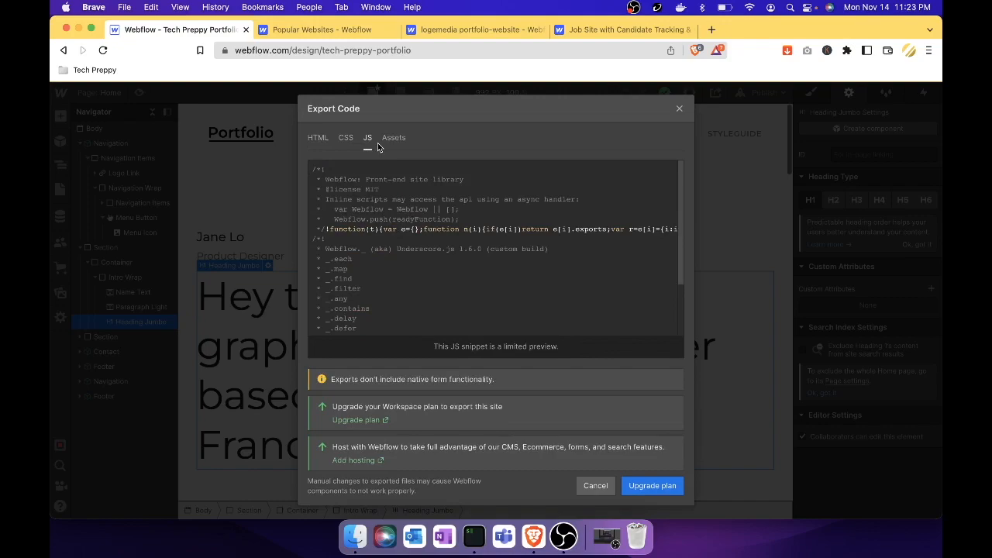
click(397, 140)
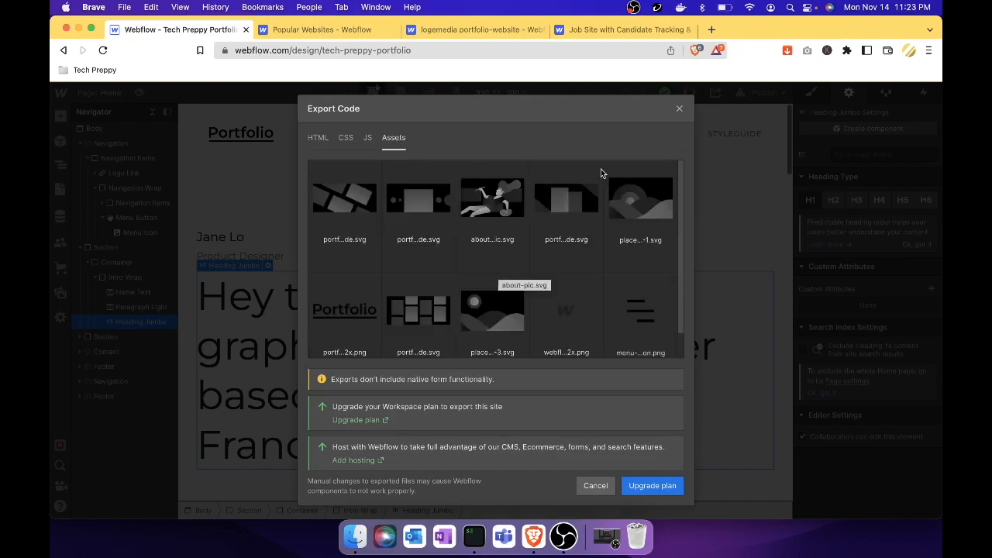
click(681, 109)
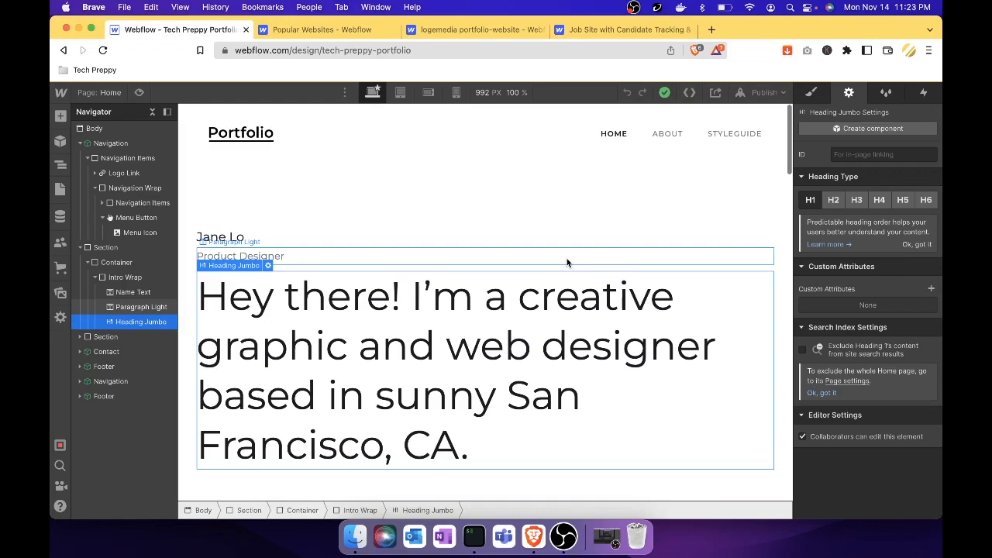
click(714, 93)
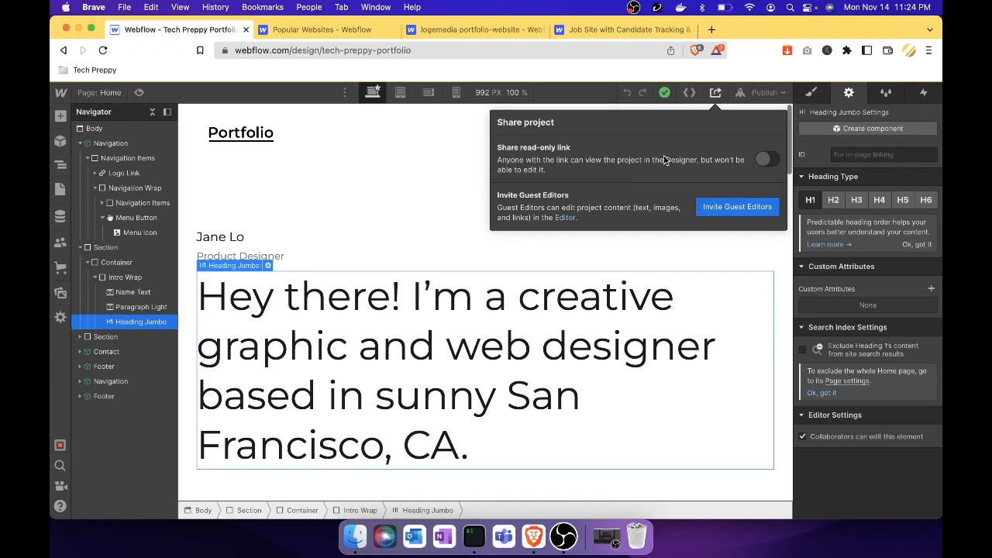
Publish the site to its tech-preppy webflow.io subdomain and open the published site
click(782, 95)
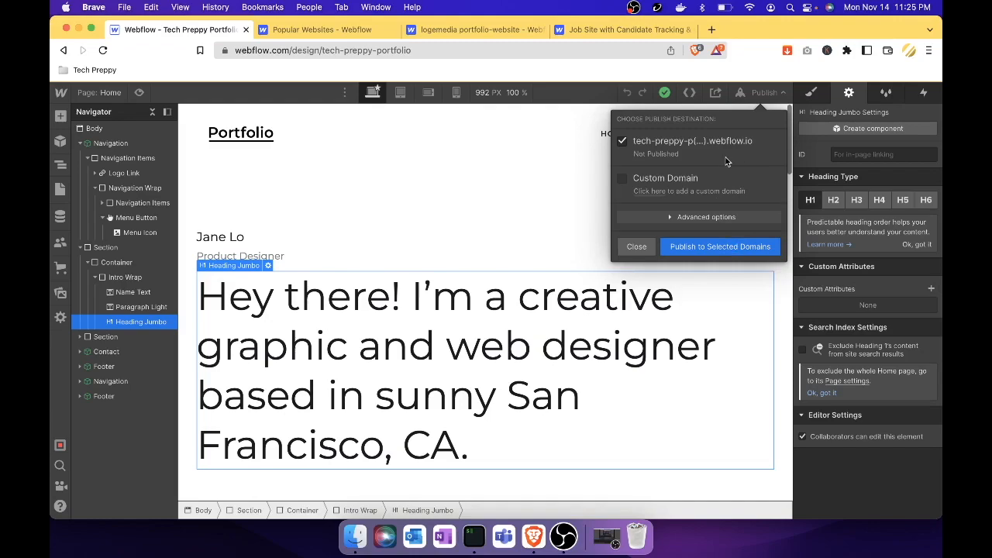
click(724, 249)
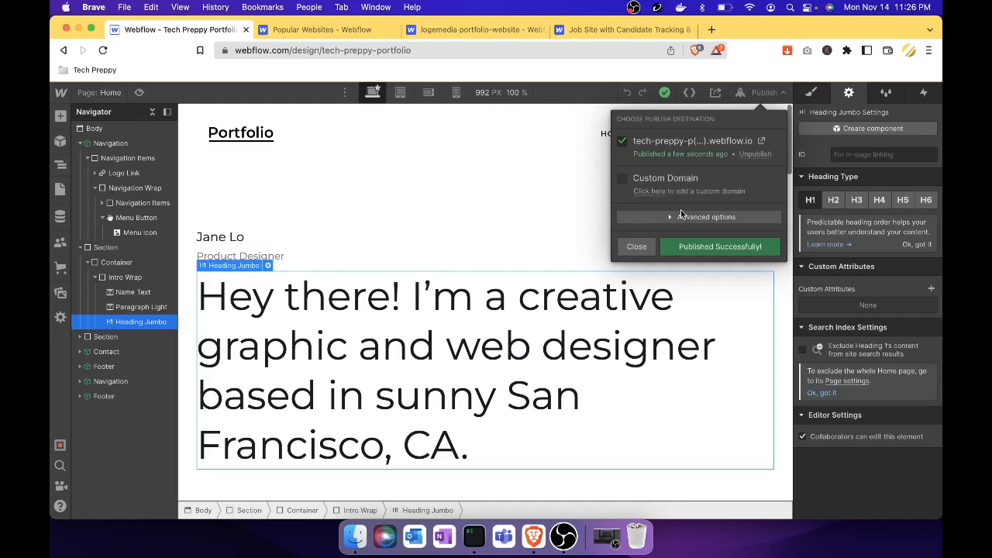
click(761, 144)
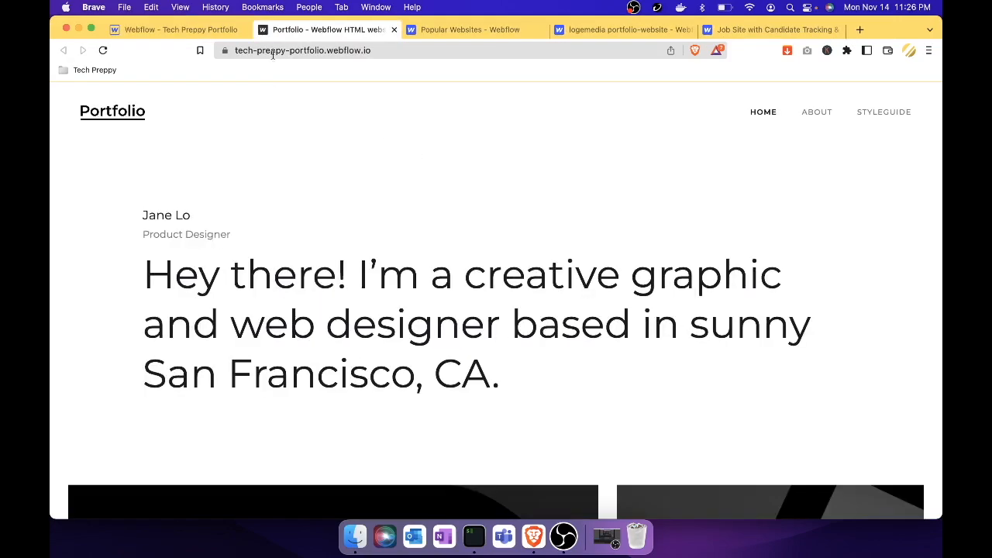
Examine the published site's address, connection details and home page, and return to the Designer canvas
click(240, 50)
click(225, 50)
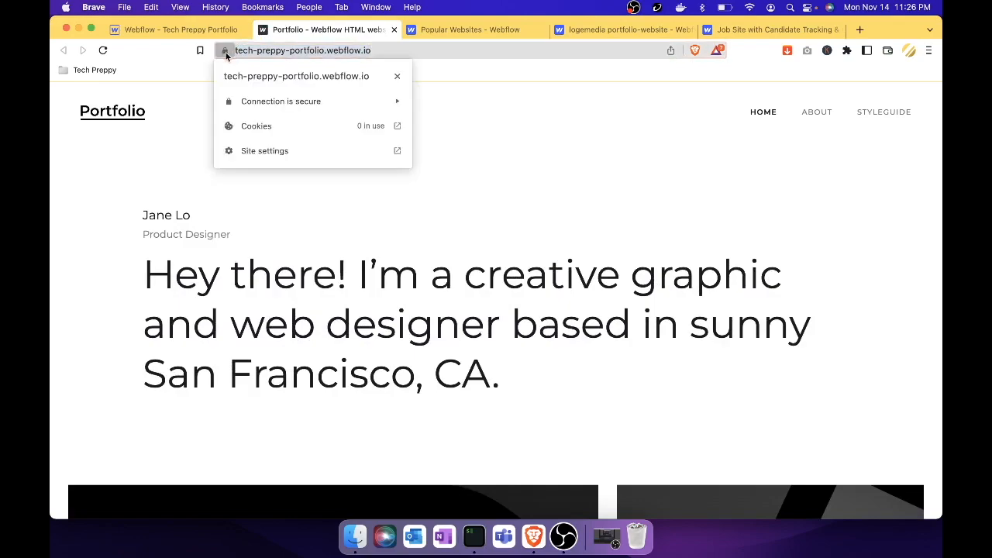
click(278, 50)
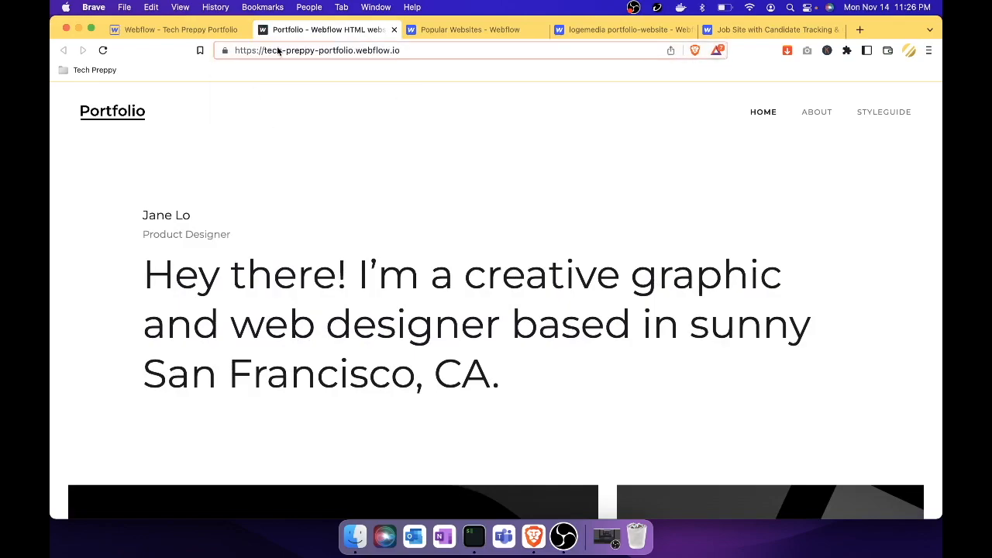
drag(263, 51, 354, 51)
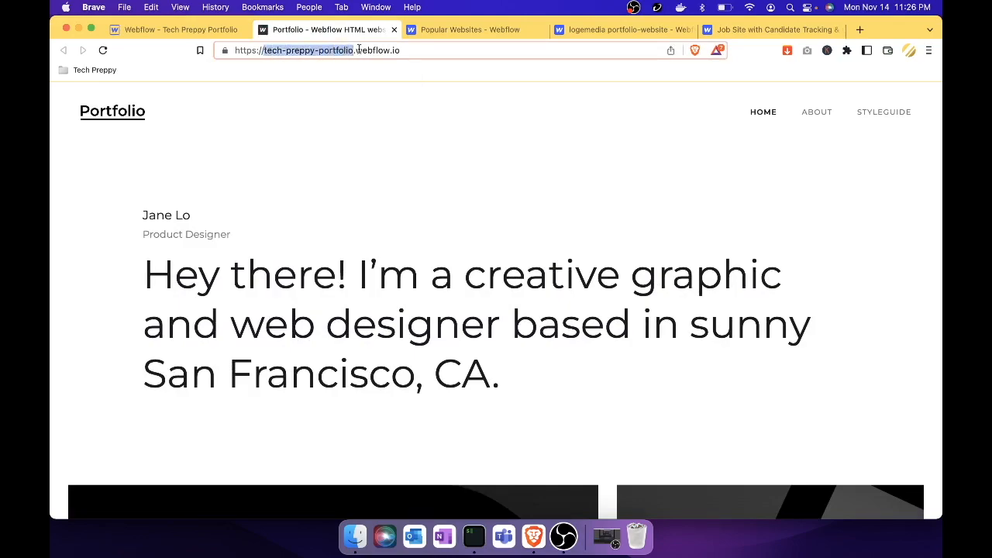
click(380, 49)
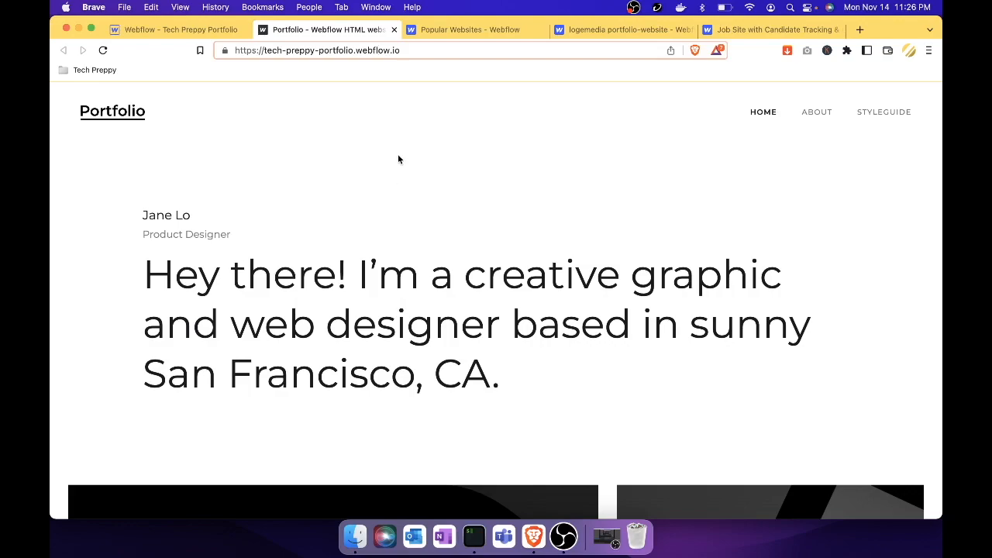
drag(354, 50, 474, 50)
click(429, 266)
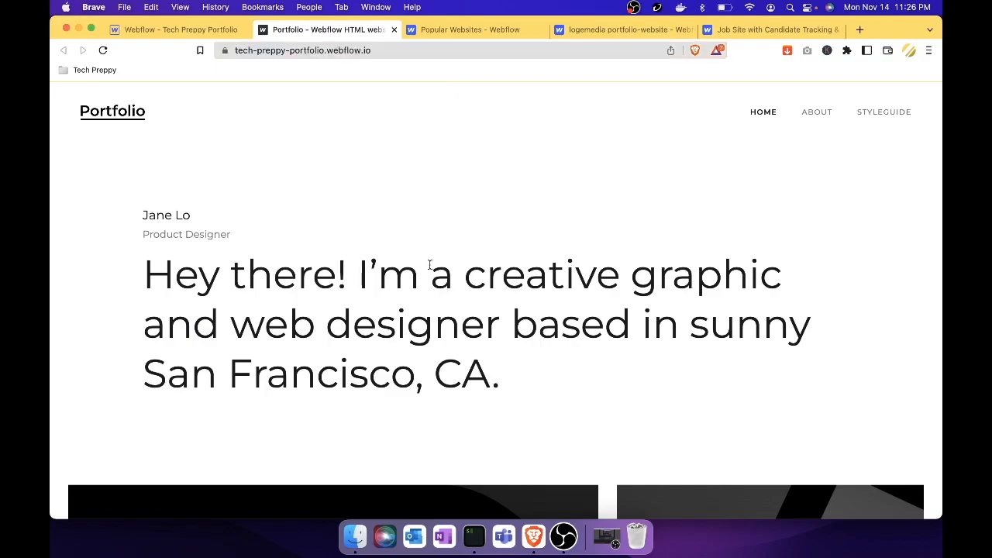
scroll(429, 265, down, 20)
scroll(429, 265, up, 20)
scroll(430, 268, up, 4)
click(394, 30)
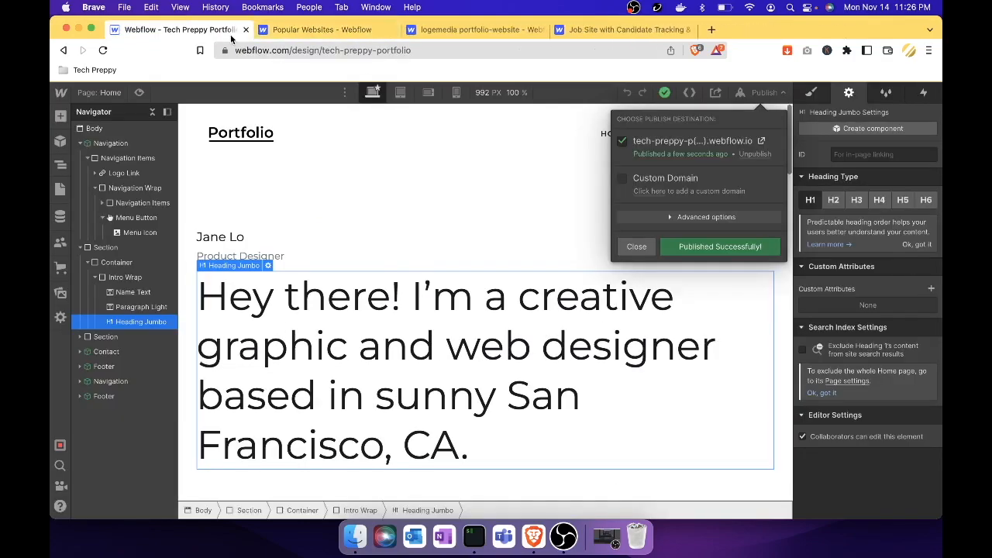
click(522, 178)
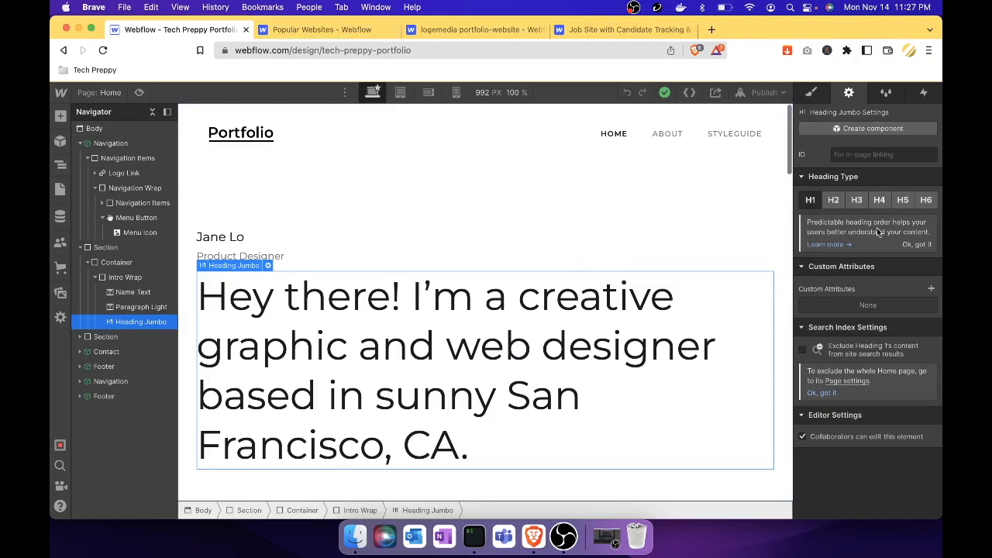
Examine the Heading Jumbo element's layout, spacing, size and position styles
click(812, 94)
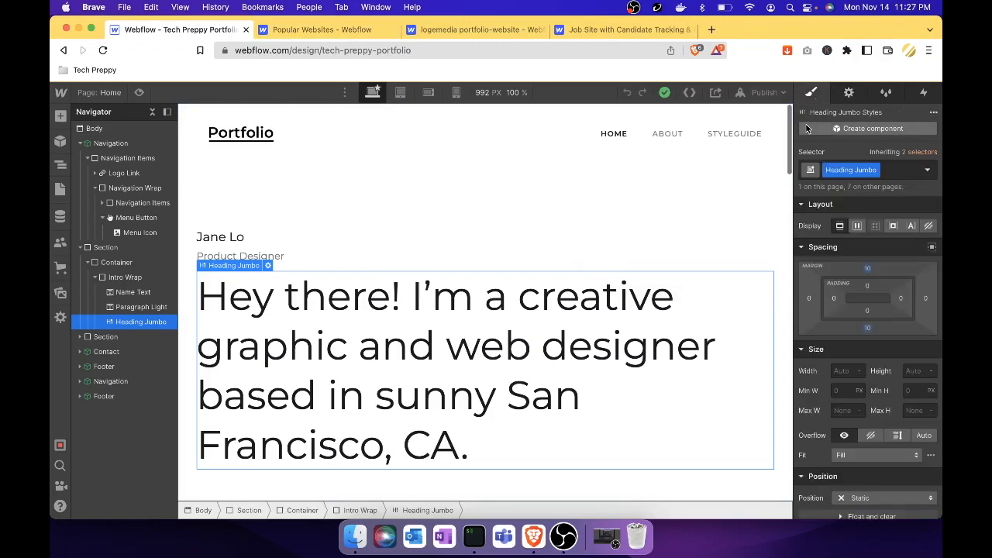
scroll(858, 287, down, 1)
scroll(858, 287, up, 1)
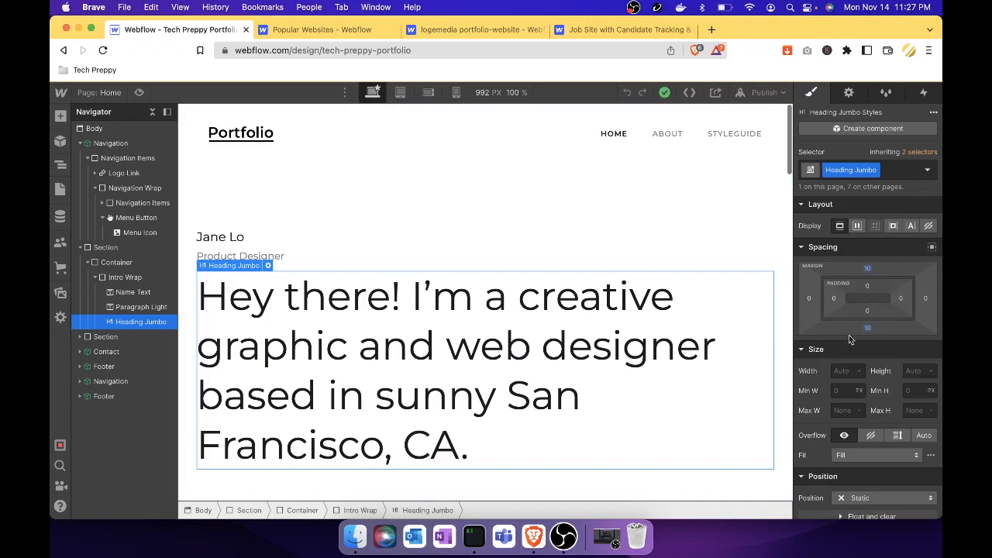
scroll(848, 335, down, 3)
scroll(849, 335, up, 2)
scroll(850, 338, down, 8)
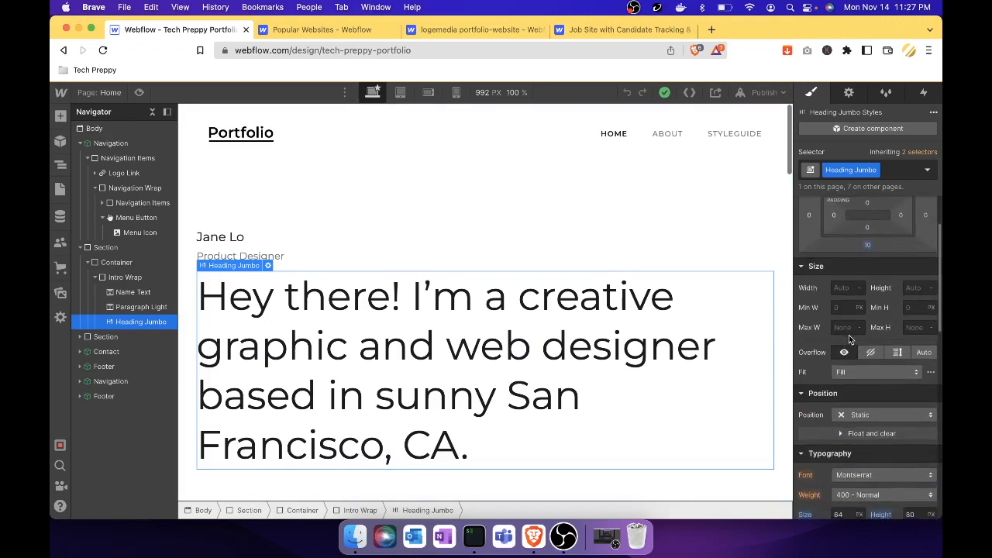
click(838, 285)
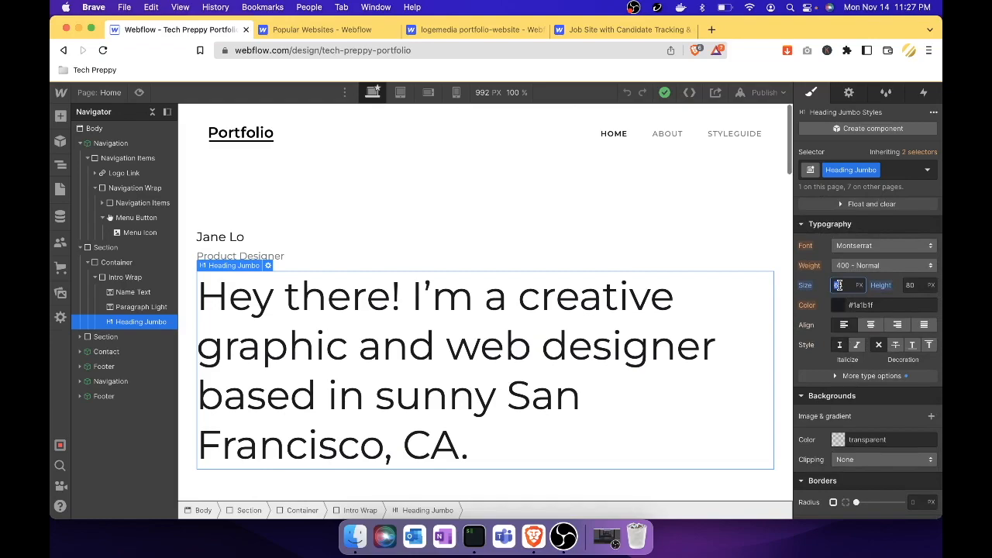
text(304)
key(Tab)
double_click(840, 286)
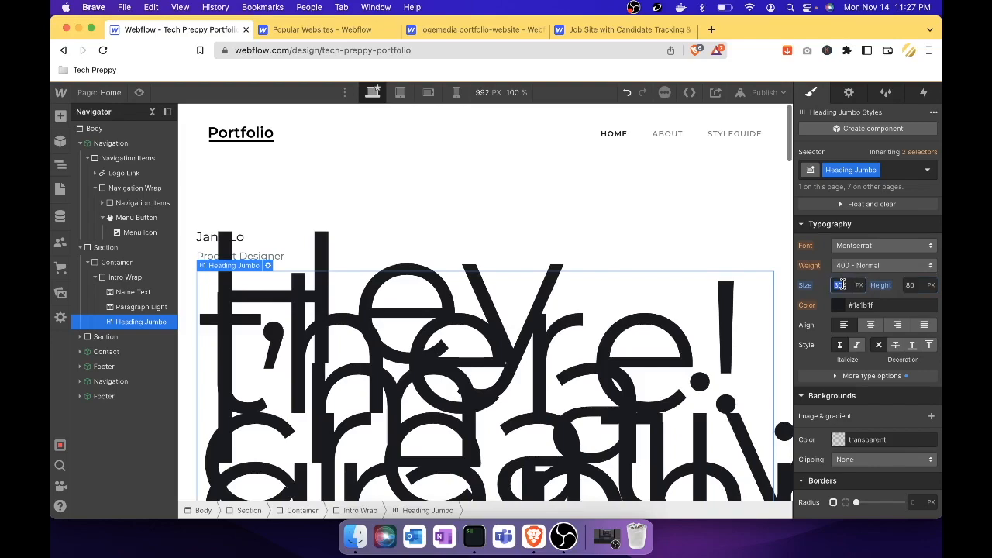
text(304)
key(Tab)
click(842, 299)
Set the Heading Jumbo element's font size to 30 px
double_click(840, 286)
text(30)
key(Tab)
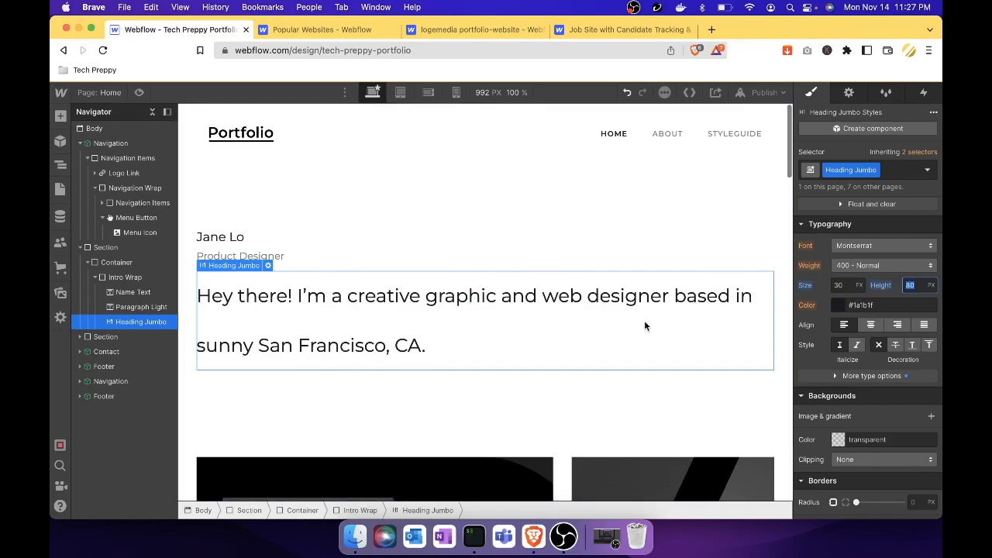
Replace the main heading's text with the greeting "Hi, I'm" followed by the site owner's name
click(487, 329)
double_click(431, 332)
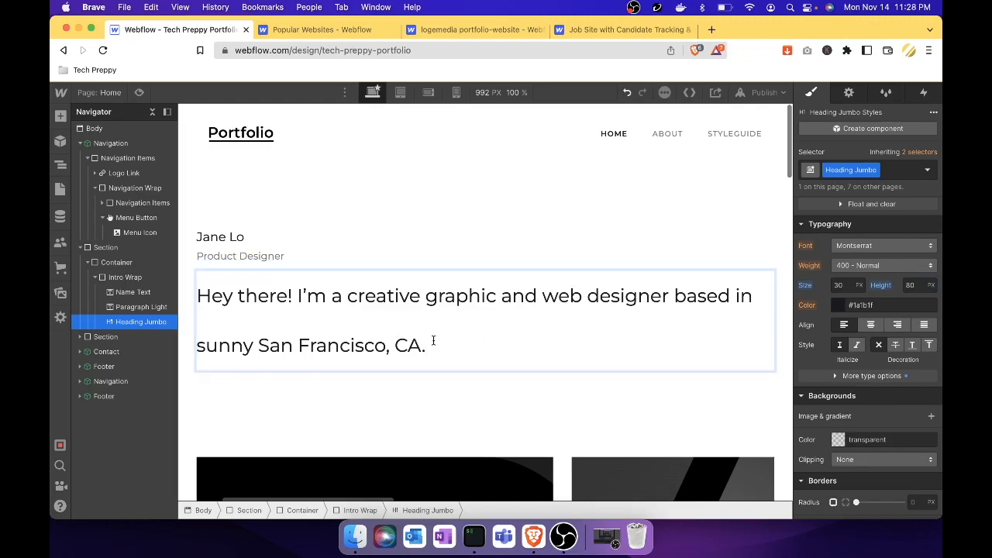
drag(434, 340, 180, 280)
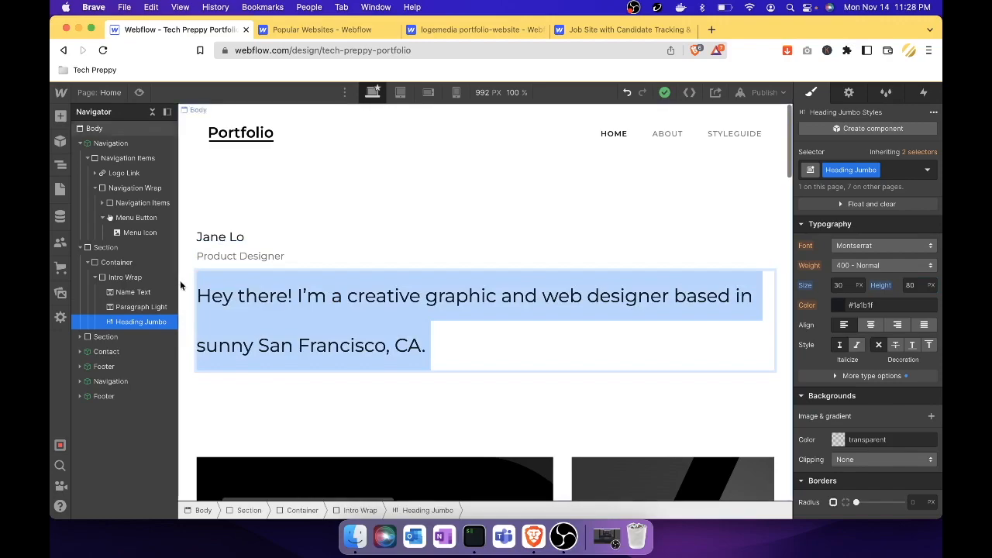
click(231, 295)
drag(458, 365, 197, 304)
key(BackSpace)
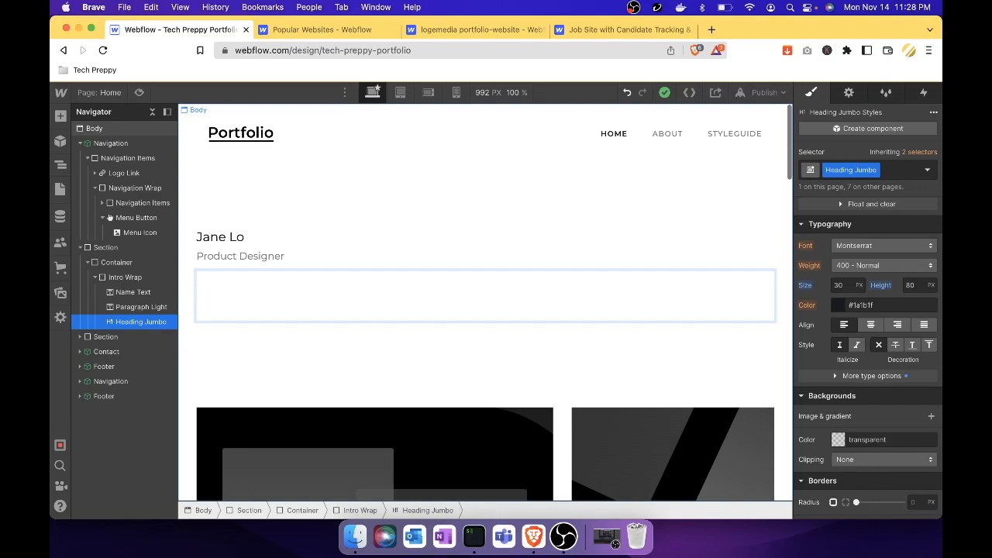
text(Hi, I'm JJ)
Add the line "This is my Webflow Tutorial" beneath the greeting within the same heading
key(shift+Return)
text(TEch)
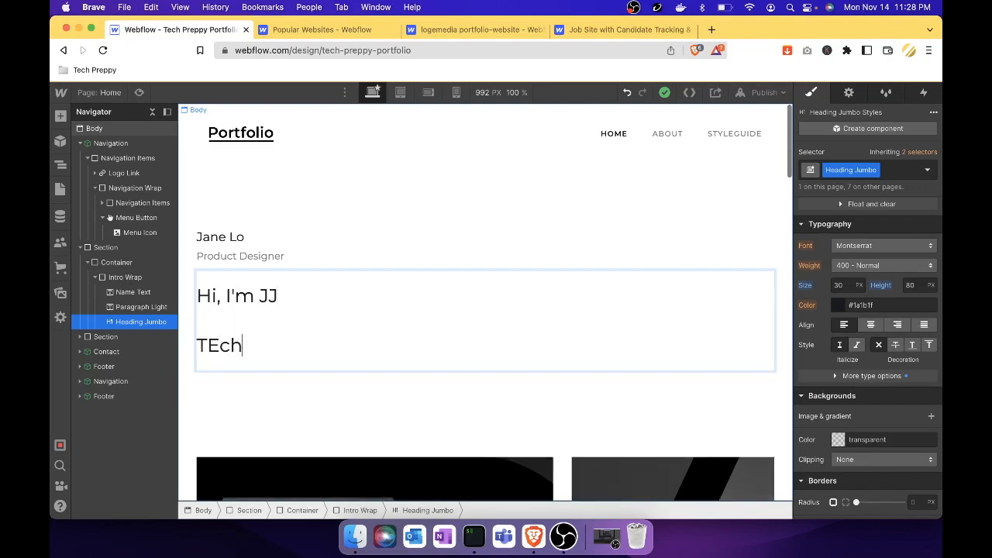
key(BackSpace)
key(BackSpace)
key(BackSpace)
text(his is my Tec)
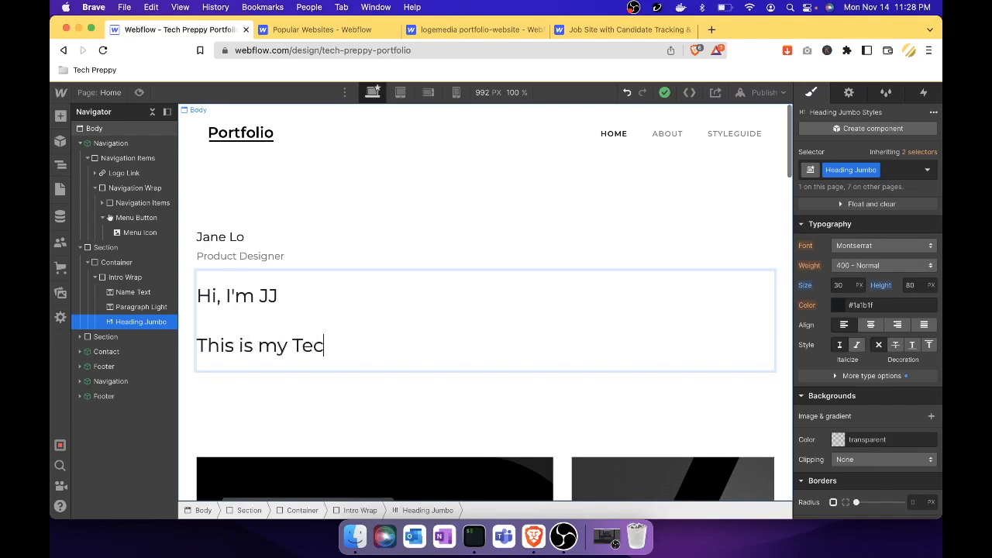
text(h Preppy Dem)
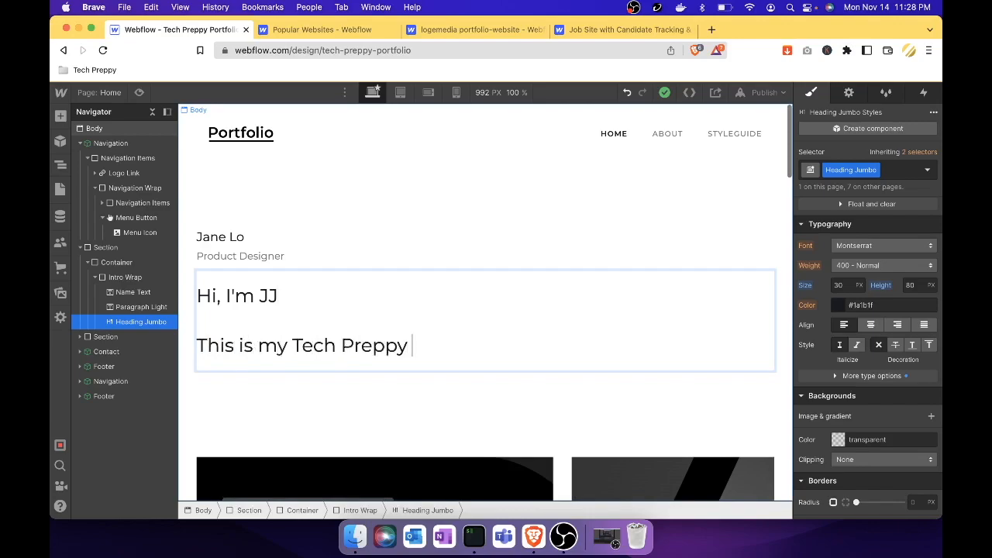
key(BackSpace)
key(BackSpace)
key(BackSpace)
key(BackSpace)
key(BackSpace)
key(BackSpace)
key(BackSpace)
key(BackSpace)
key(BackSpace)
key(BackSpace)
key(BackSpace)
key(BackSpace)
key(BackSpace)
key(BackSpace)
key(BackSpace)
text(Webflow Tot)
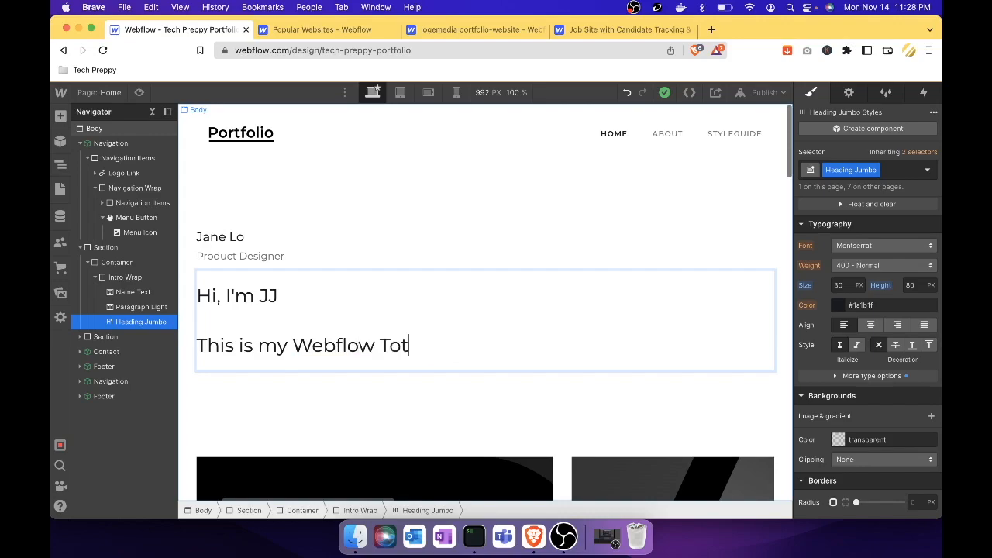
key(BackSpace)
key(BackSpace)
text(utorial)
click(352, 389)
click(352, 352)
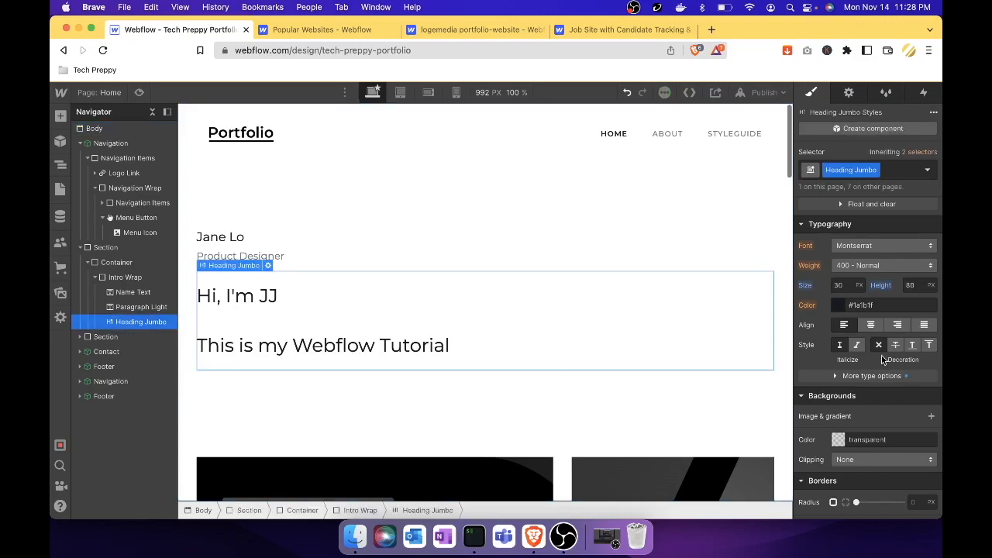
Set the Heading Jumbo element's top and bottom padding to 20 px each
scroll(855, 284, up, 8)
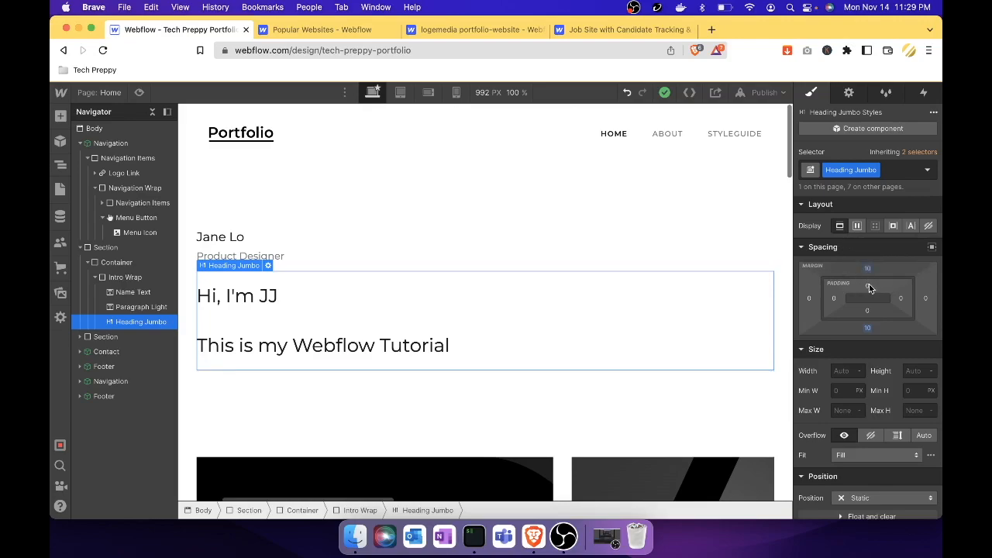
click(867, 289)
click(882, 326)
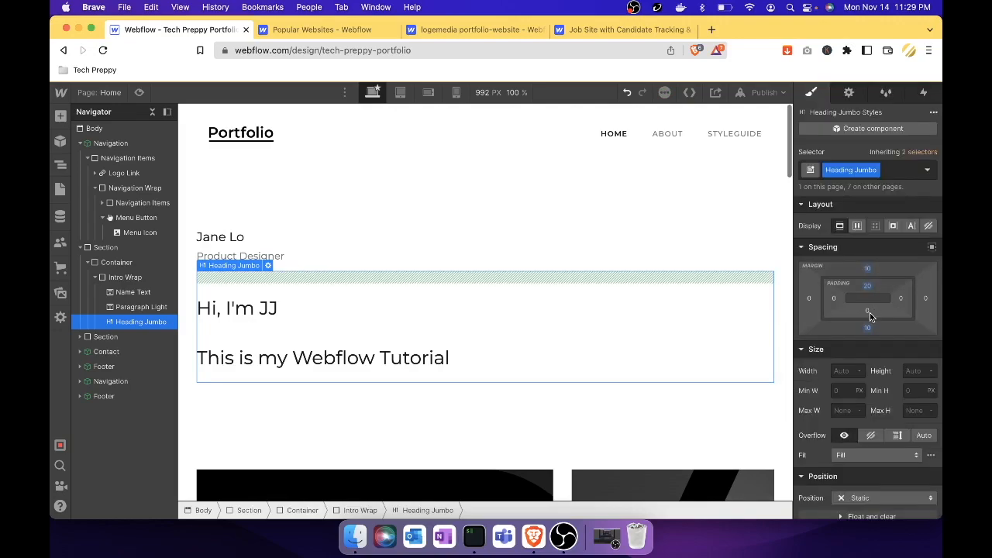
click(869, 311)
click(884, 352)
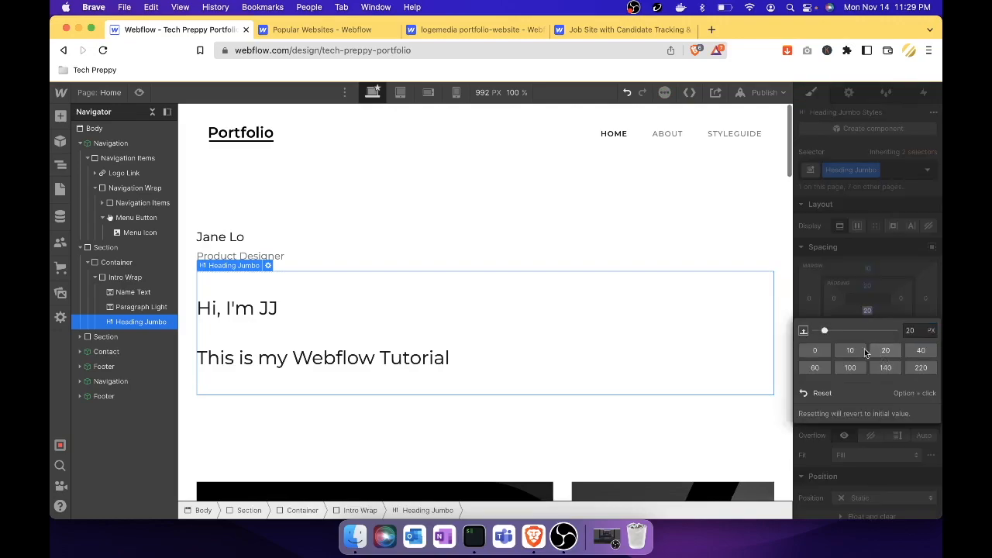
click(780, 314)
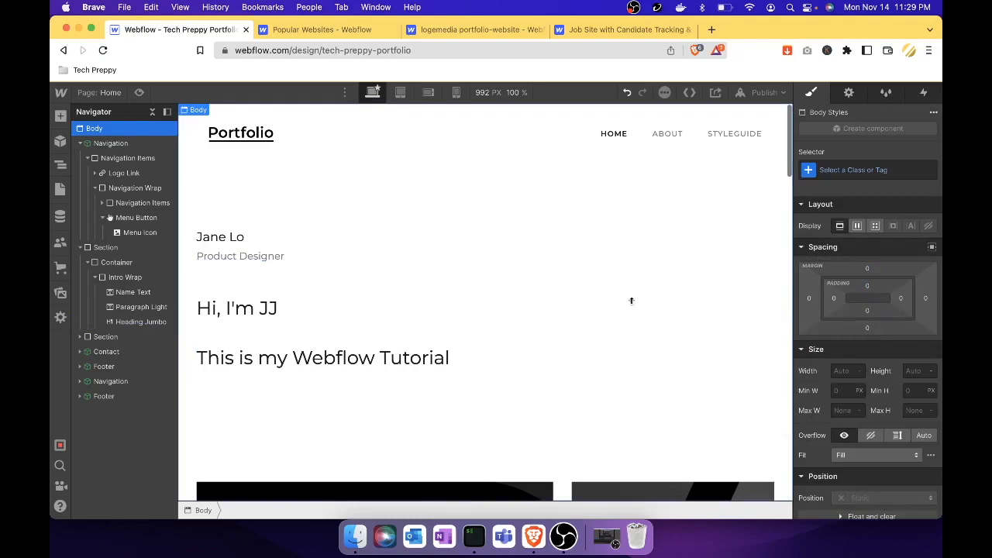
Set the Heading Jumbo element's font to Droid Sans
click(481, 338)
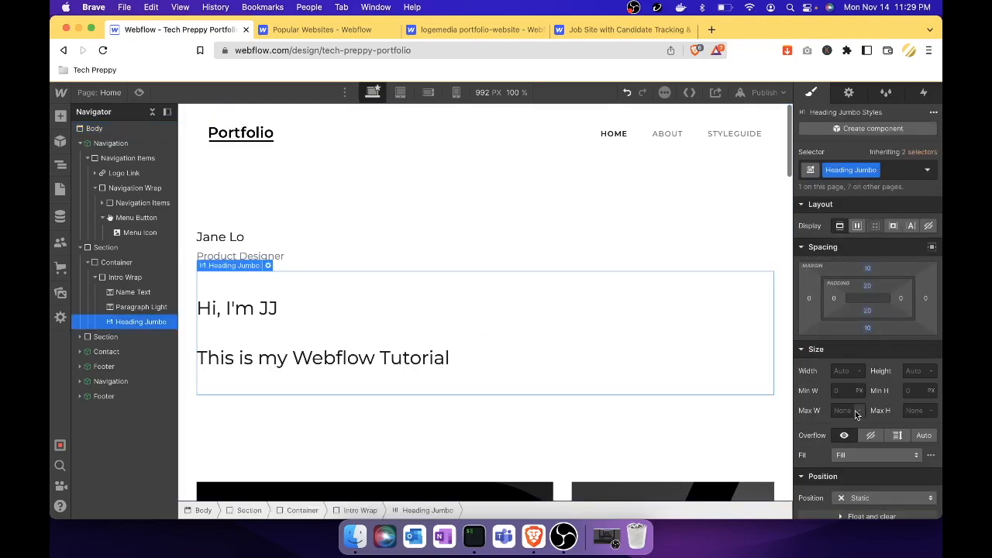
scroll(856, 415, down, 3)
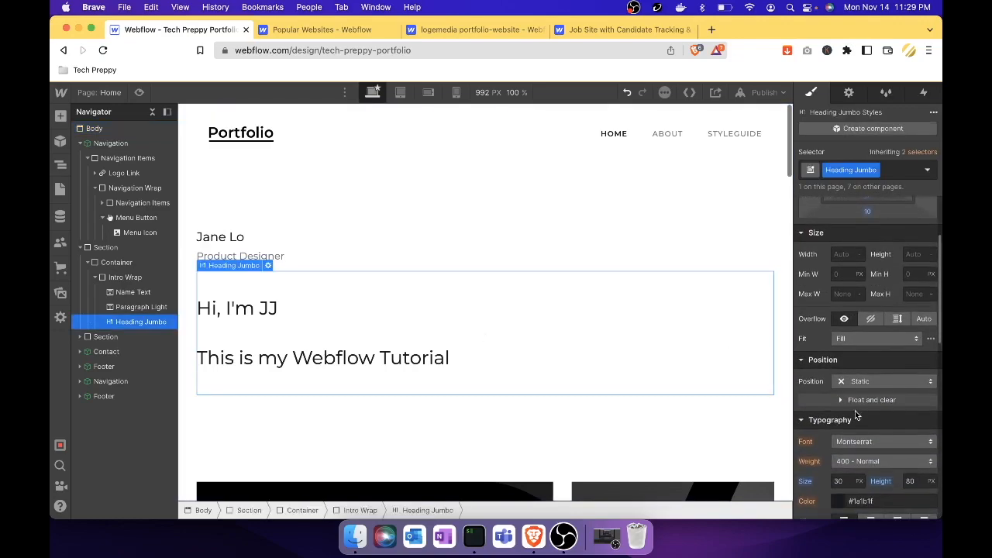
scroll(856, 414, down, 2)
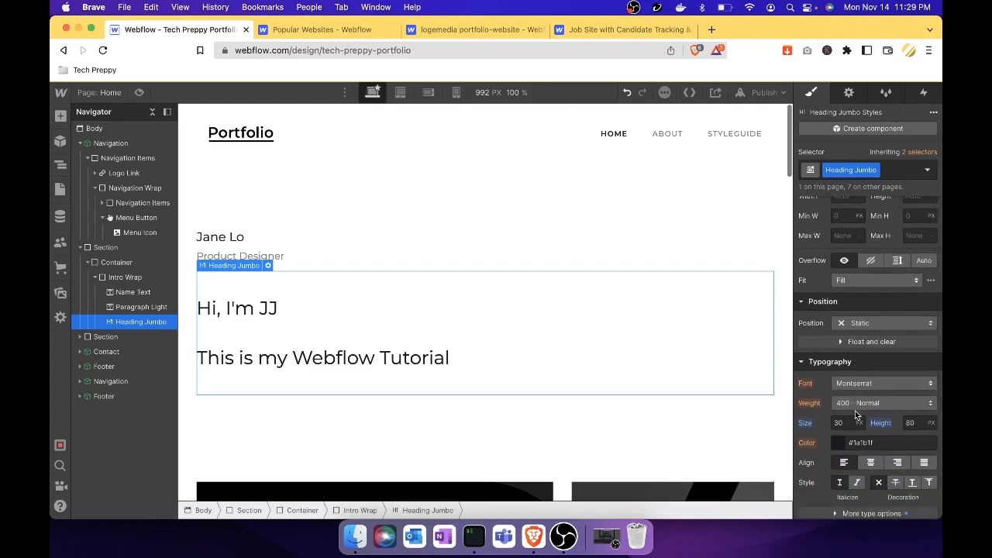
scroll(855, 415, down, 1)
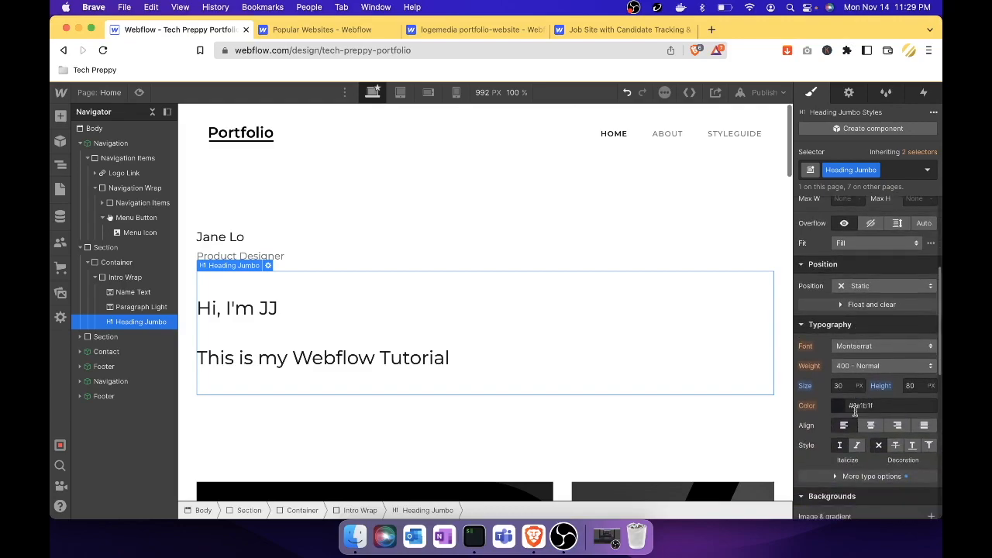
click(888, 345)
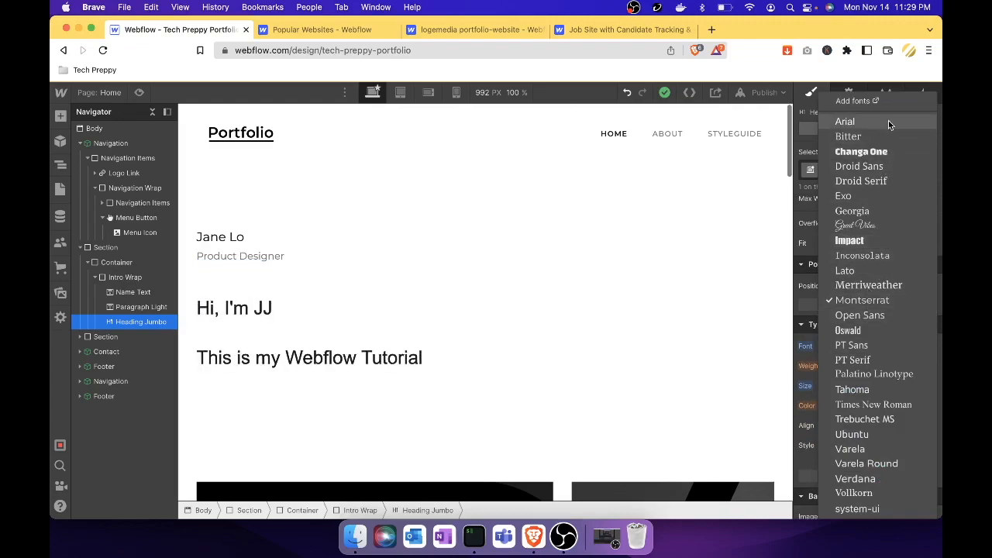
click(881, 163)
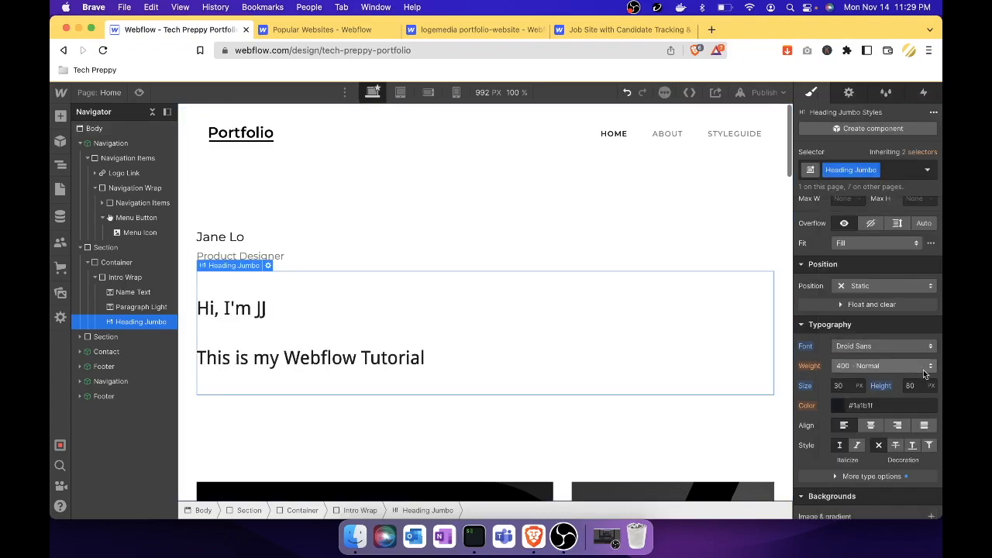
Try centre alignment on the Heading Jumbo text and return it to left alignment
scroll(923, 369, down, 2)
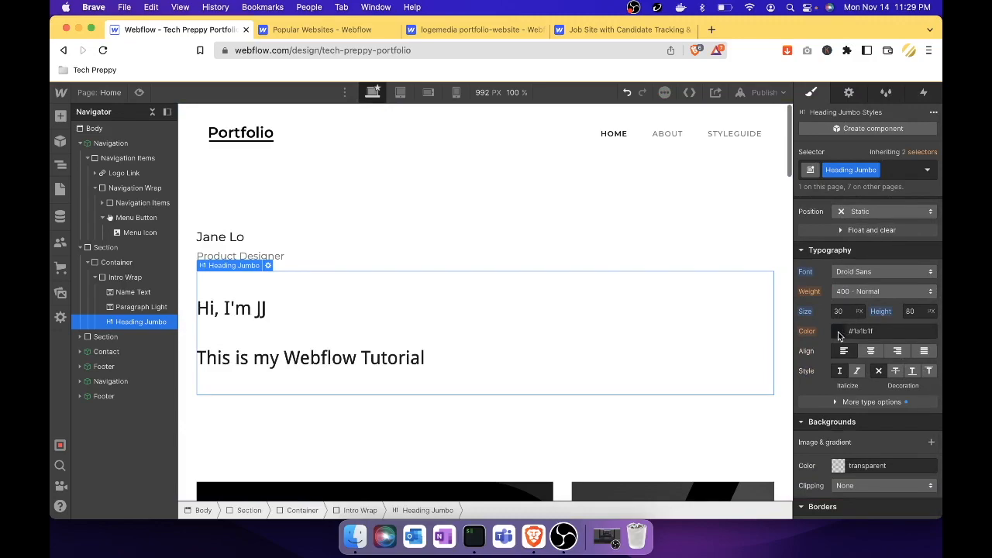
click(870, 351)
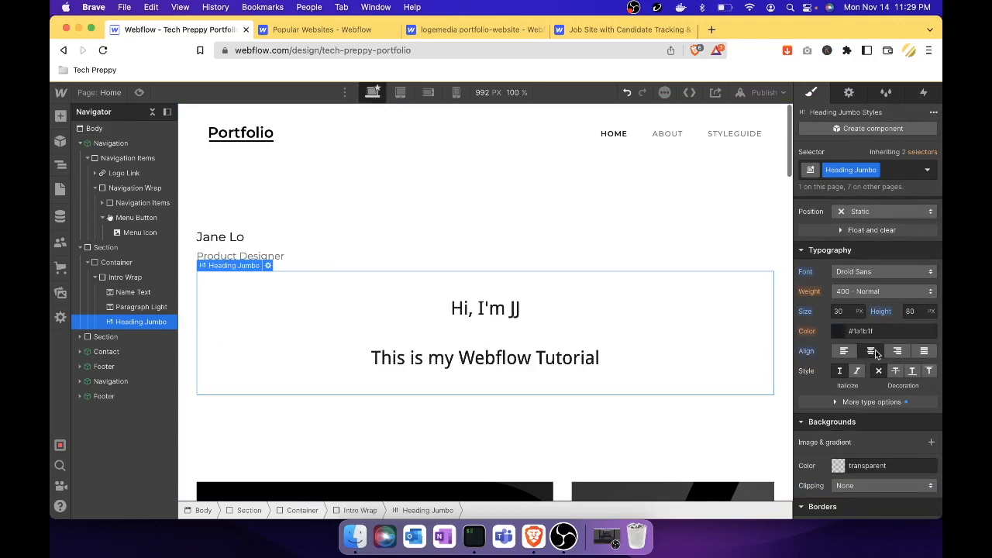
click(845, 352)
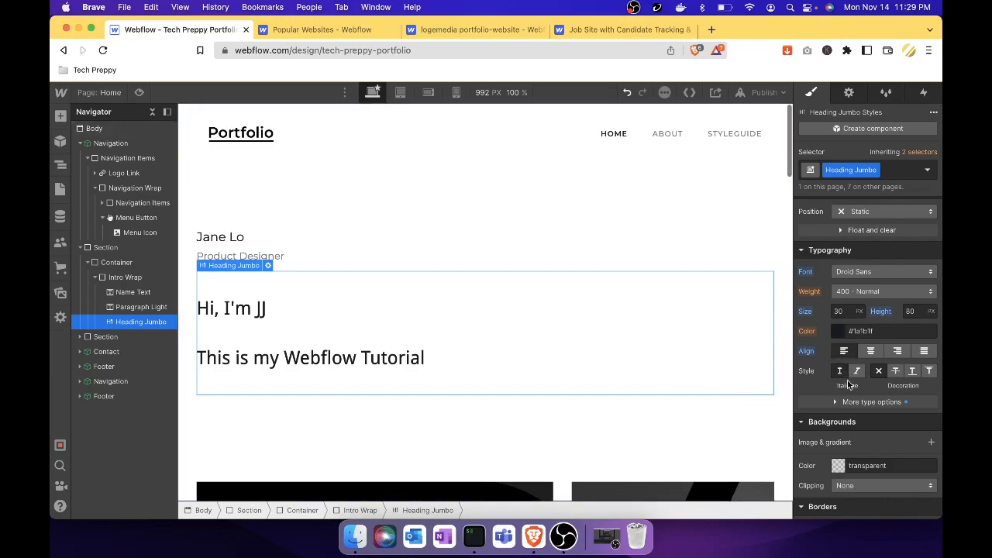
Try the pink background colour #df8c8c on the Heading Jumbo element and reset its background to transparent
scroll(848, 384, down, 5)
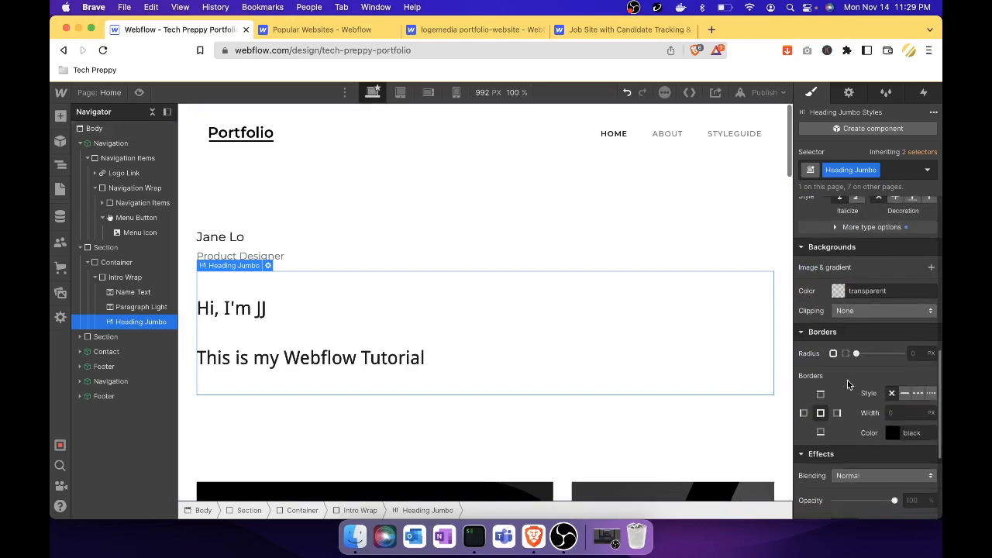
click(840, 292)
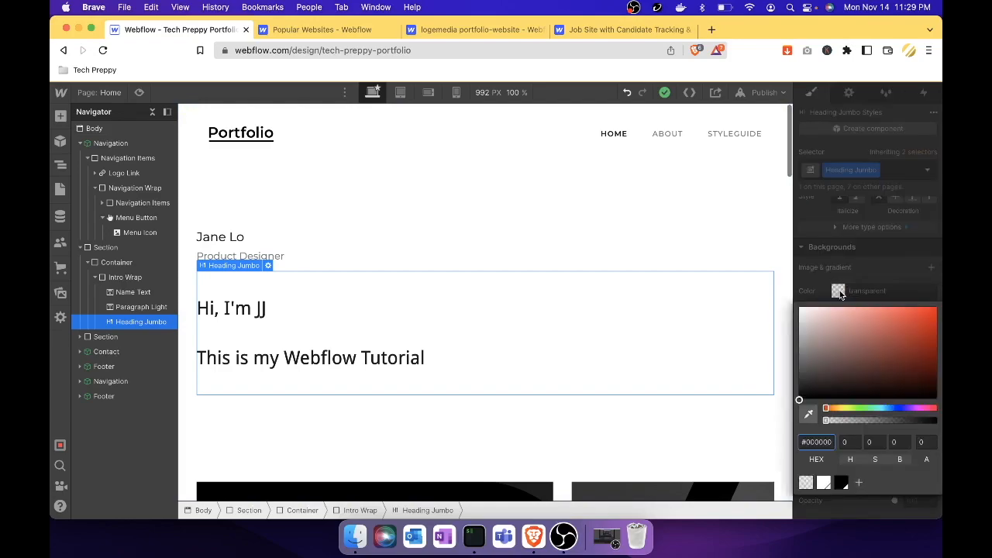
click(887, 277)
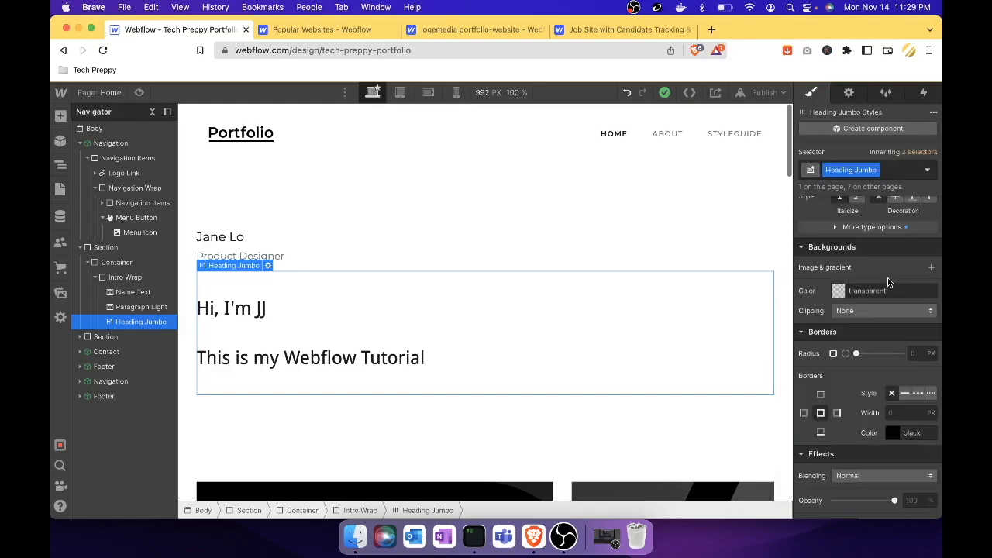
click(841, 292)
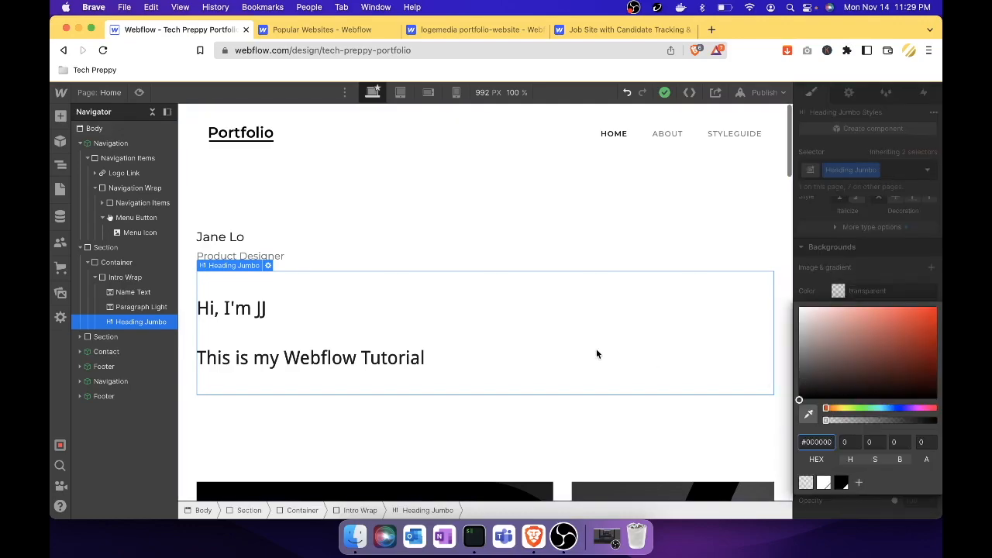
click(905, 368)
drag(906, 367, 850, 318)
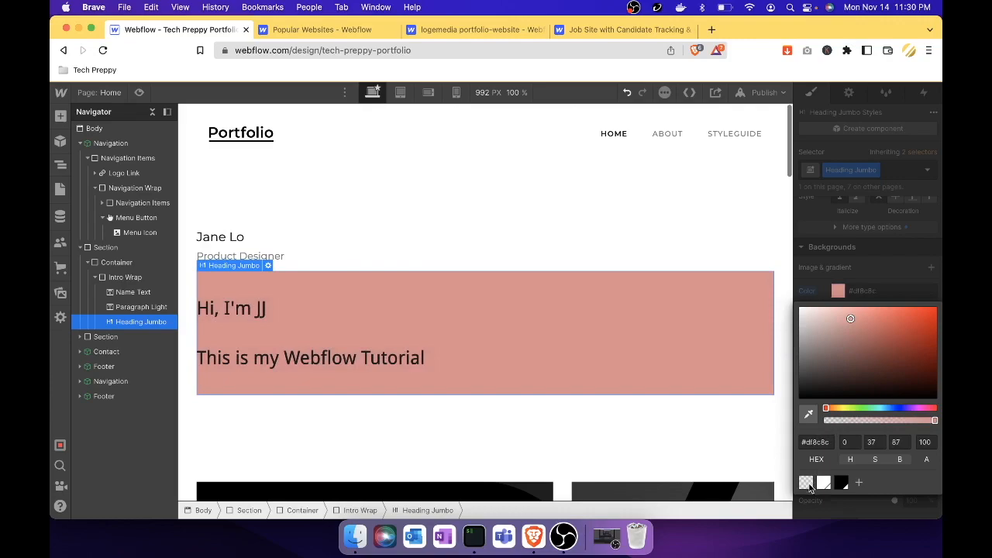
click(806, 483)
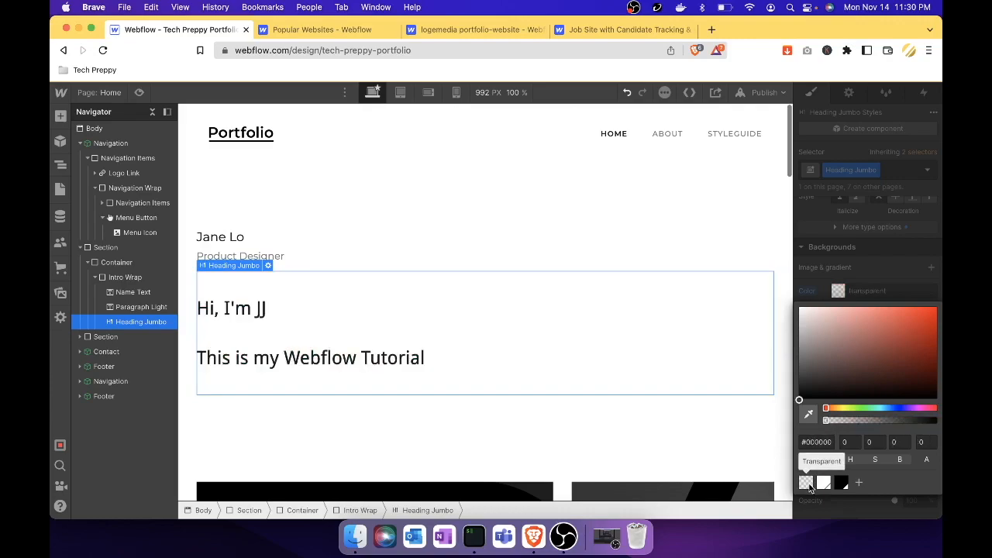
click(887, 291)
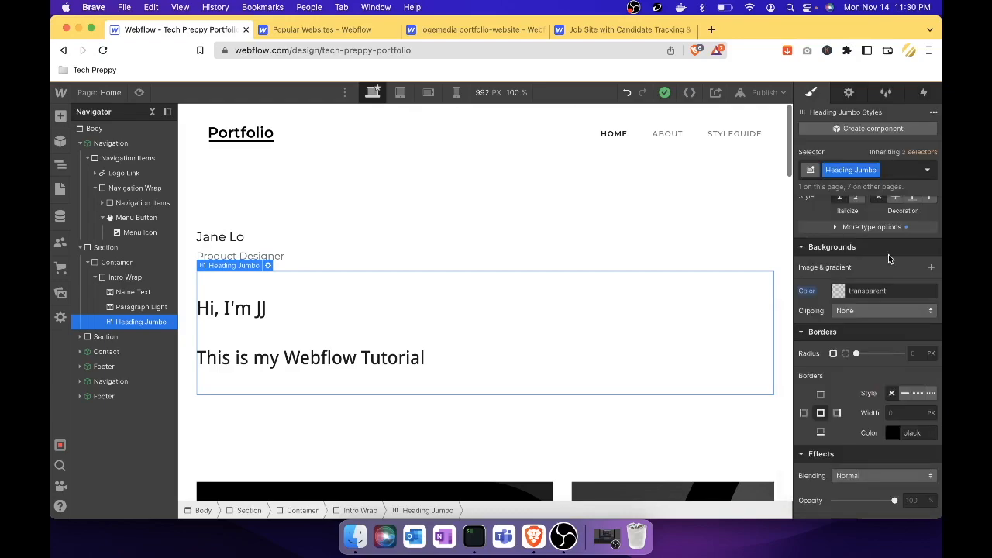
Add a background image layer to the Heading Jumbo element and turn it into a linear gradient angled at 196 degrees
scroll(887, 295, up, 2)
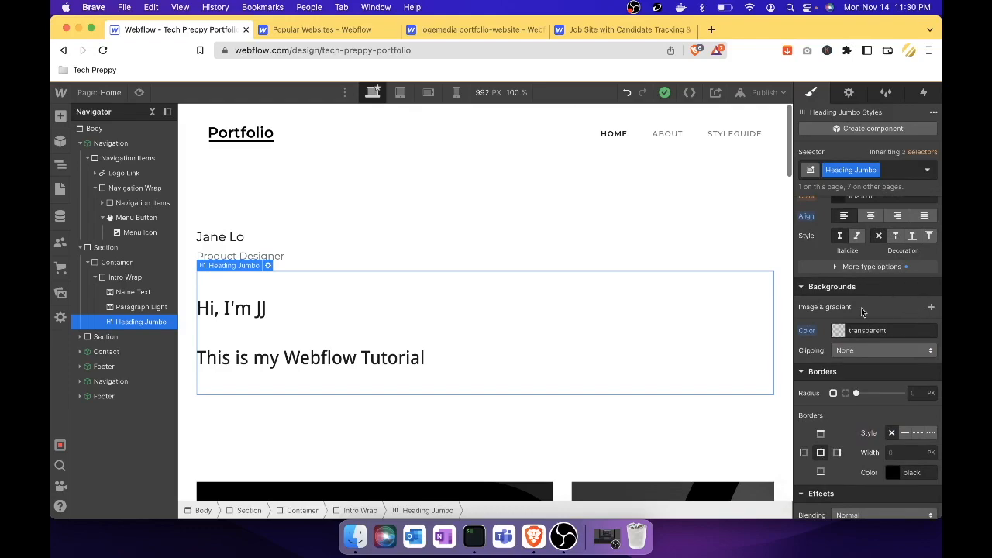
click(932, 307)
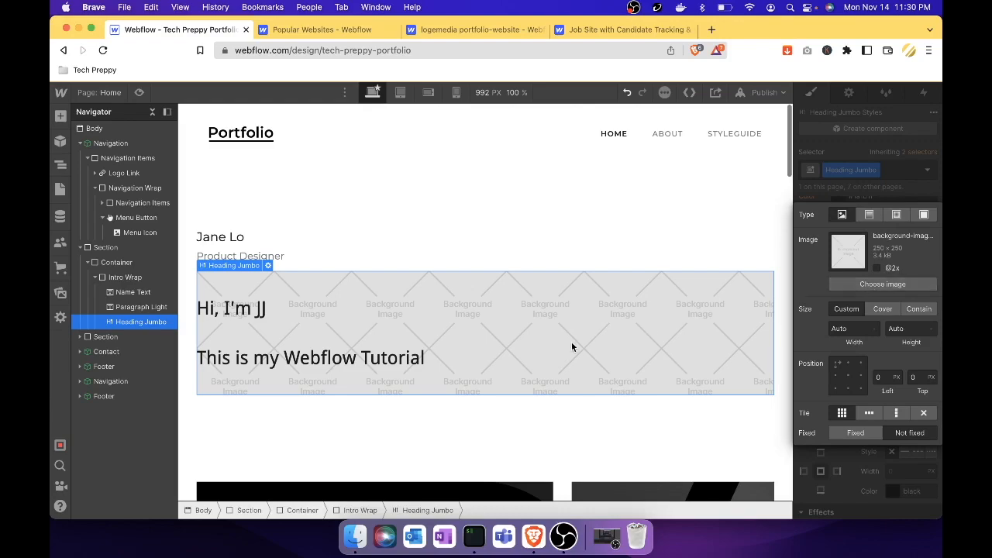
click(869, 214)
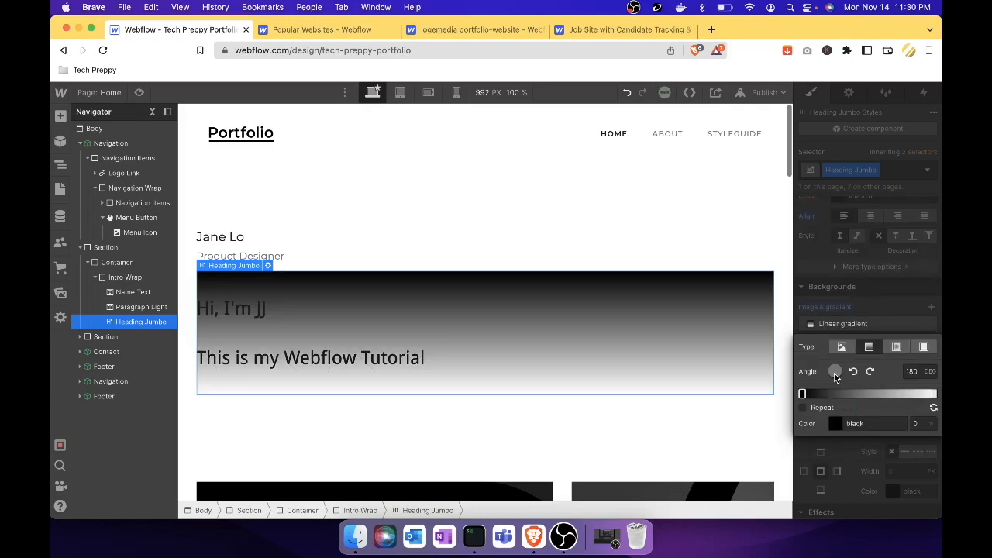
mouse_move(835, 377)
mouse_down()
mouse_move(846, 365)
mouse_move(846, 381)
mouse_move(831, 383)
mouse_move(803, 367)
mouse_move(801, 390)
mouse_move(840, 407)
mouse_move(839, 376)
mouse_move(824, 372)
mouse_move(833, 379)
mouse_move(842, 366)
mouse_move(828, 369)
mouse_move(846, 375)
mouse_move(835, 377)
mouse_up()
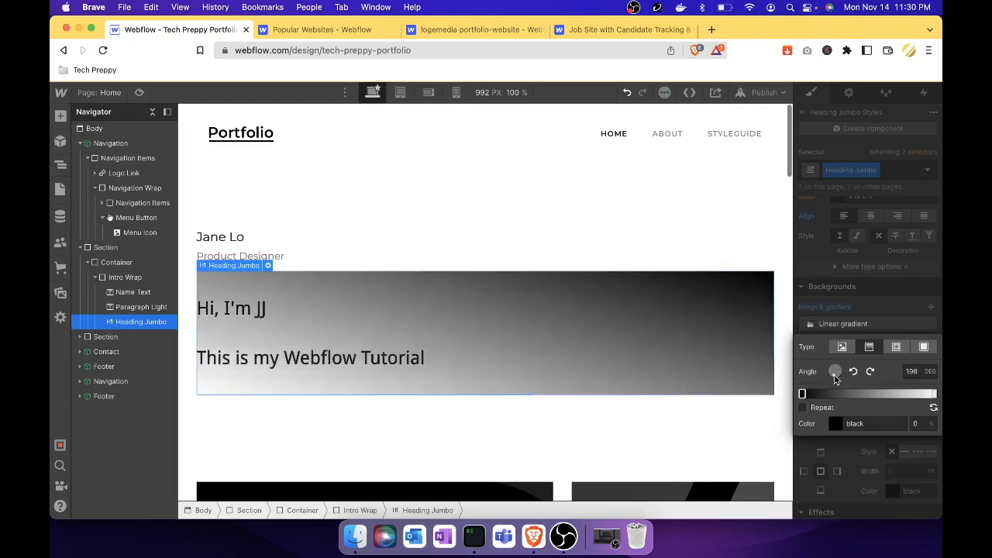
Try the radial gradient, solid colour and linear gradient types on the heading's background layer, and delete the layer
click(896, 347)
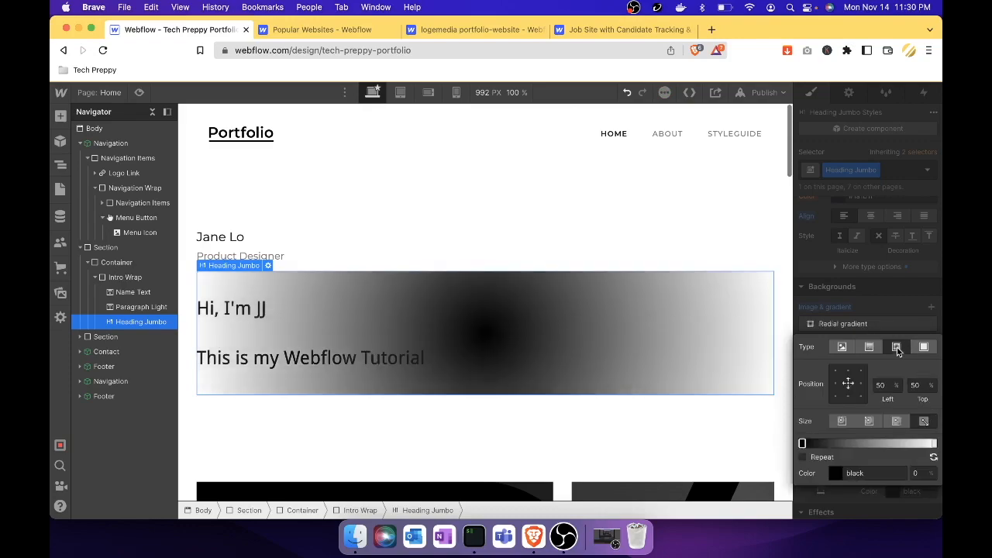
click(923, 348)
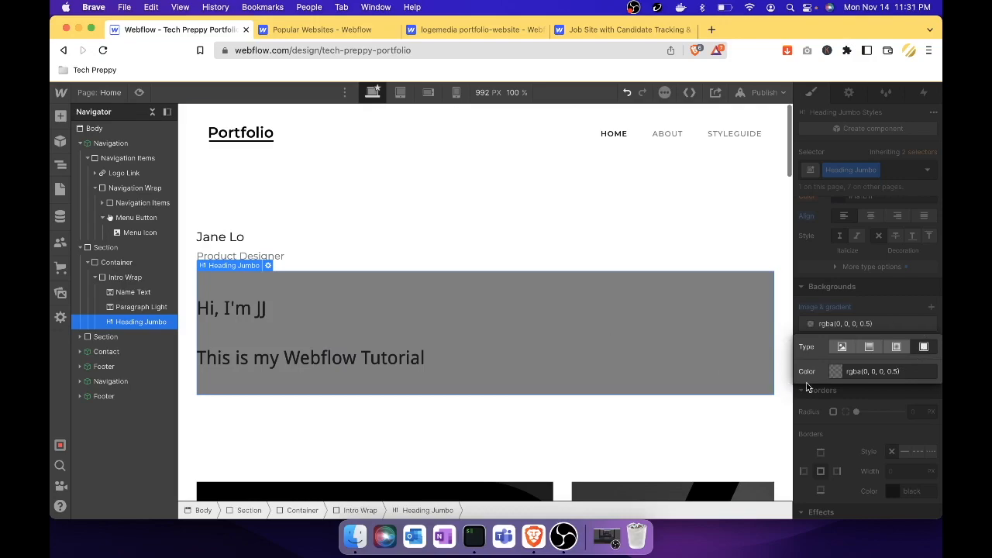
click(869, 349)
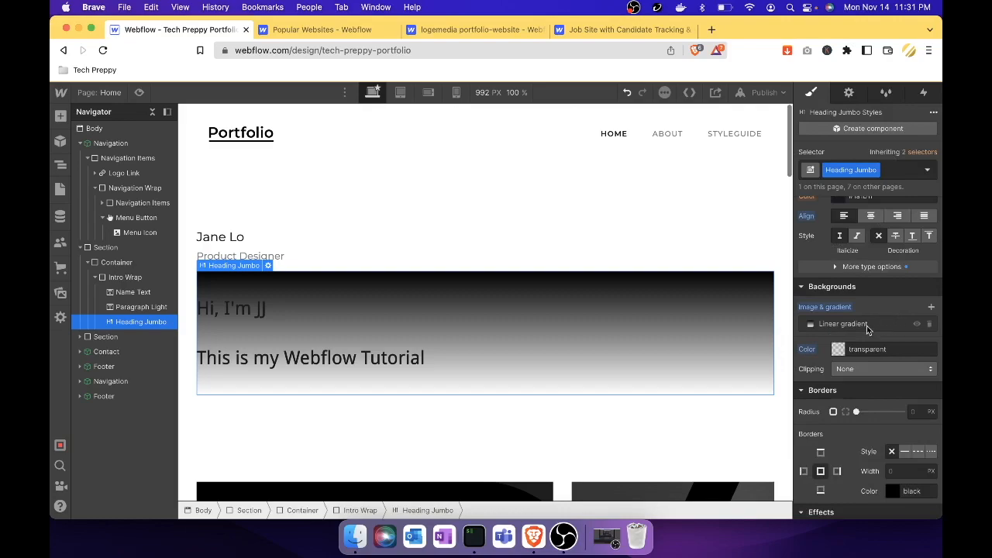
click(929, 324)
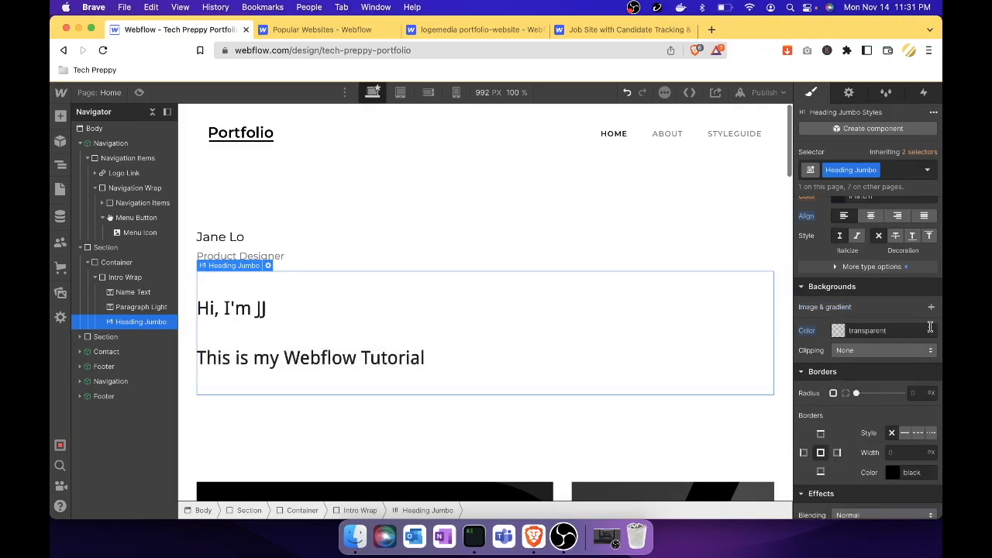
Review the border, effects and cursor style options available for the Heading Jumbo element
scroll(849, 412, down, 2)
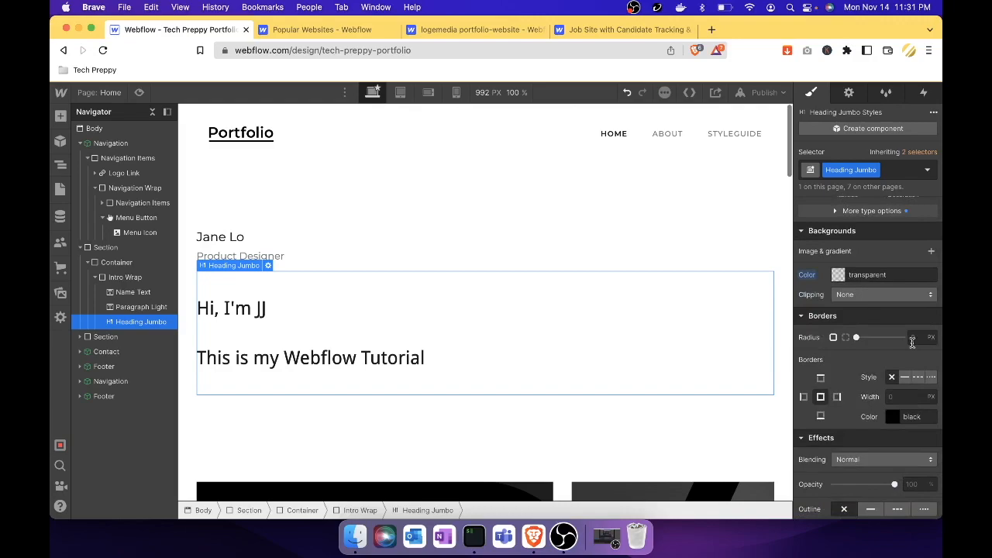
scroll(872, 392, down, 5)
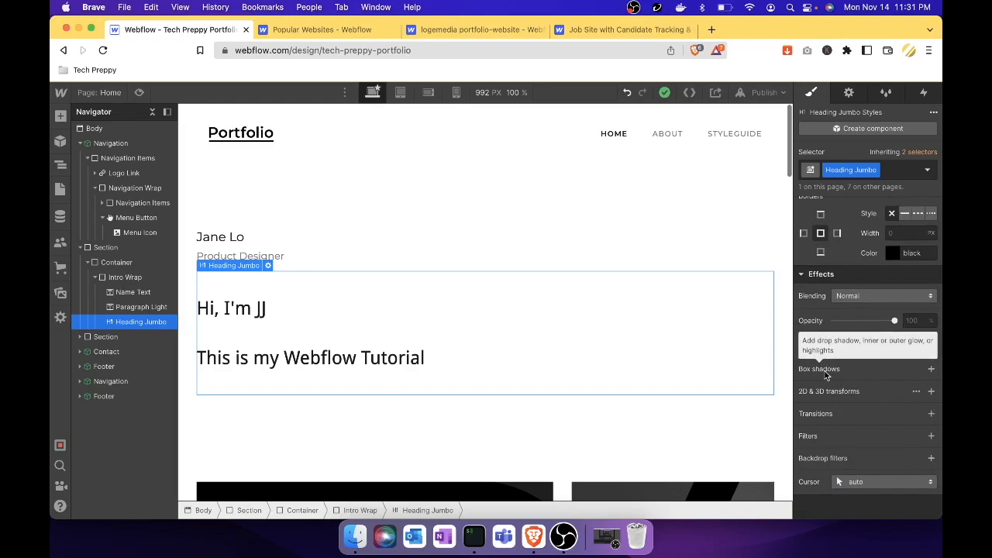
scroll(843, 446, down, 1)
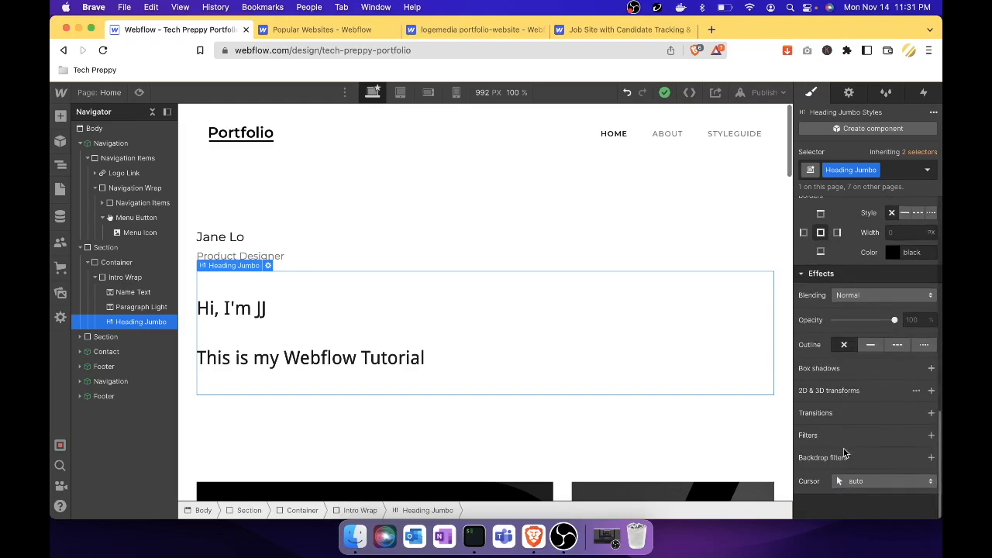
click(878, 480)
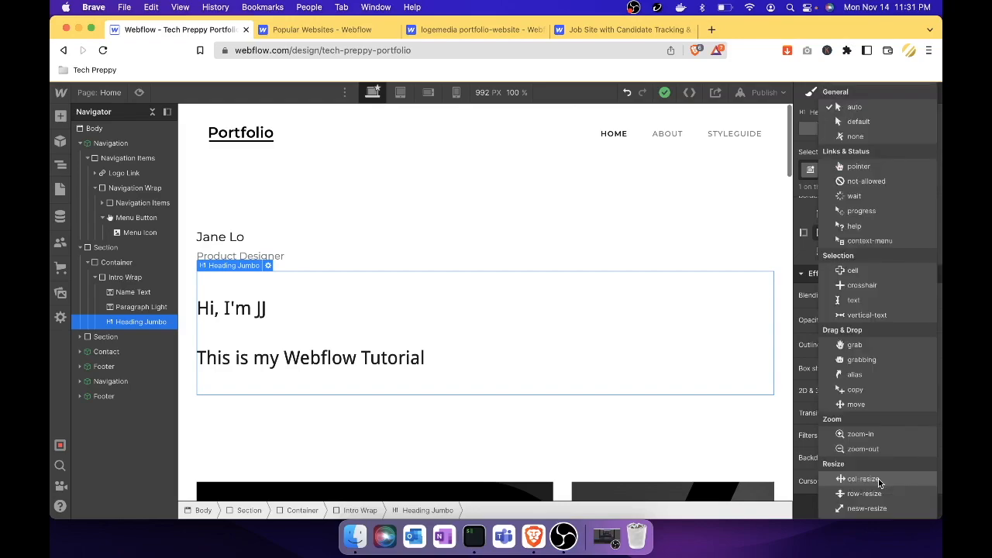
scroll(906, 314, down, 3)
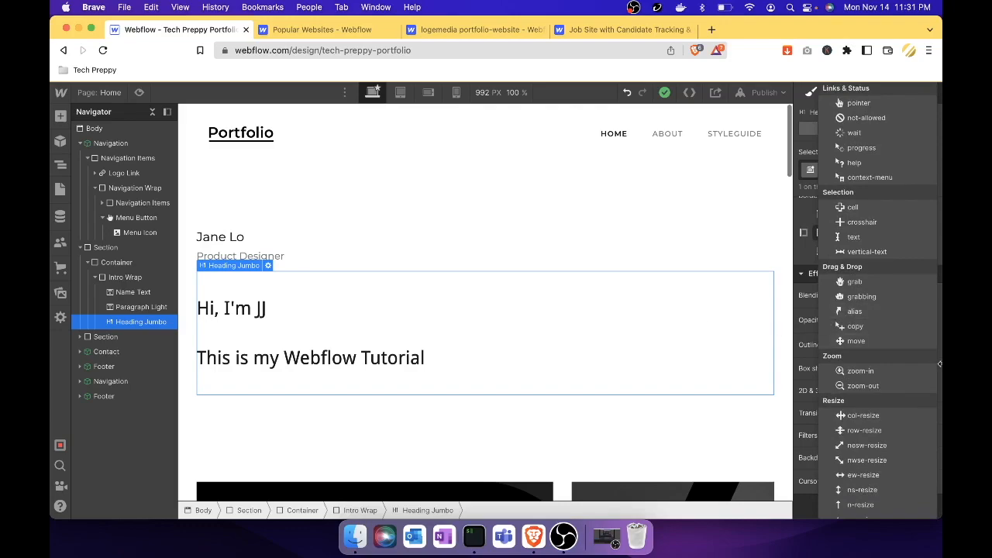
click(799, 381)
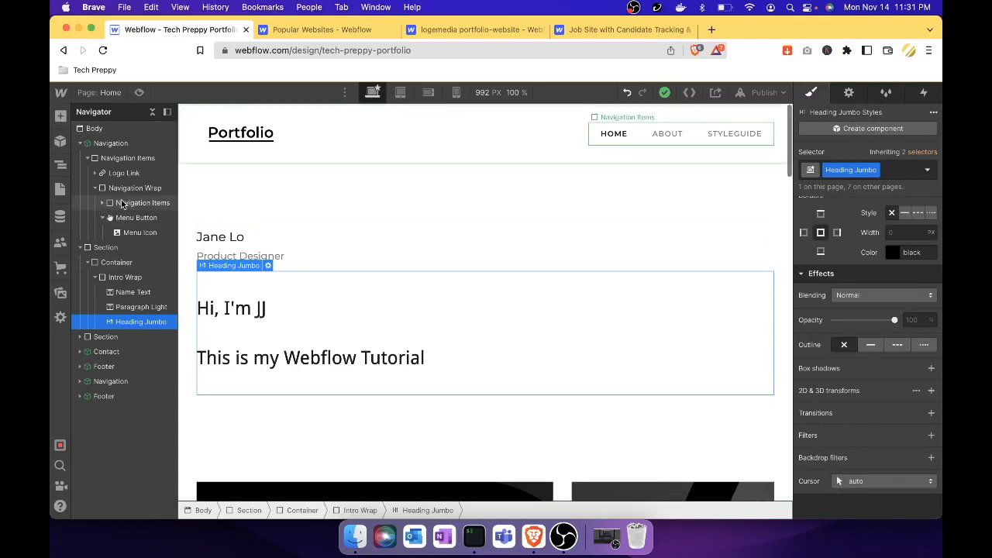
Inspect the style settings of the Navigation Wrap, the intro Section and the first Work Image in turn
click(121, 203)
click(125, 188)
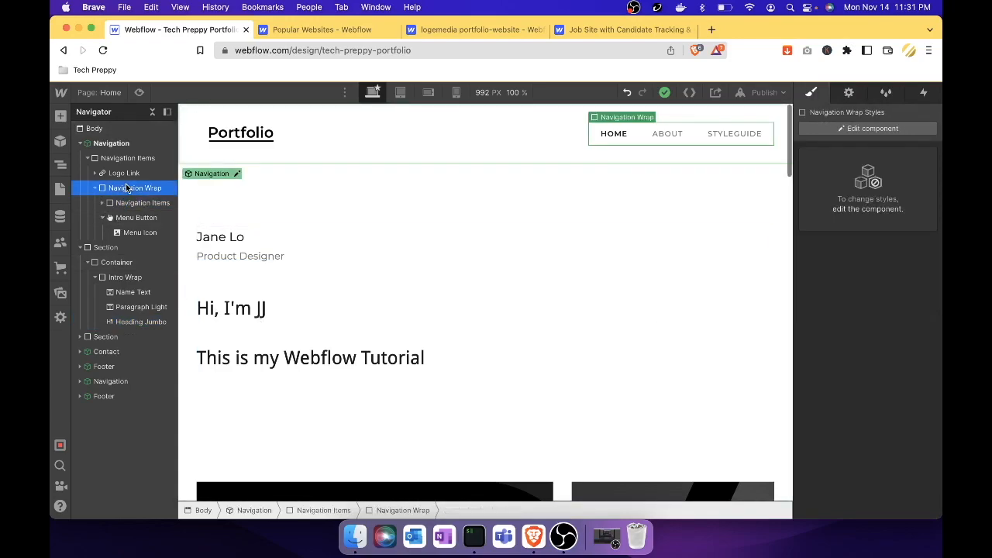
click(106, 247)
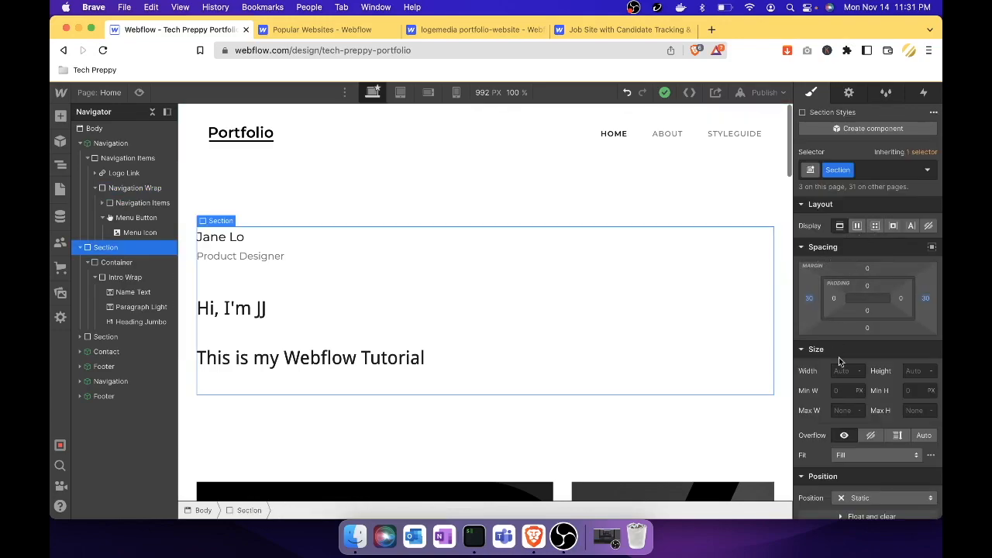
scroll(841, 363, down, 4)
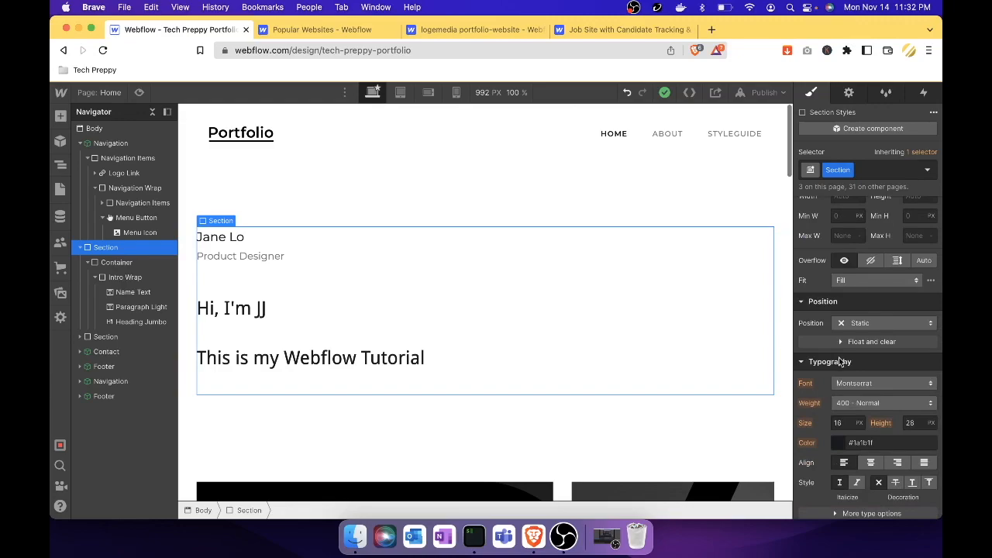
scroll(508, 391, down, 5)
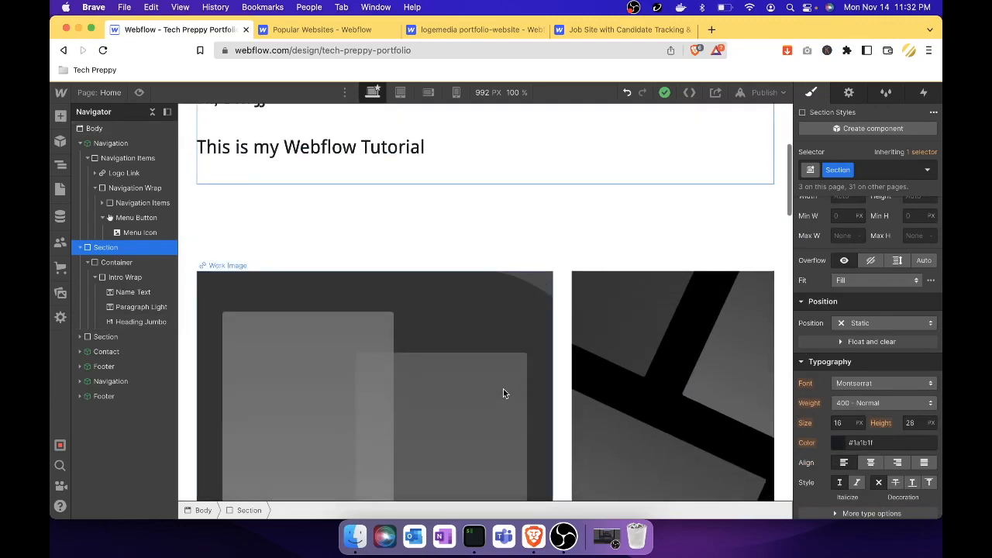
click(502, 393)
scroll(503, 393, up, 5)
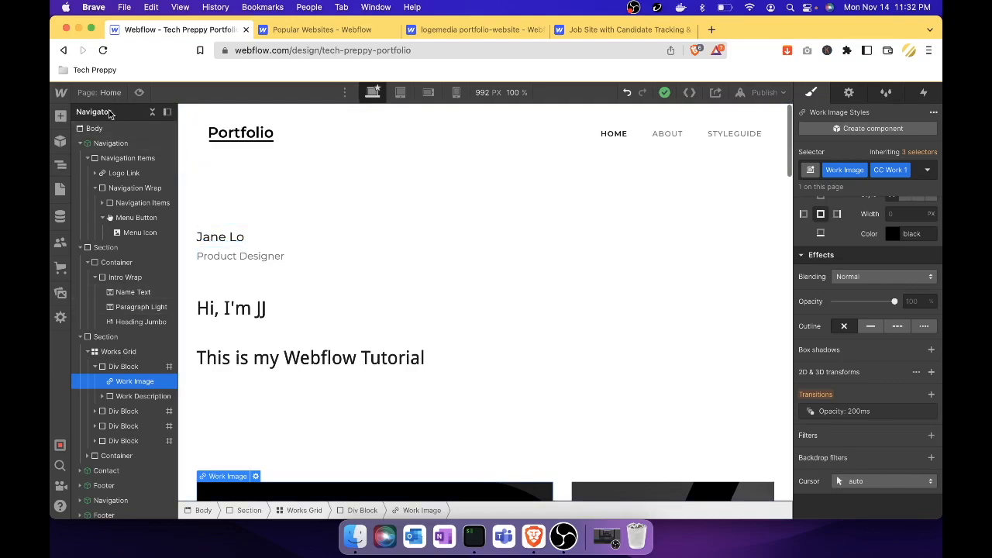
Delete the Heading Jumbo element and add a two-column Columns element above the name text in the Intro Wrap
click(269, 316)
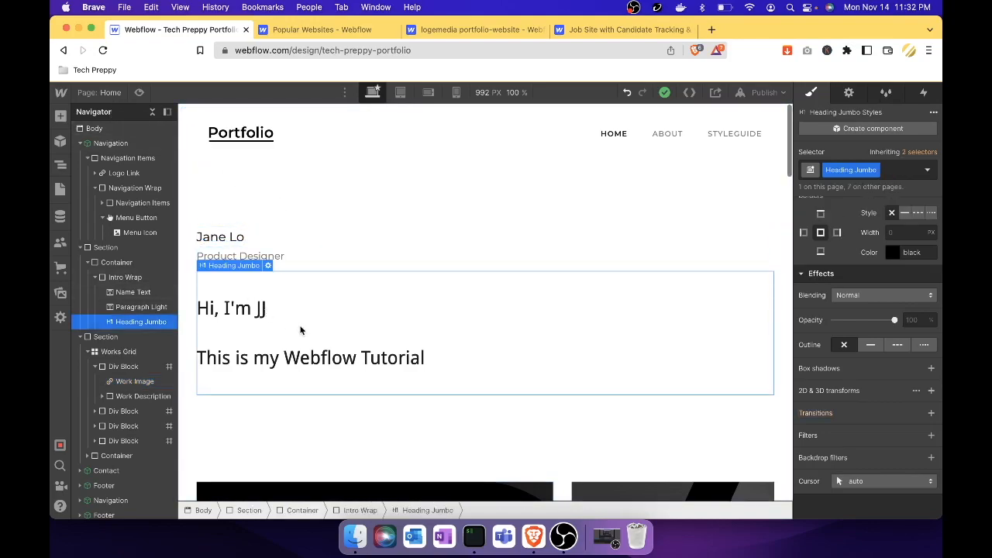
key(BackSpace)
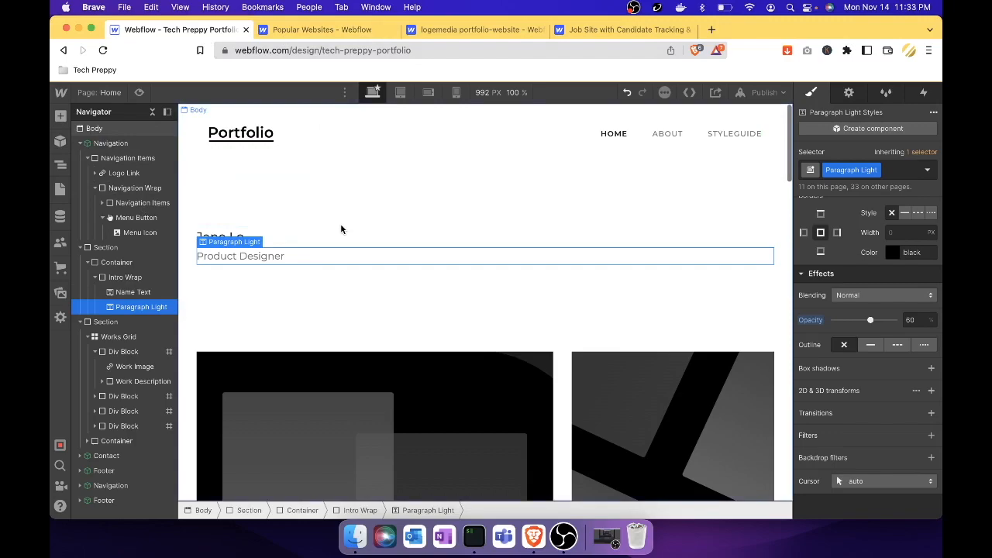
click(60, 116)
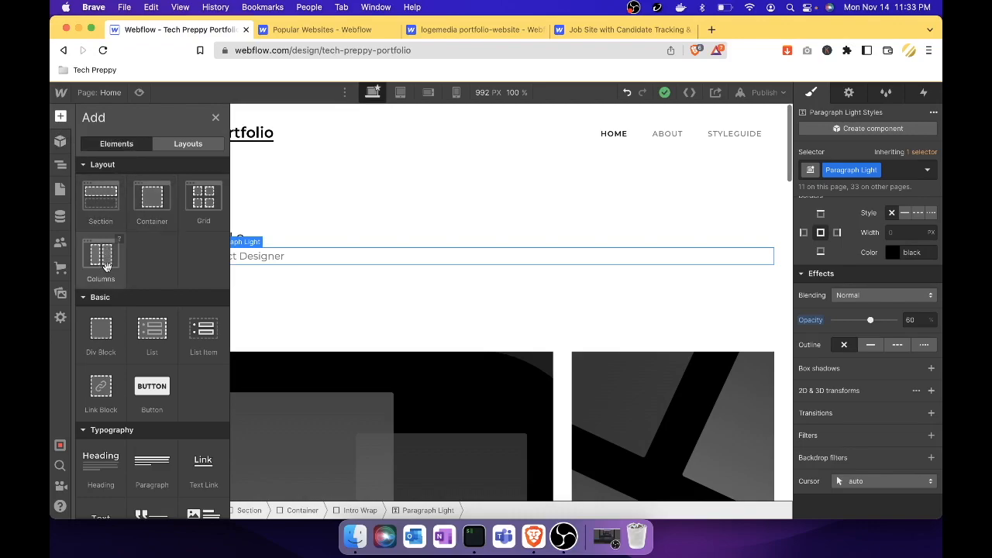
drag(106, 266, 390, 229)
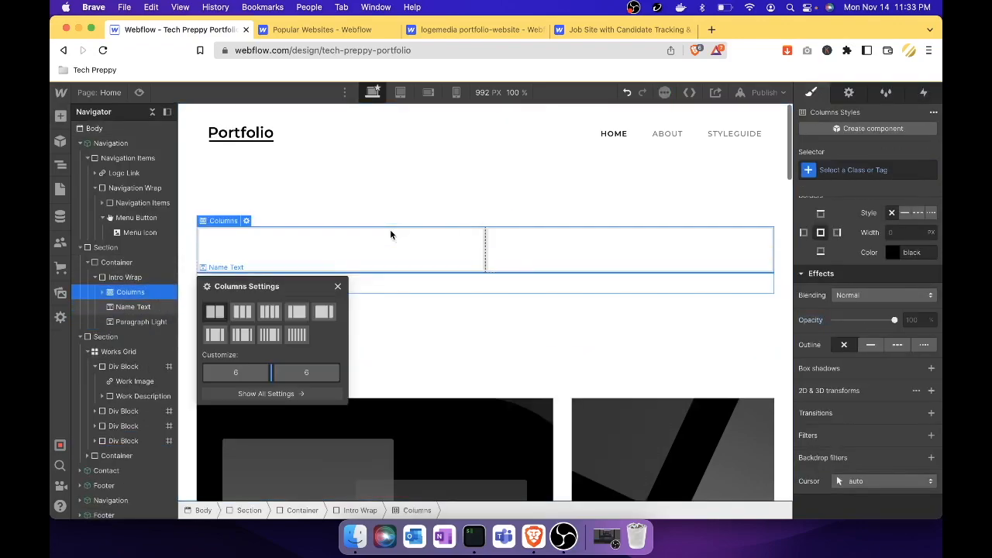
Delete the Name Text and the Product Designer Paragraph Light text beneath the columns
click(454, 251)
click(281, 301)
click(291, 286)
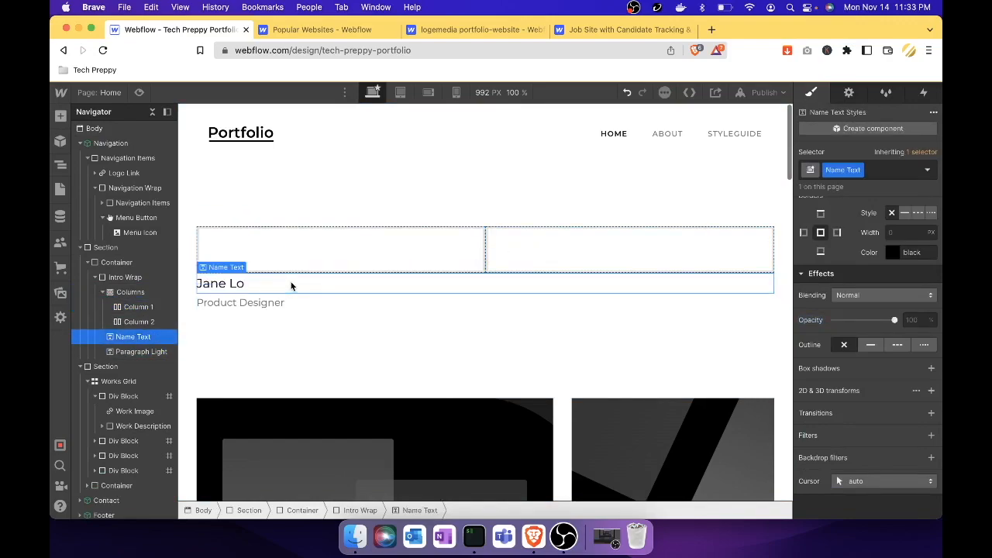
key(Delete)
key(Delete)
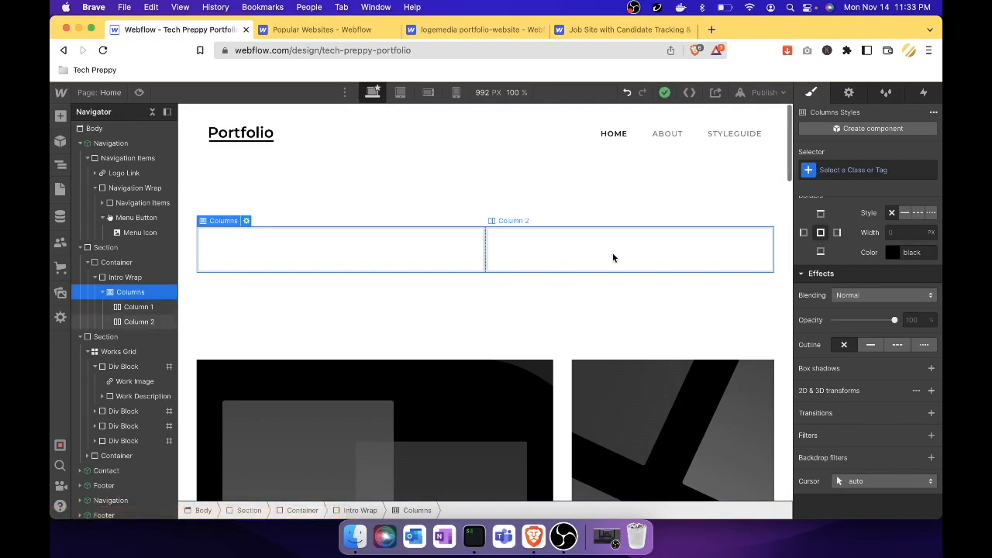
Place a Div Block inside each of the two columns in the Intro Wrap
click(232, 243)
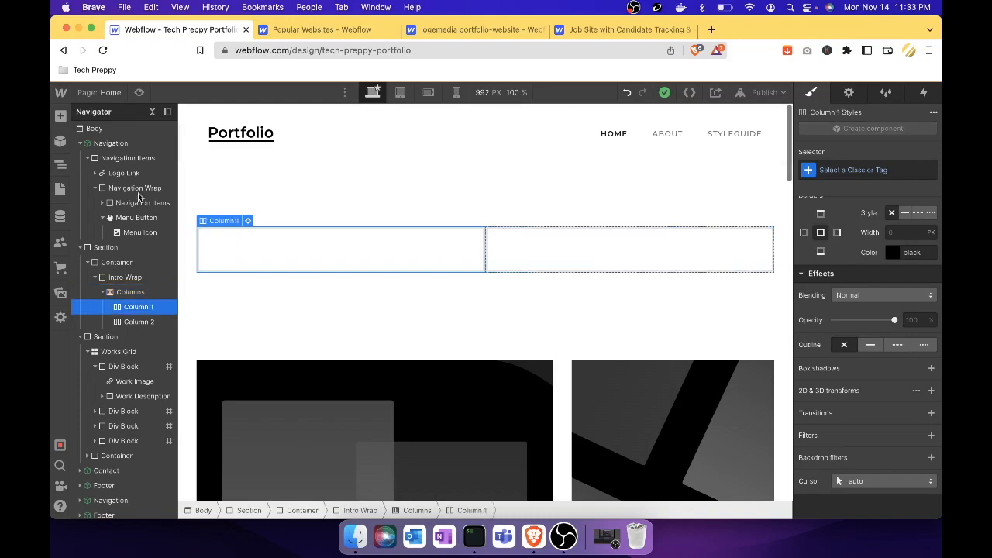
click(62, 167)
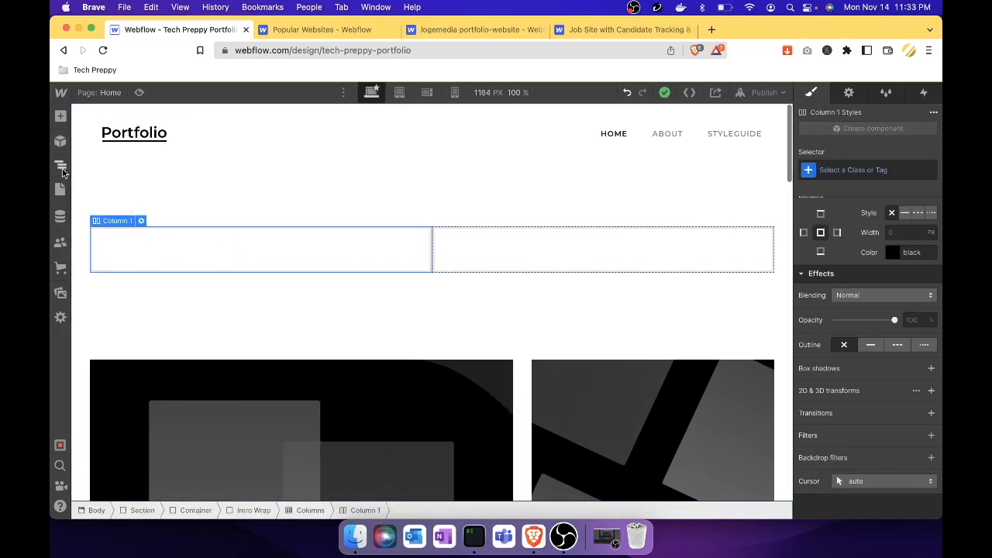
click(61, 168)
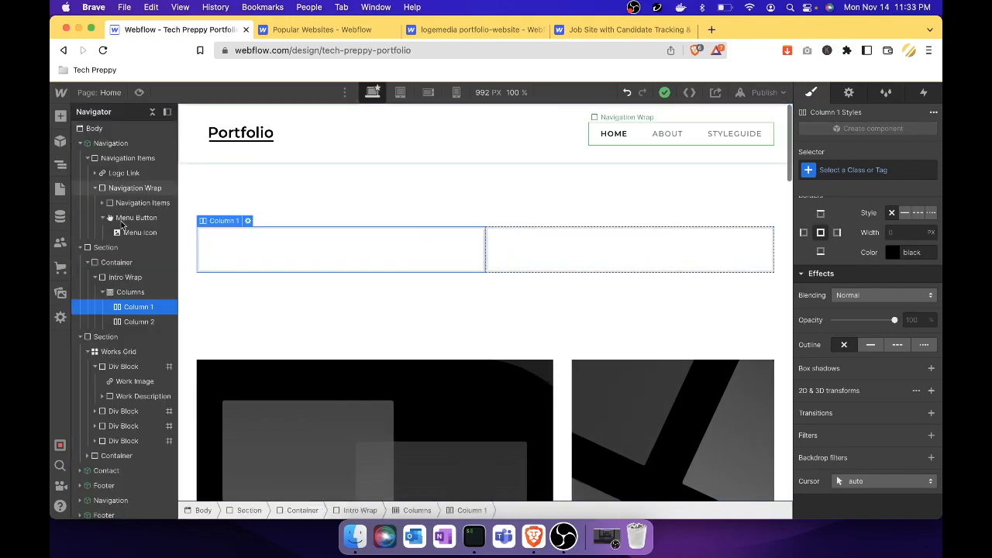
click(140, 289)
click(138, 303)
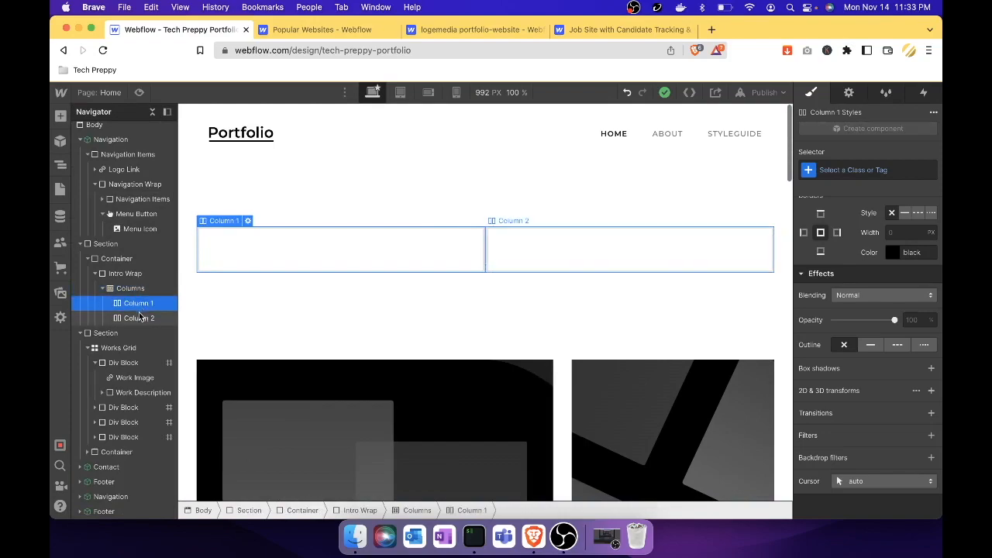
click(139, 318)
click(142, 306)
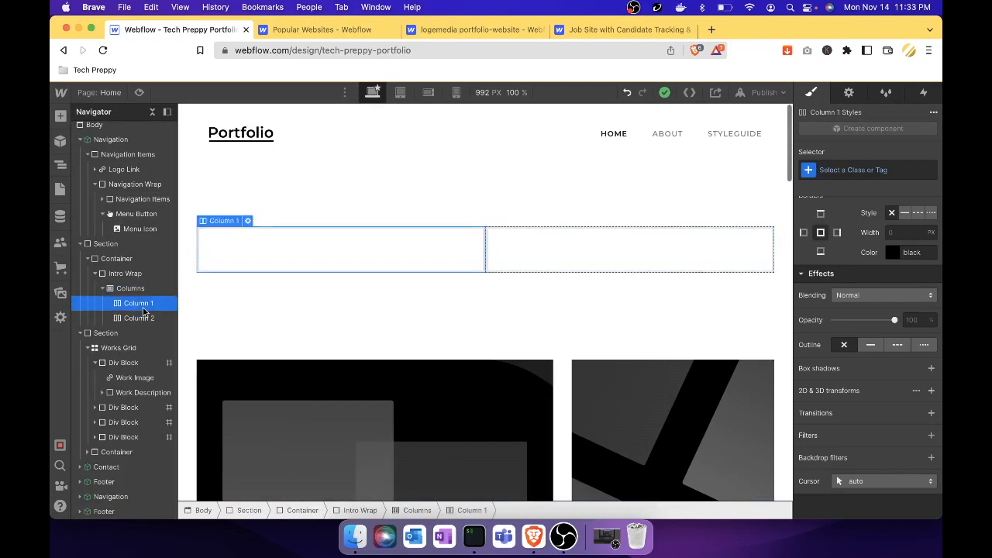
click(63, 121)
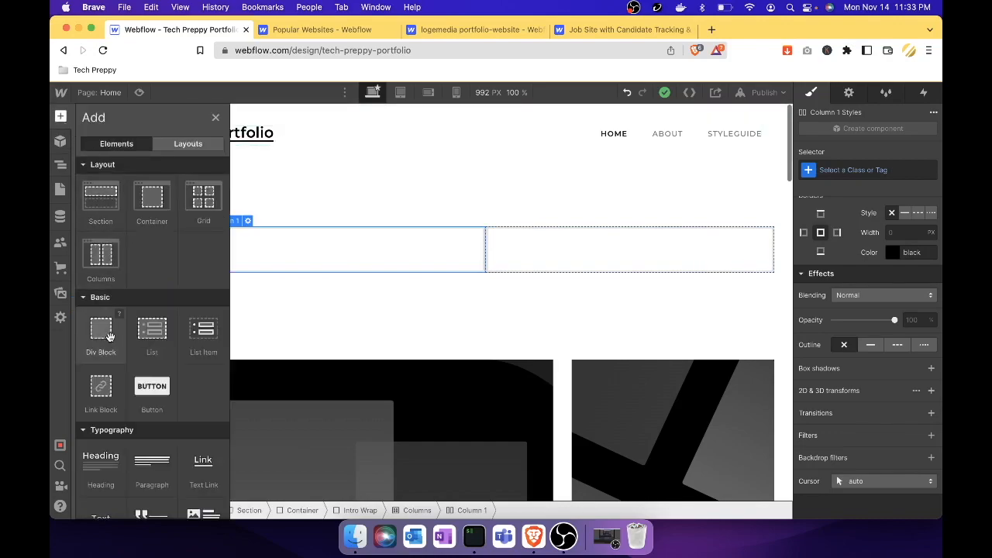
drag(107, 341, 291, 240)
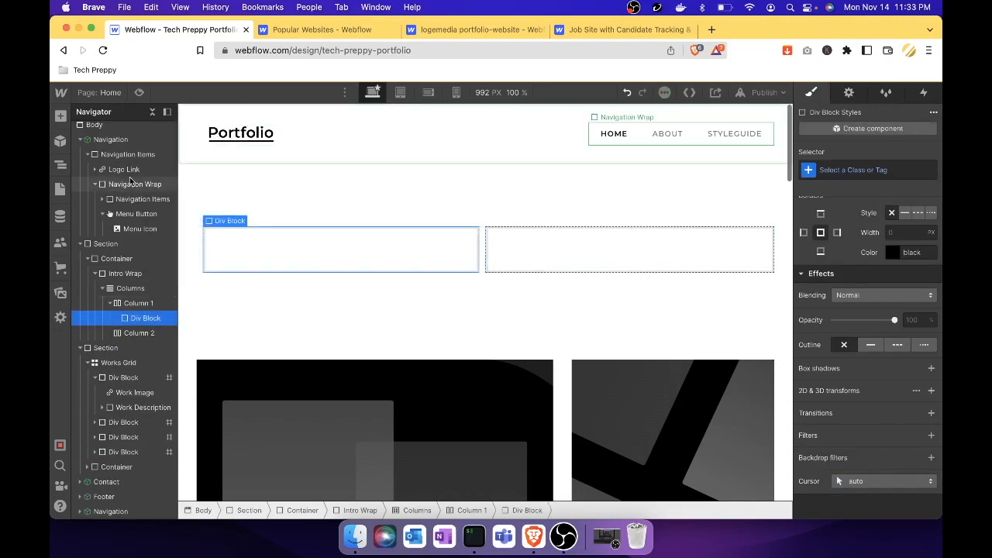
click(62, 118)
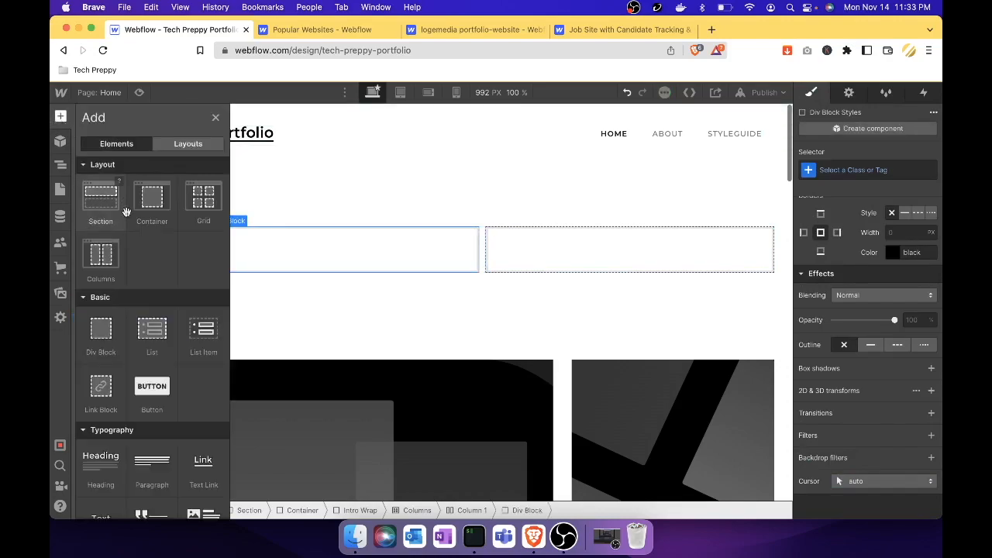
drag(101, 339, 611, 239)
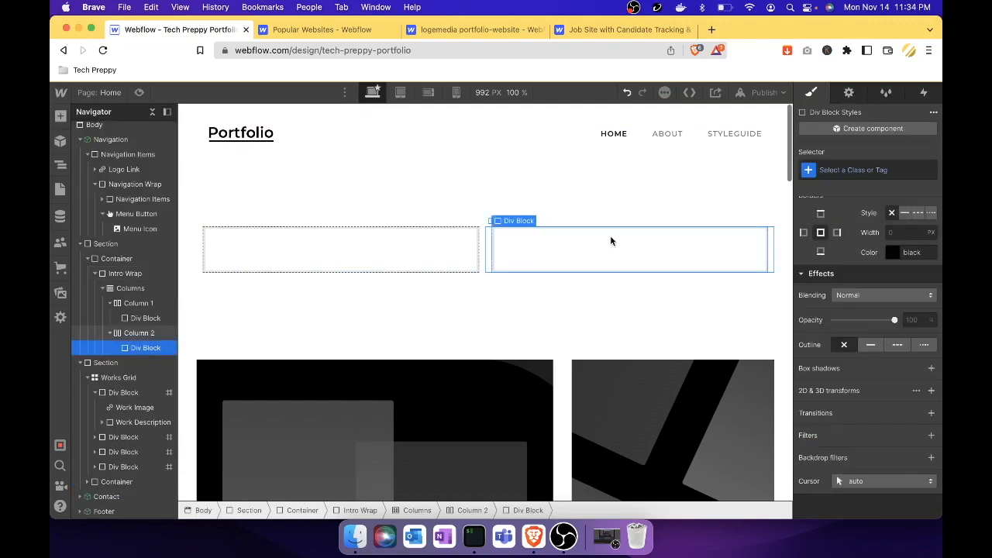
click(510, 289)
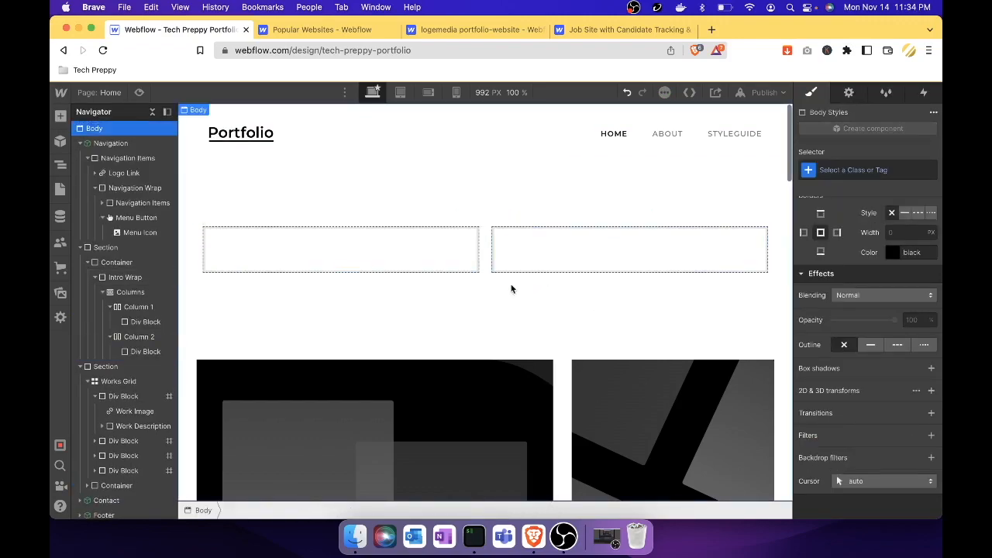
Add an H1 Heading element inside the Div Block of the first column
click(477, 257)
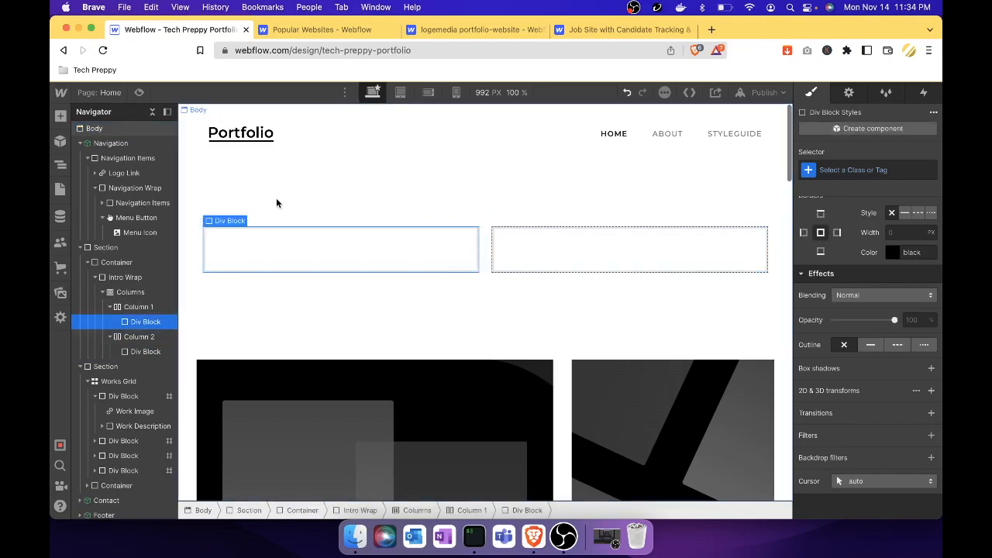
click(62, 121)
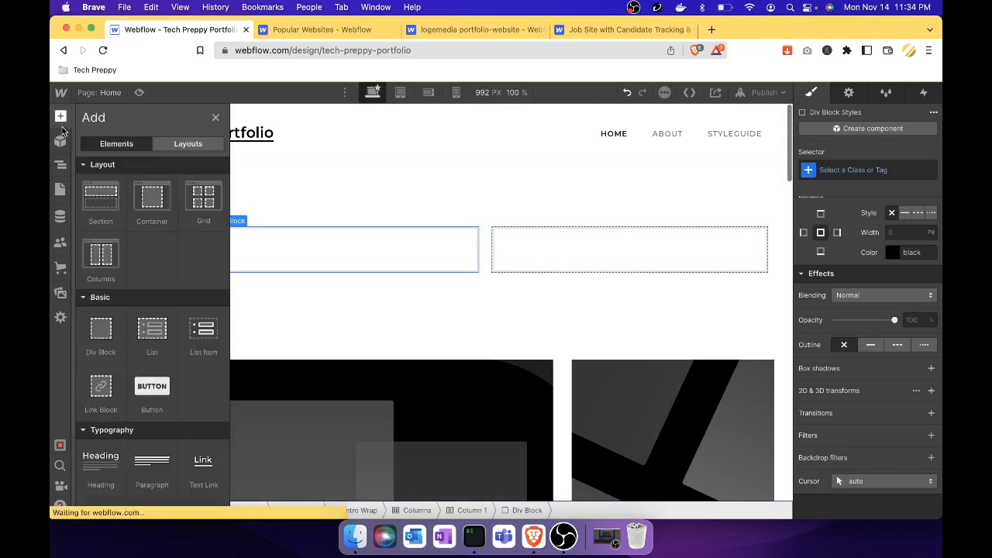
scroll(115, 359, down, 2)
scroll(115, 360, down, 3)
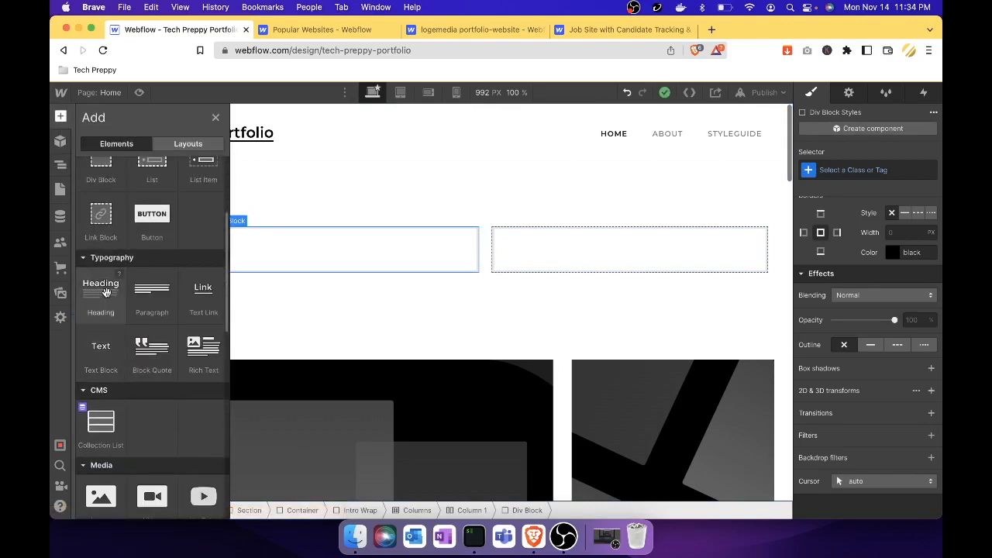
drag(106, 293, 290, 252)
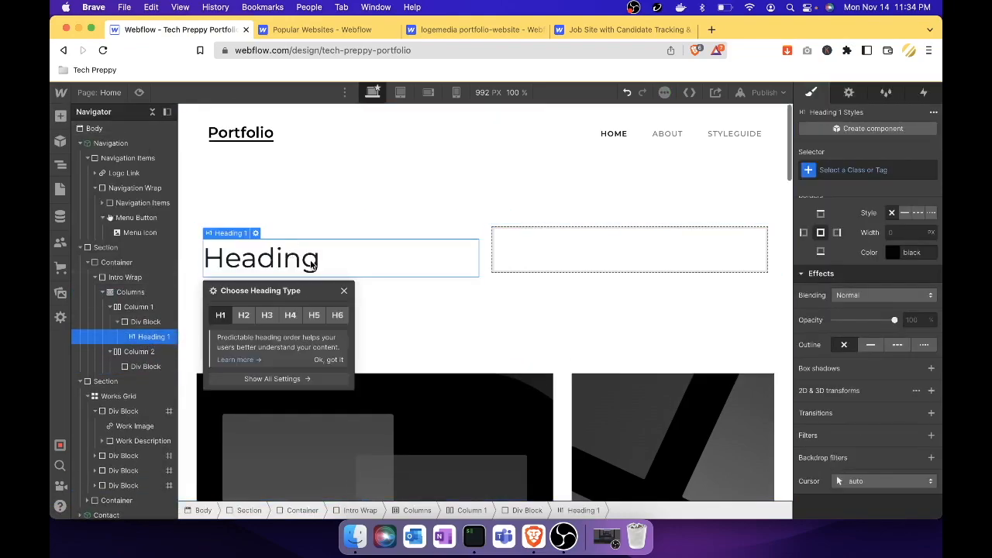
Replace the new heading's text with "Hi! I am" and "Tech Preppy" on a second line
double_click(312, 265)
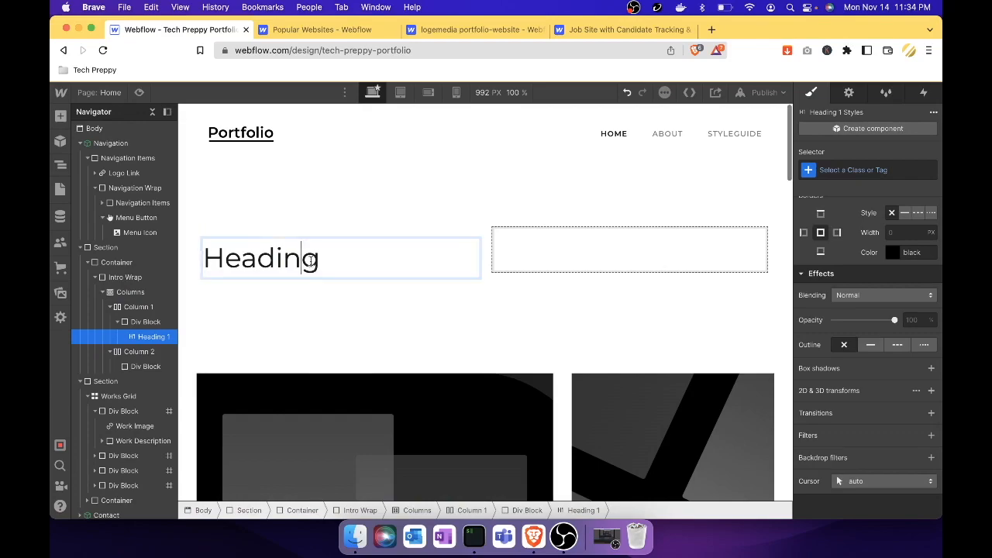
key(super+a)
key(BackSpace)
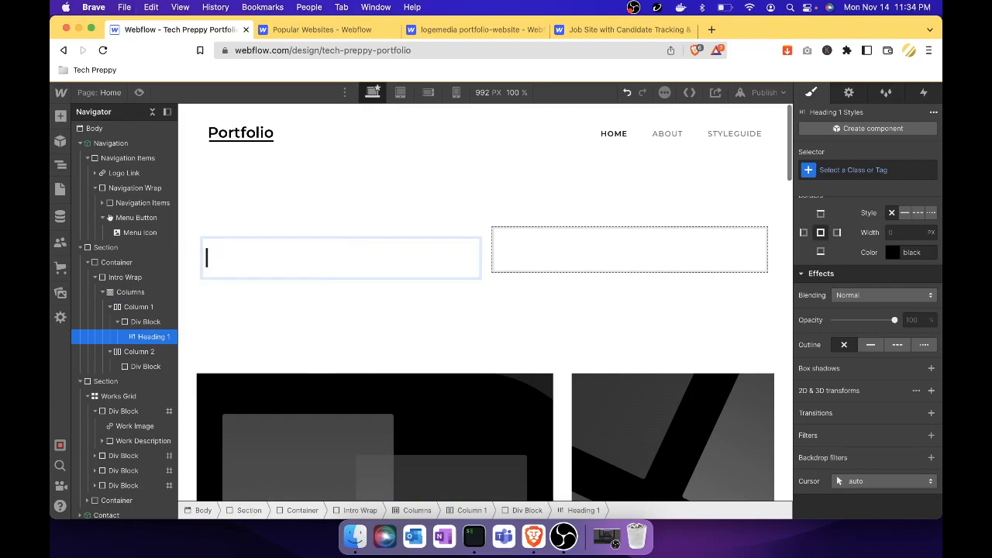
text(Hi! I am)
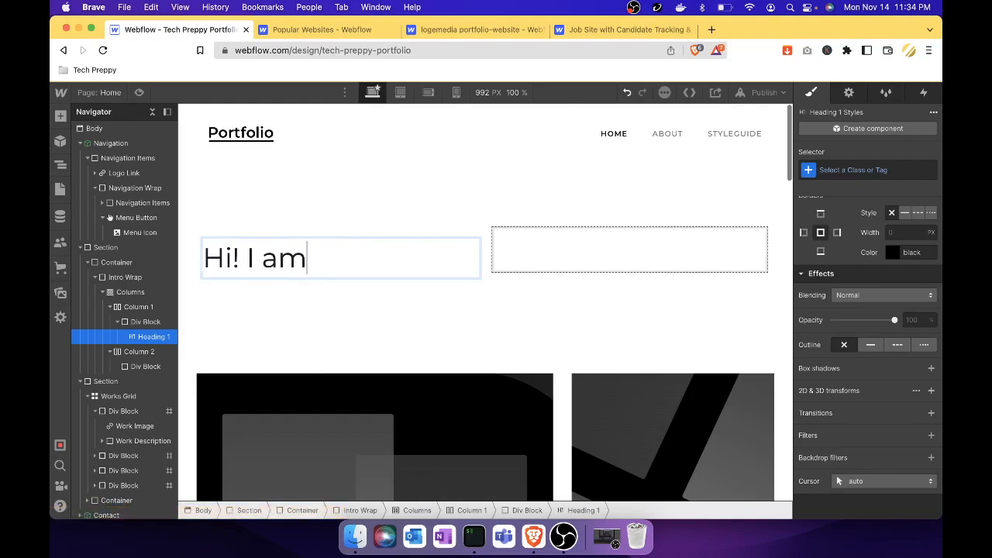
key(shift+Return)
text(Tech Preppy)
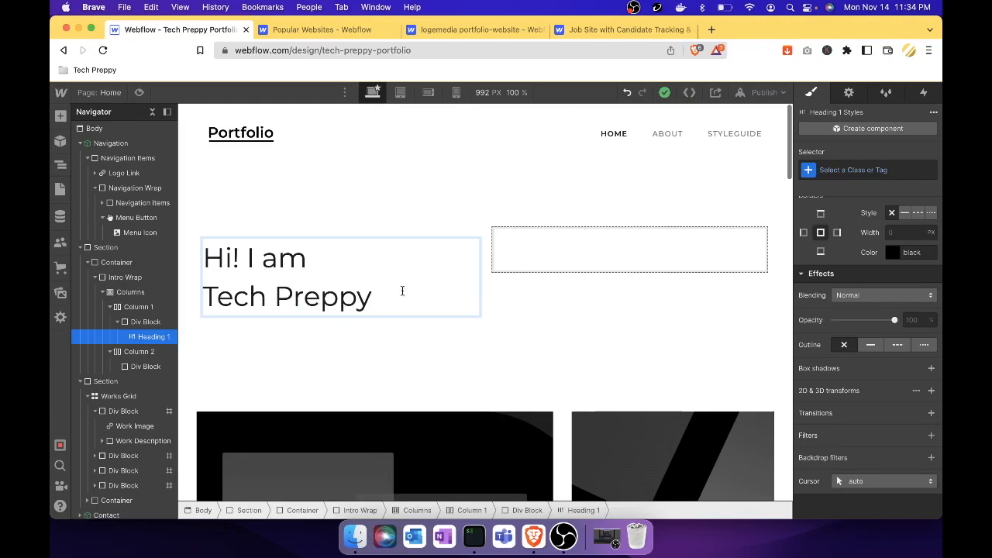
click(537, 327)
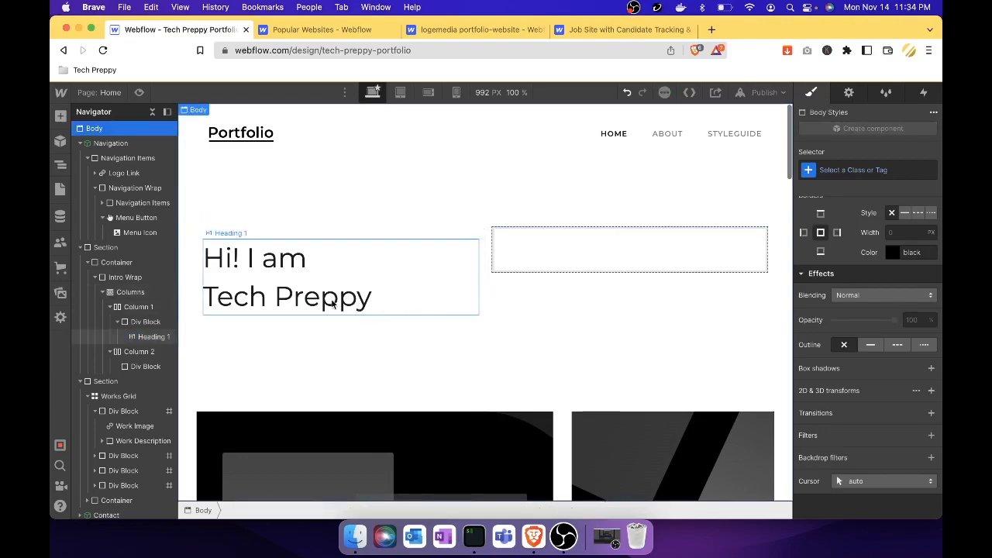
Add a Paragraph element below the heading and nest it inside the first column's Div Block
click(60, 116)
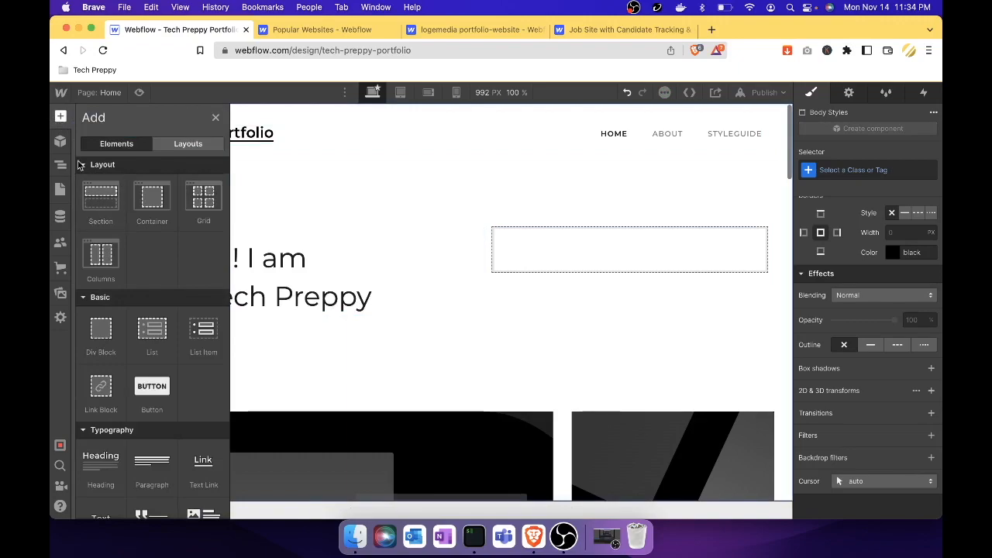
scroll(105, 287, down, 3)
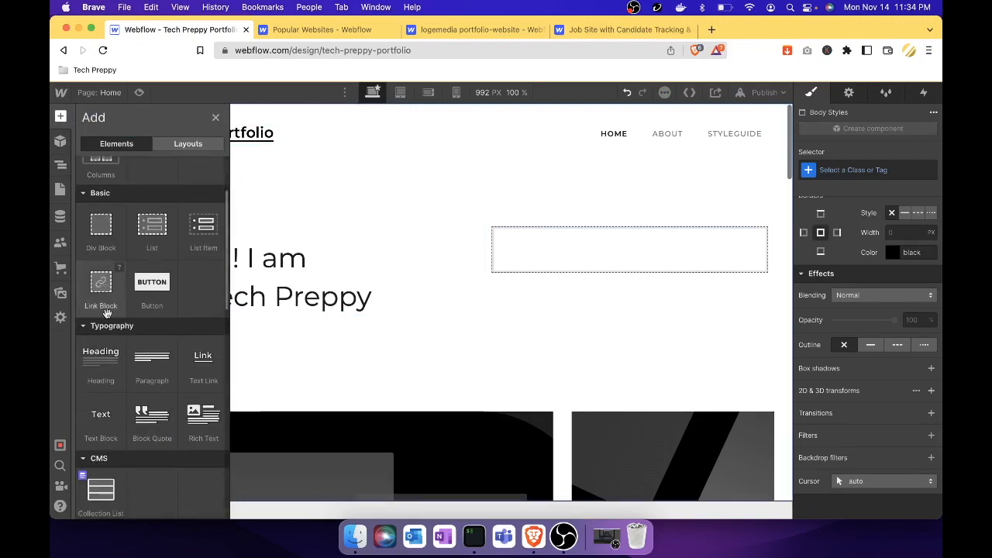
drag(148, 376, 330, 318)
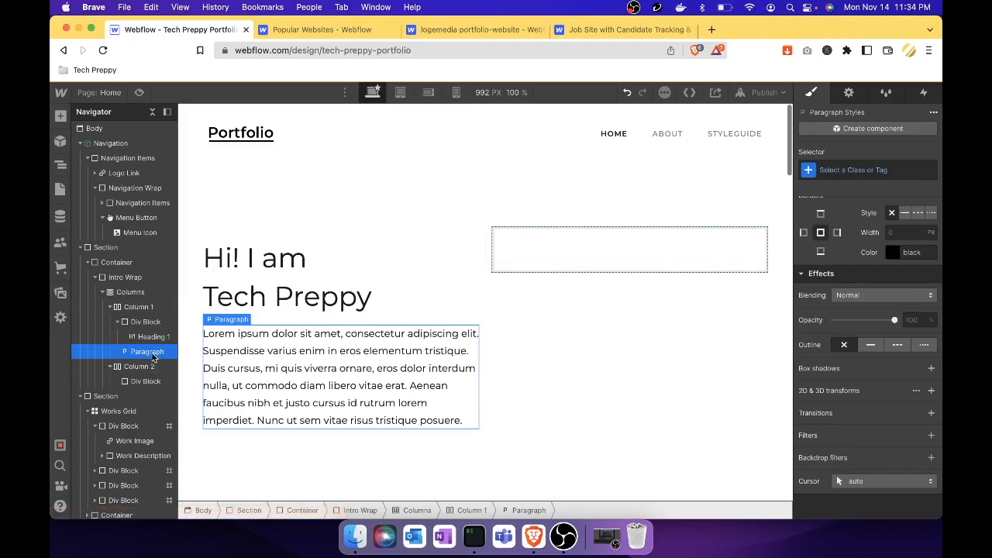
mouse_move(154, 358)
mouse_down()
mouse_move(144, 345)
mouse_move(153, 329)
mouse_move(157, 356)
mouse_up()
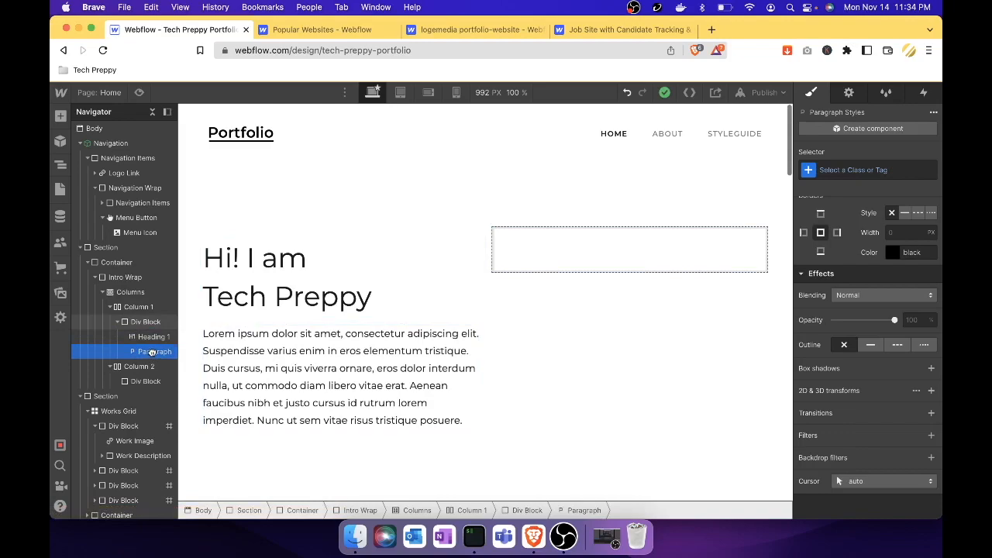
mouse_move(152, 346)
mouse_down()
mouse_move(141, 310)
mouse_move(149, 358)
mouse_up()
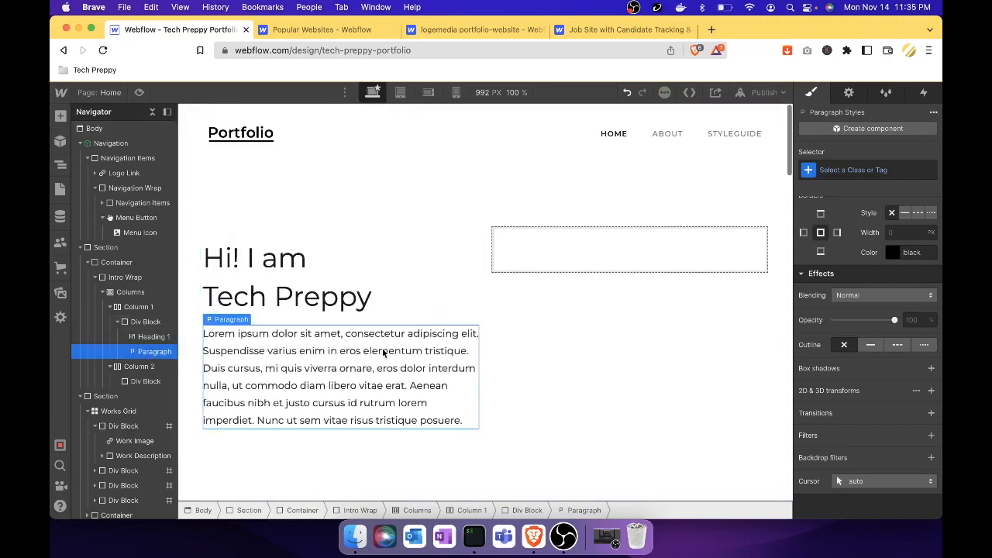
Replace the paragraph's placeholder text with "Tech Preppy is a home to tech-related insights, reviews, and discussions."
double_click(449, 403)
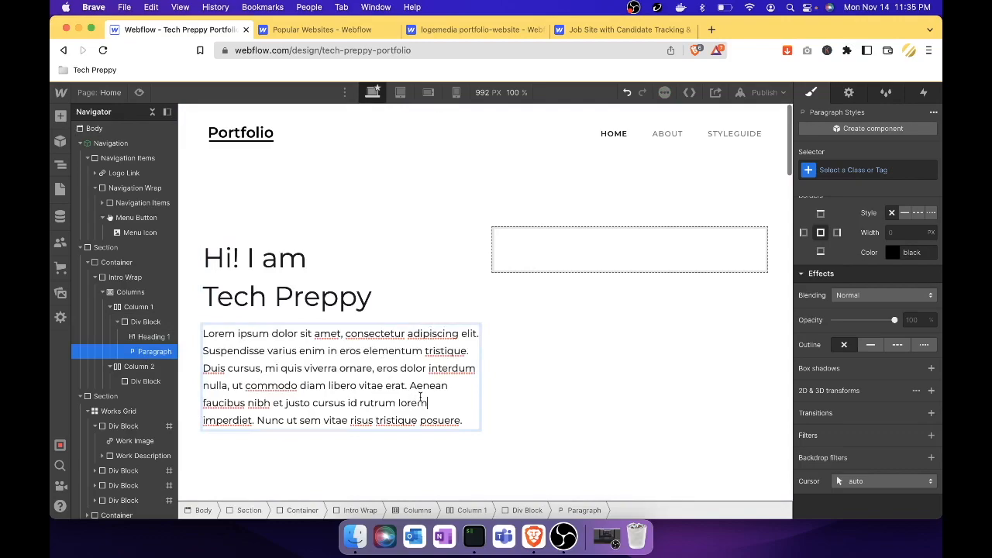
triple_click(420, 397)
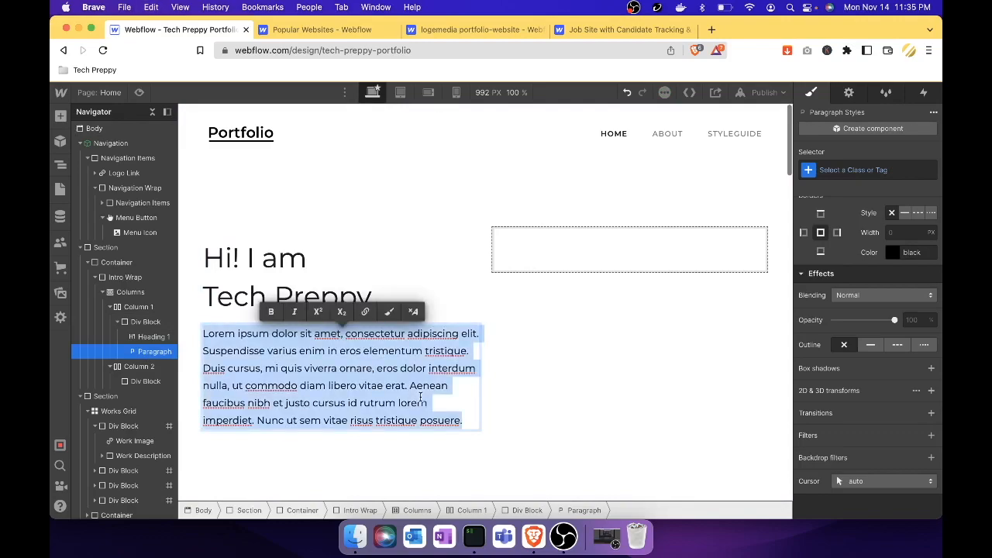
key(BackSpace)
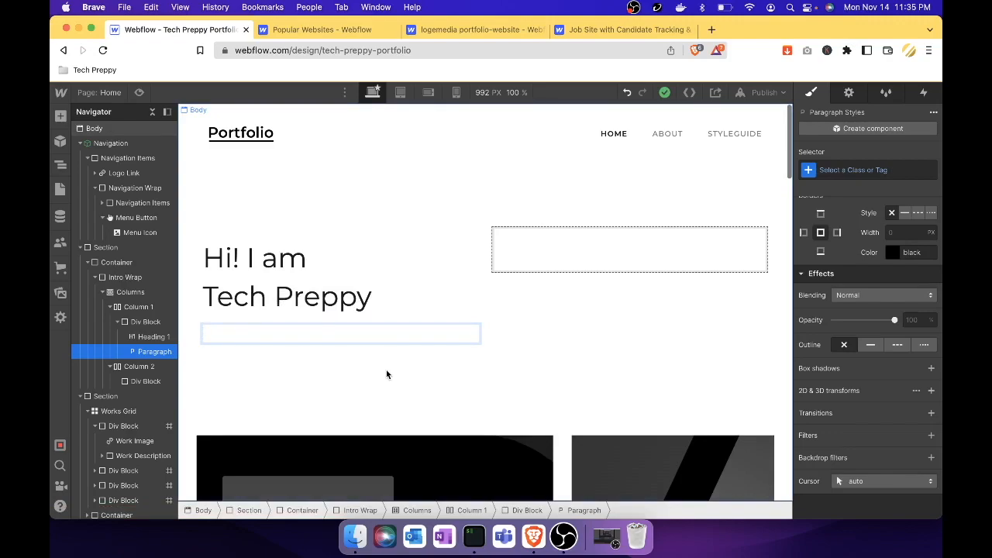
text(Tech Preppy is a home to tech-related insights, reviews)
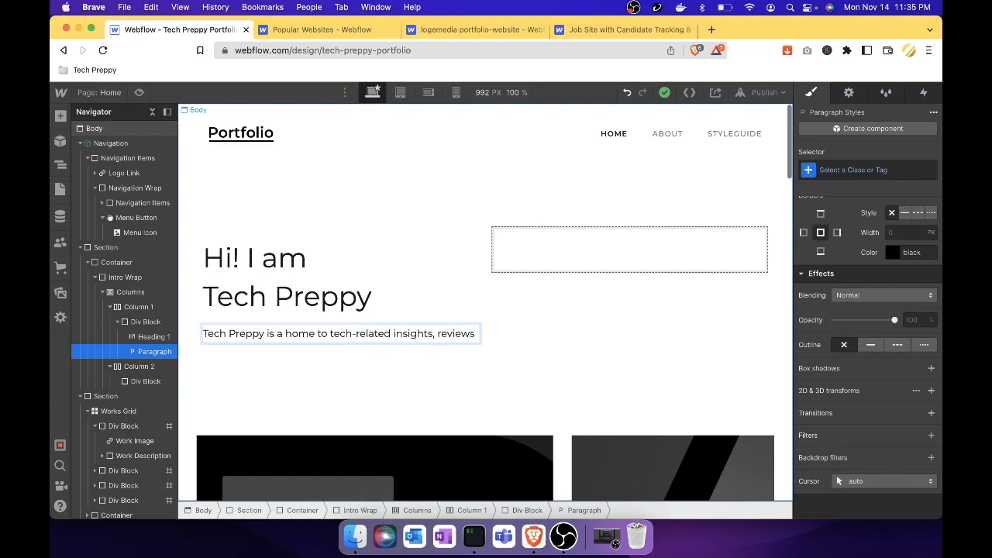
text(, and d)
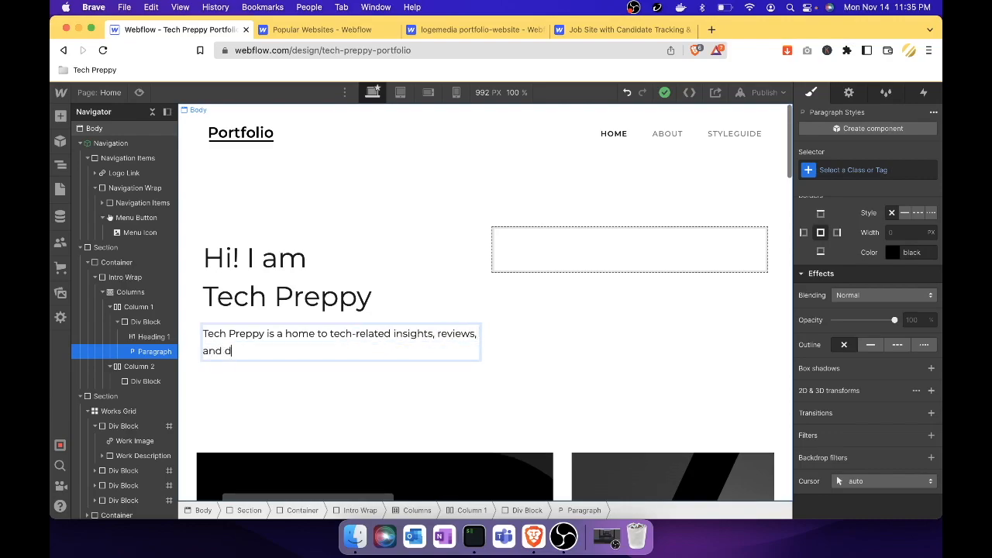
text(iscussions.)
click(598, 367)
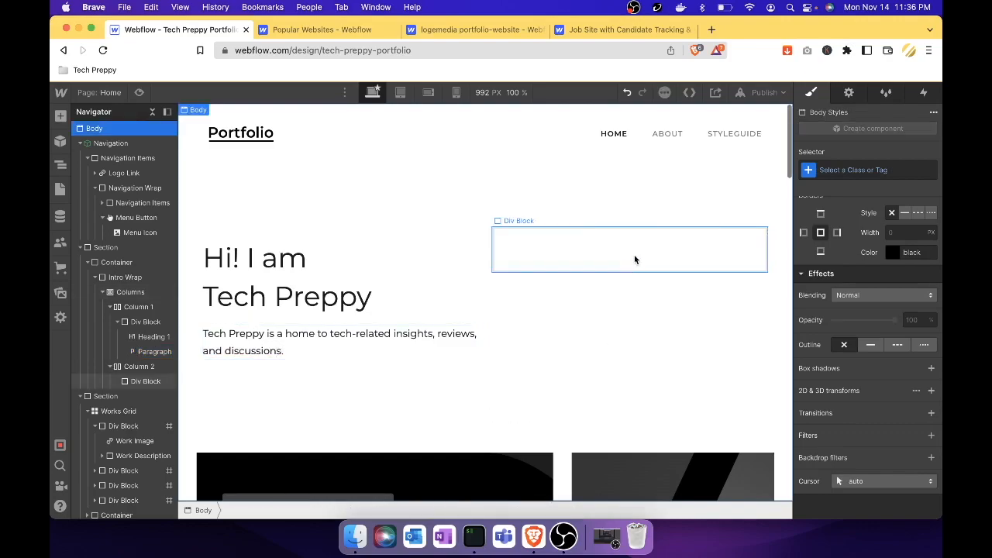
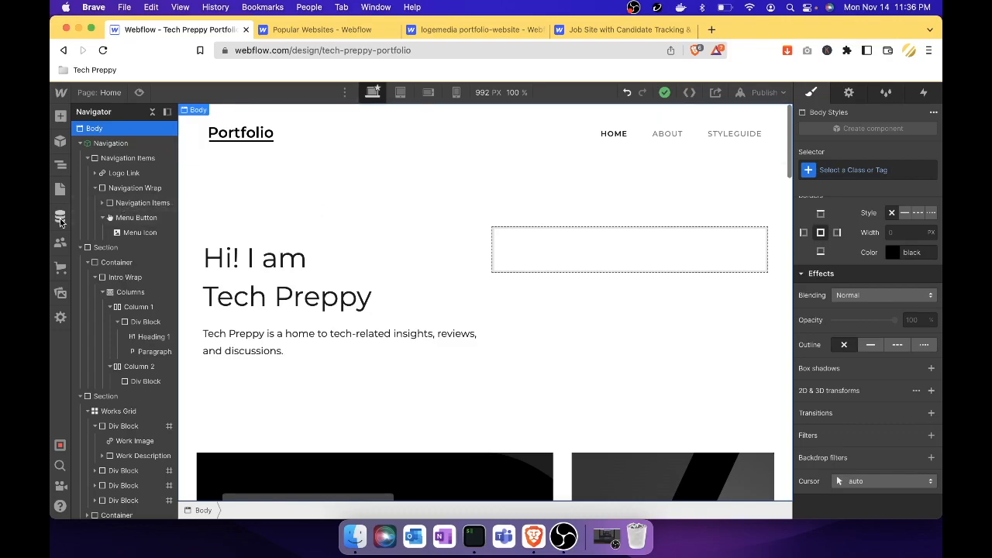
Add an Image element inside the Div Block of the second column
click(60, 116)
scroll(144, 353, down, 5)
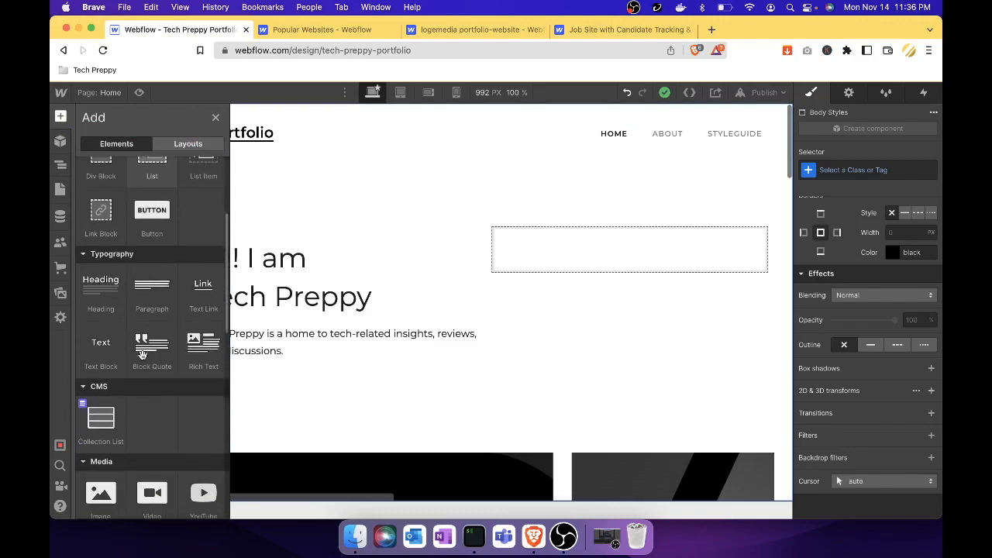
scroll(143, 355, down, 4)
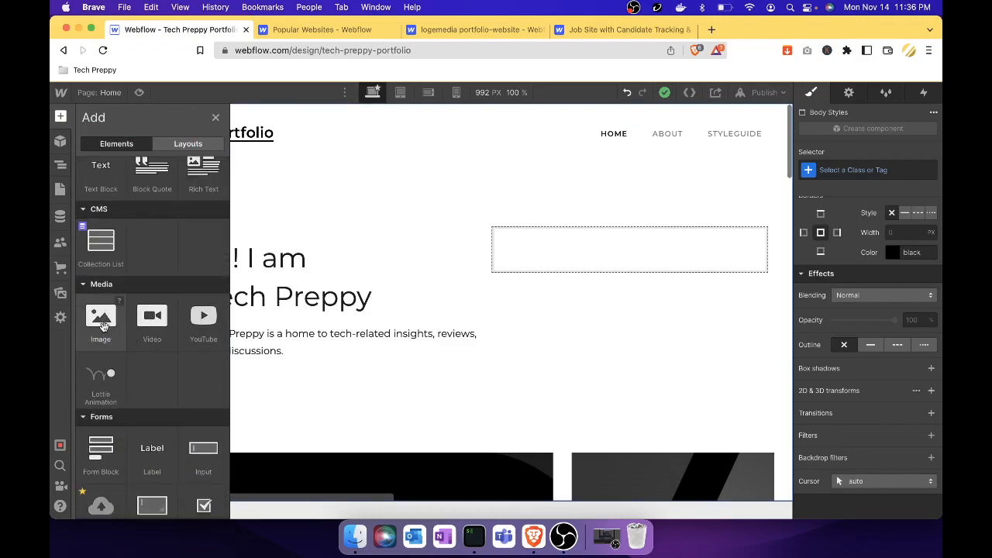
drag(103, 326, 577, 240)
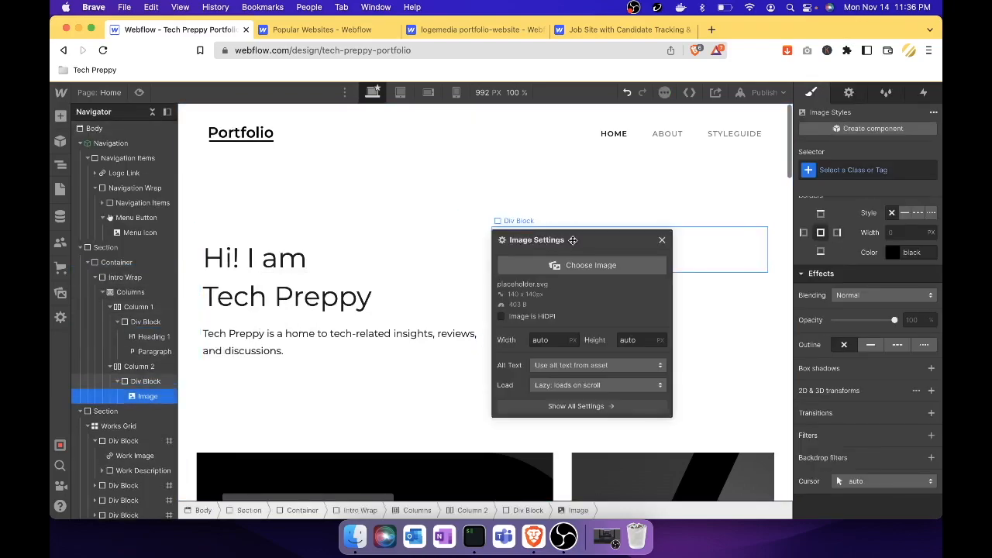
click(721, 279)
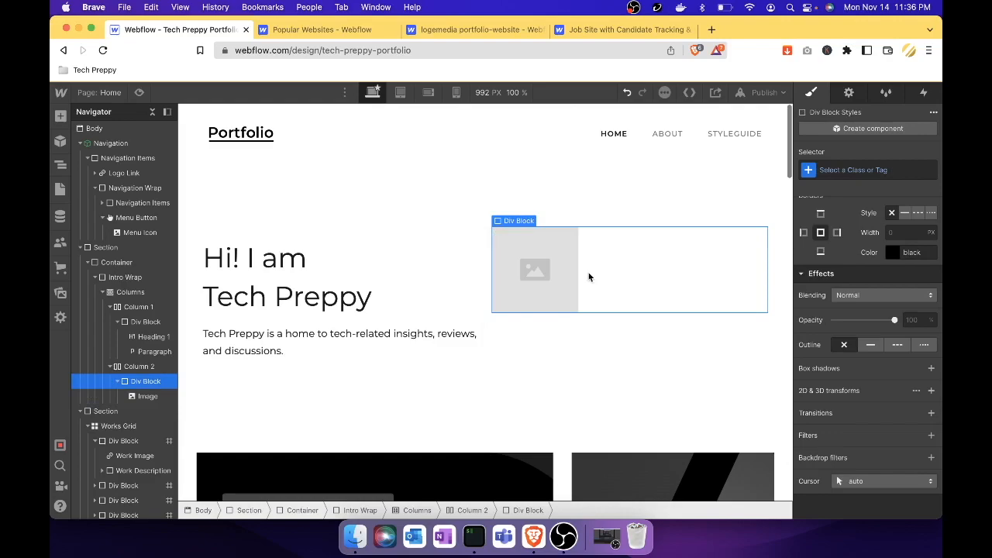
Upload IMG_7115.jpg from the Downloads folder to the assets and use it as the source of the second column's image
double_click(539, 279)
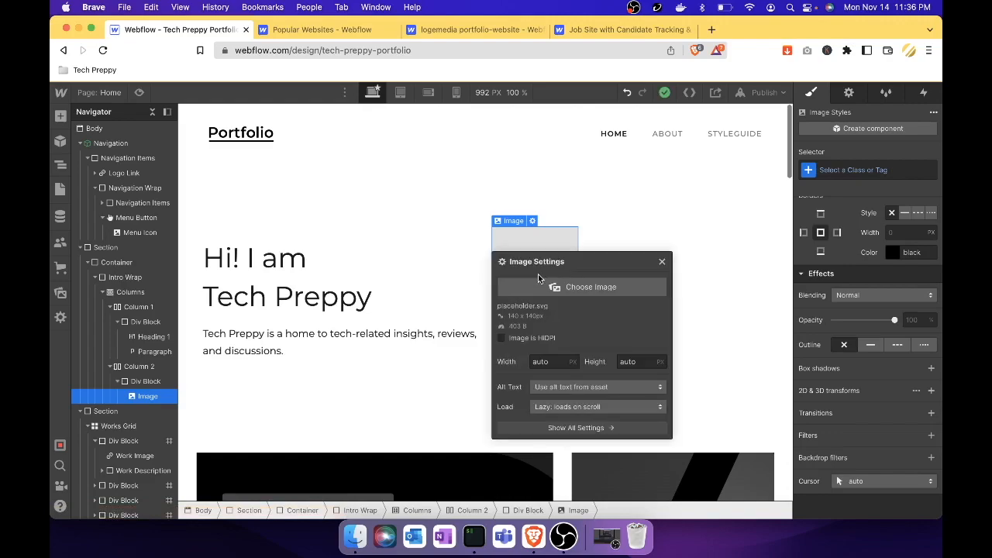
click(602, 289)
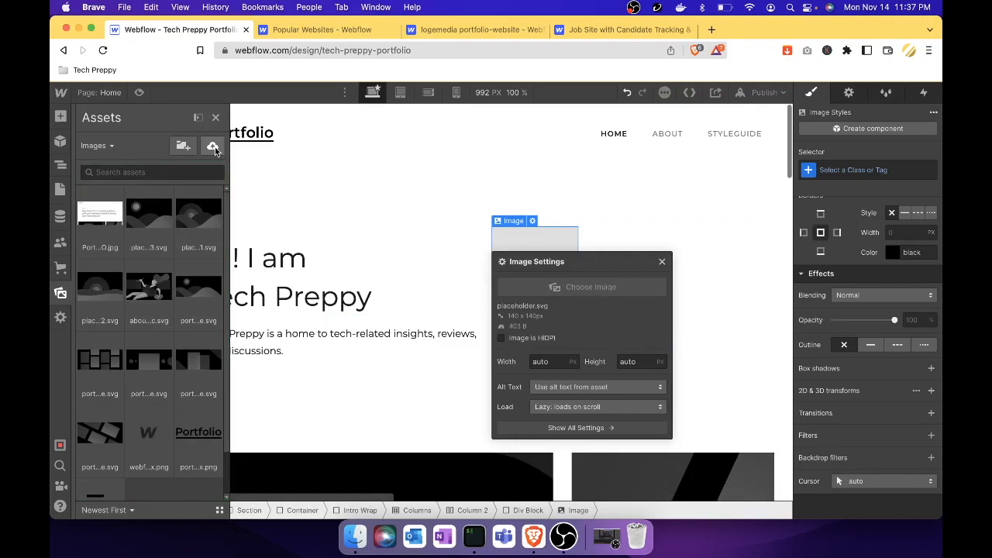
click(213, 147)
click(293, 234)
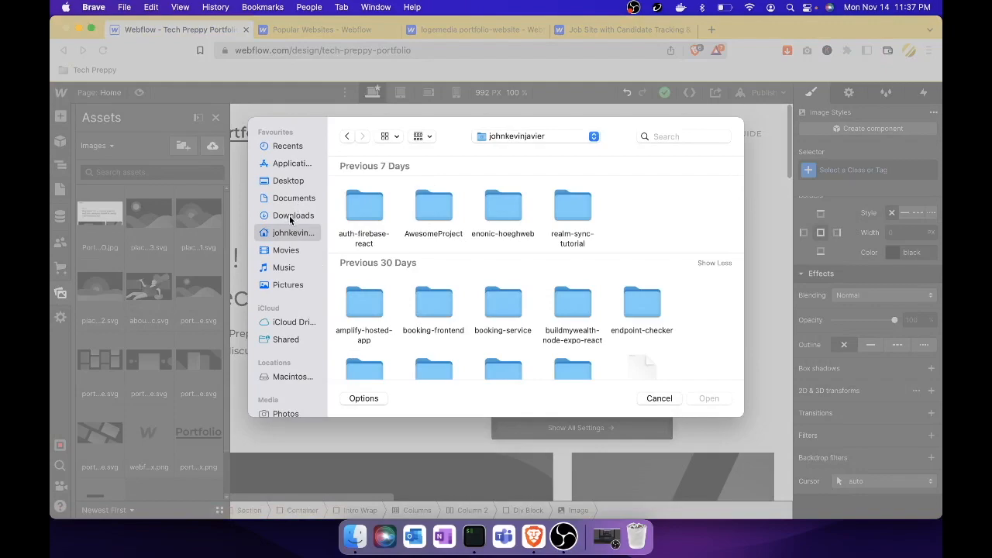
click(291, 217)
click(366, 304)
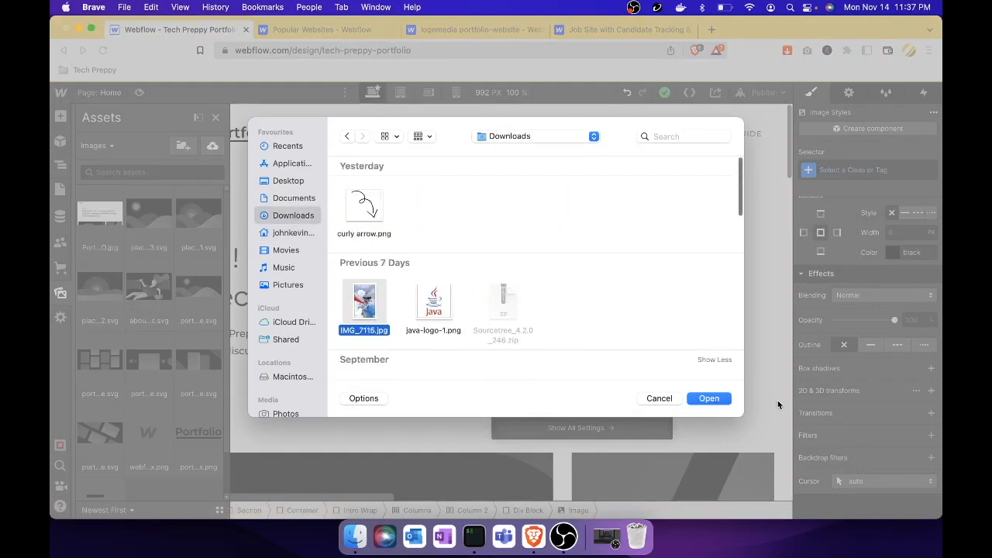
click(719, 399)
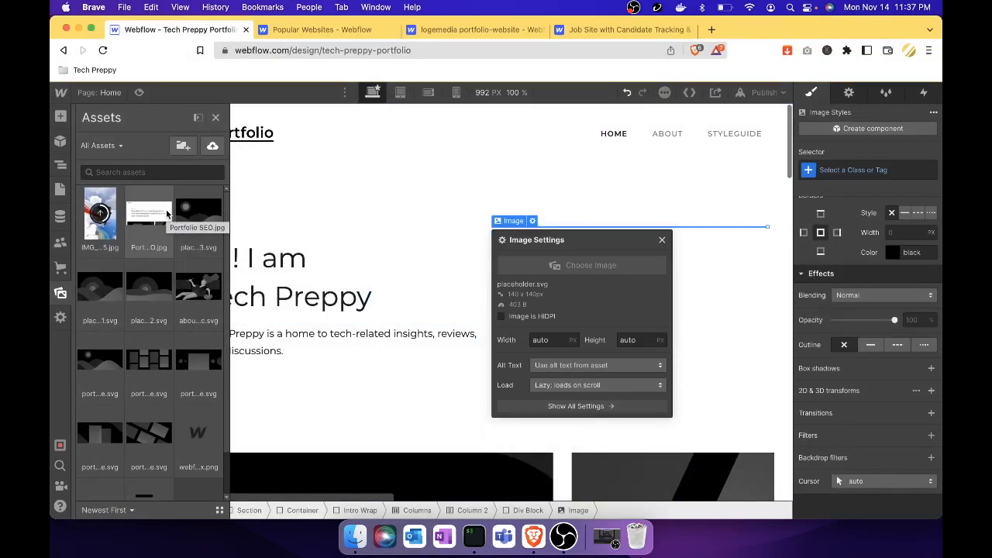
click(103, 230)
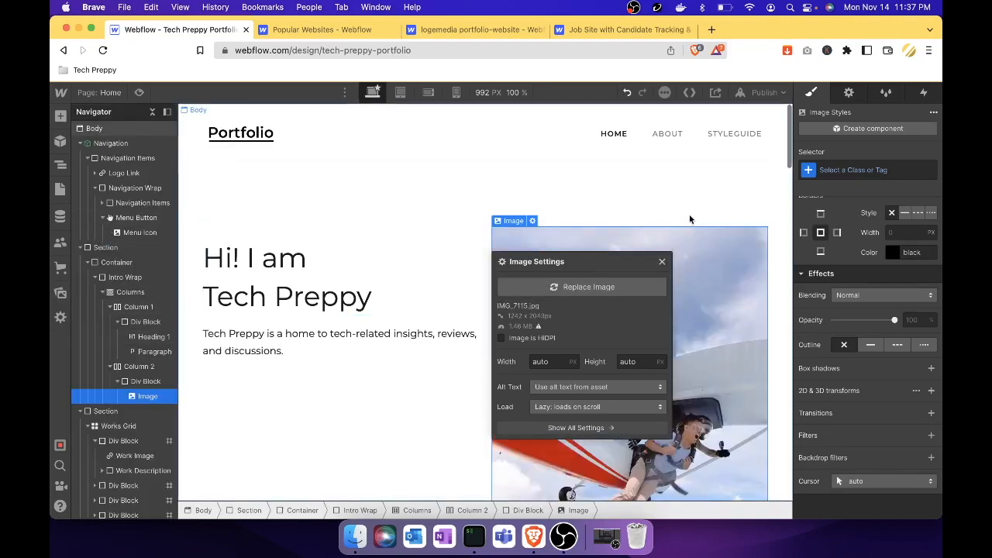
click(694, 208)
Set the second column's image to a width of 350 px and a height of 450 px
scroll(681, 338, down, 5)
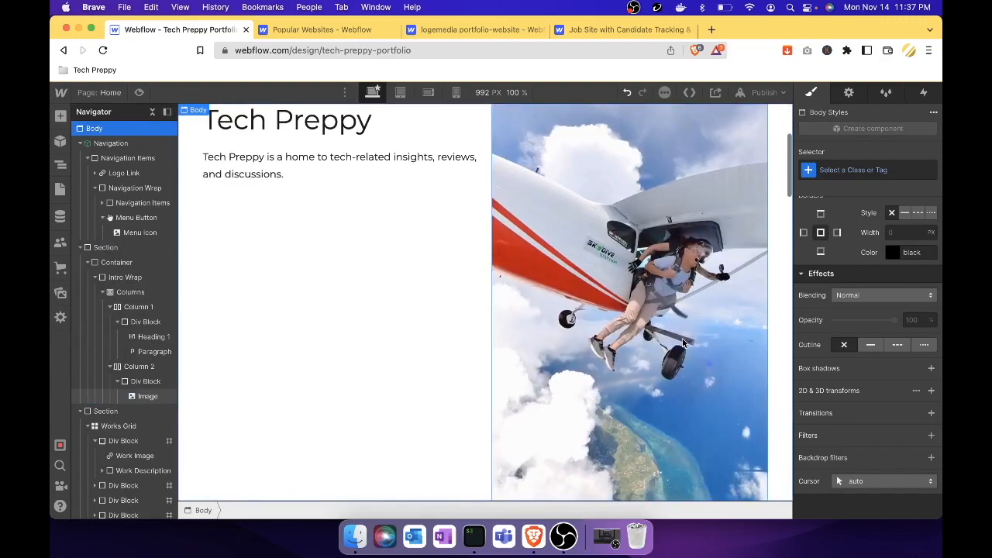
scroll(661, 310, up, 2)
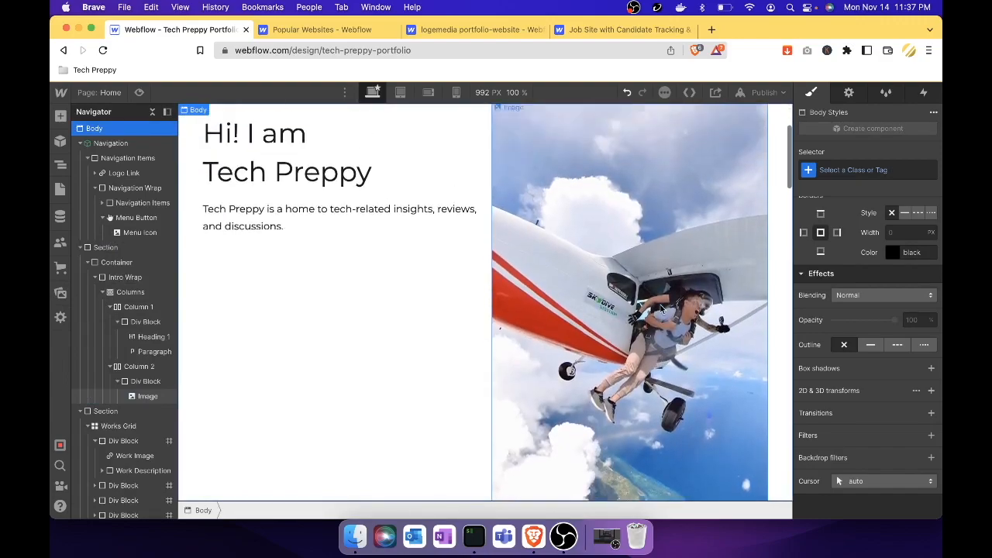
scroll(661, 310, up, 2)
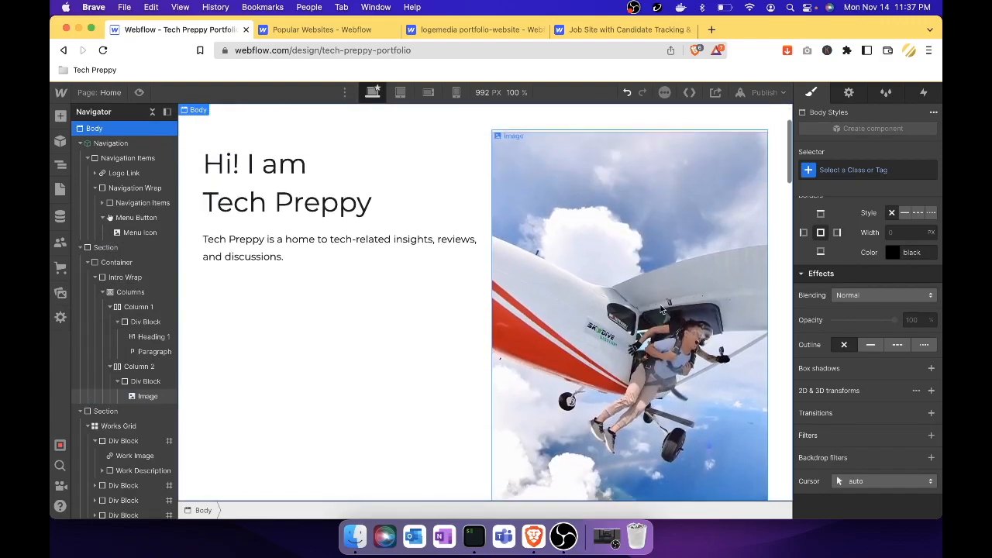
click(684, 259)
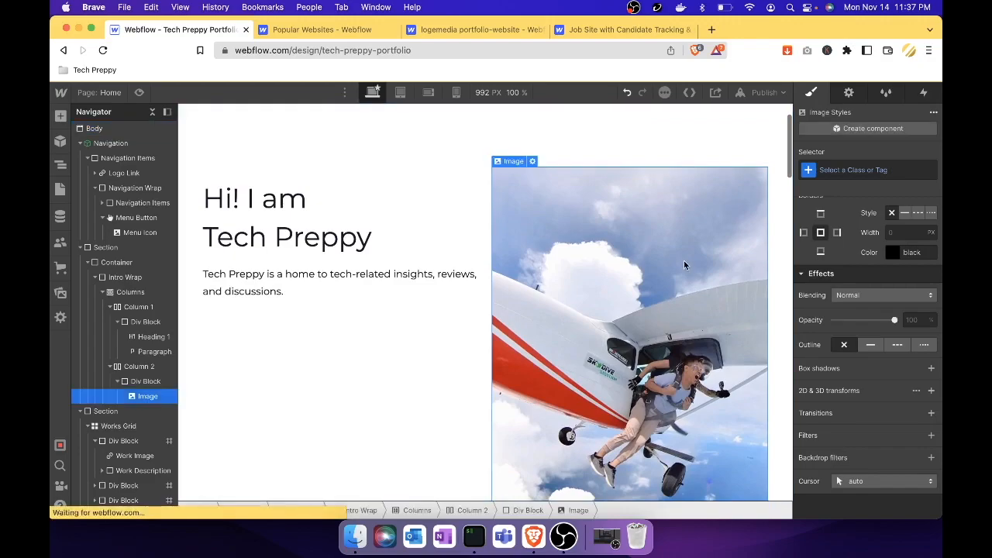
double_click(610, 252)
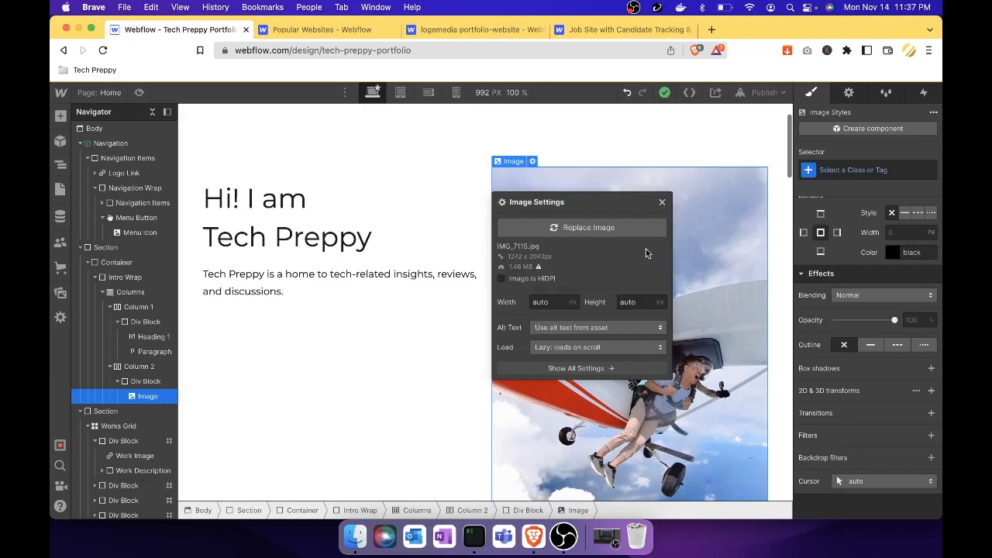
click(555, 302)
key(BackSpace)
key(BackSpace)
key(BackSpace)
key(BackSpace)
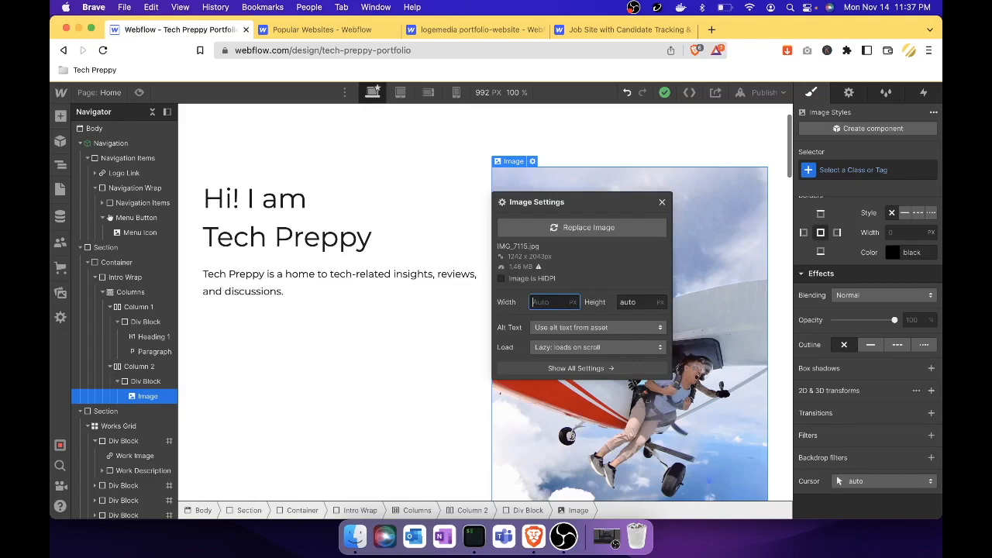
text(350)
key(Tab)
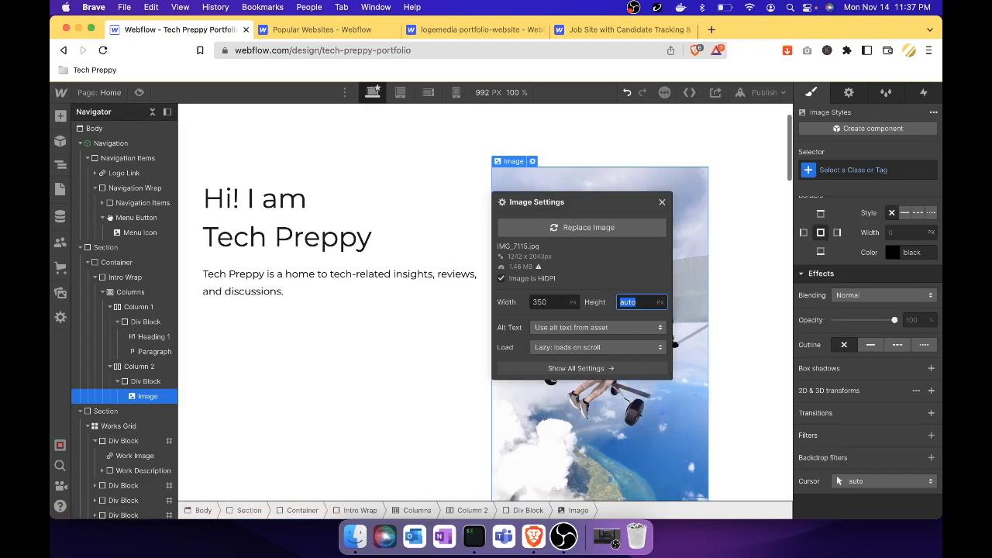
text(450)
key(Return)
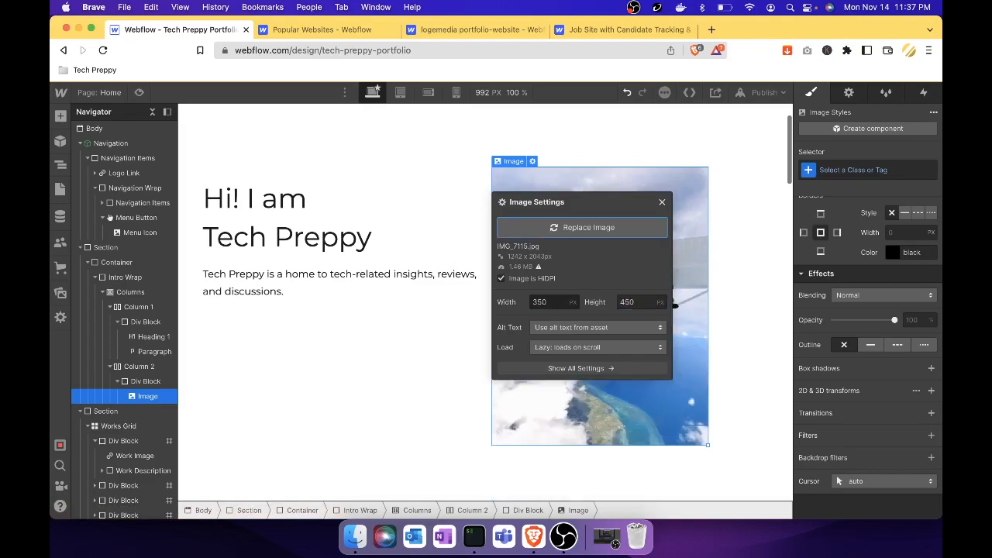
click(750, 314)
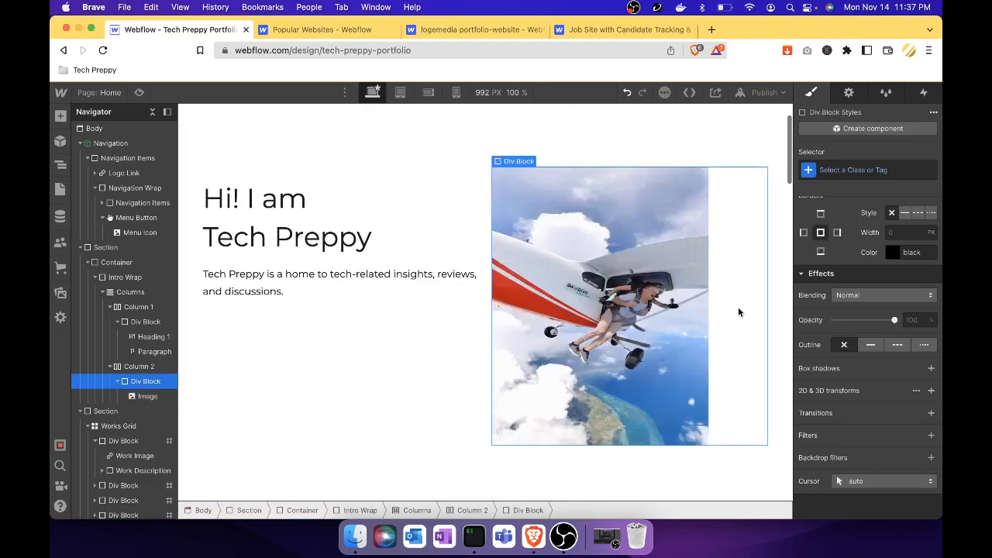
click(426, 399)
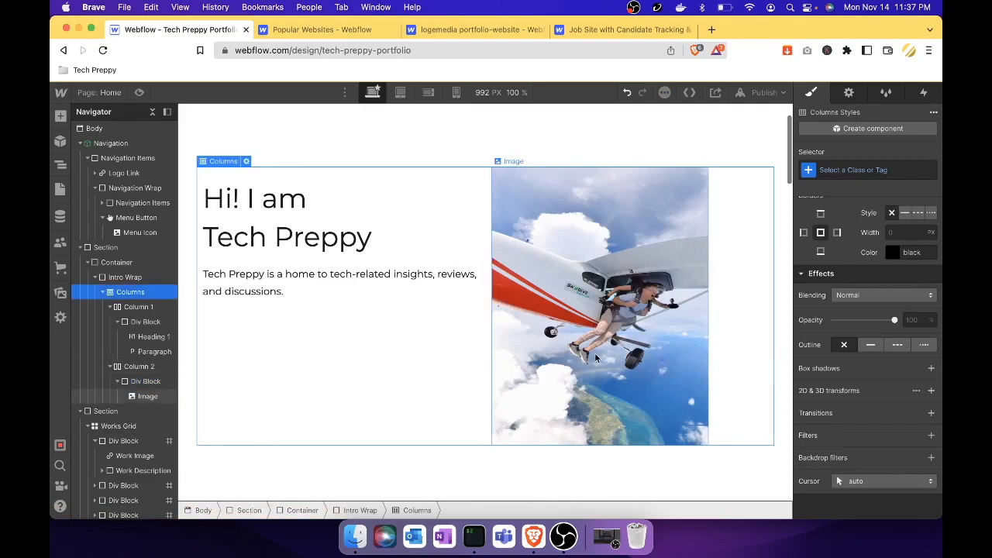
click(595, 358)
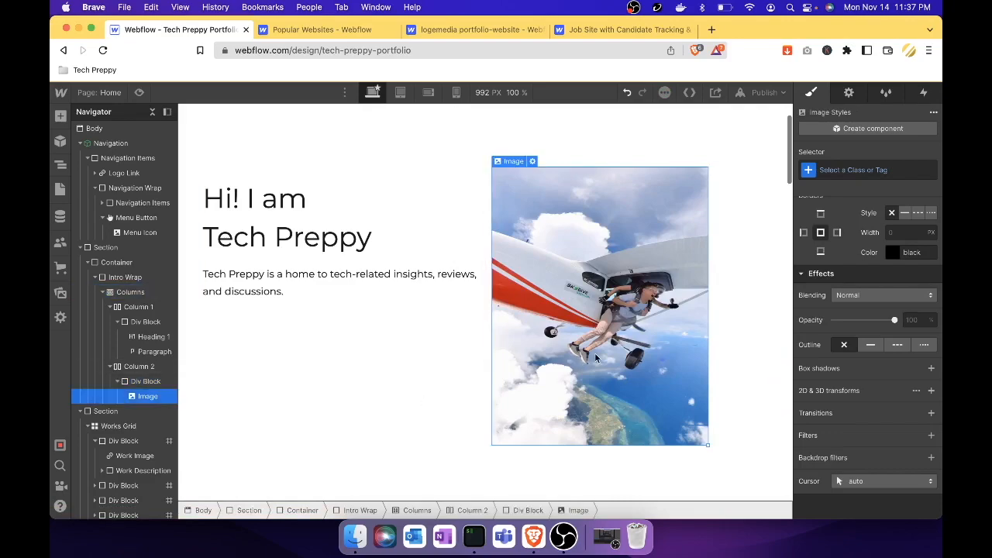
click(716, 188)
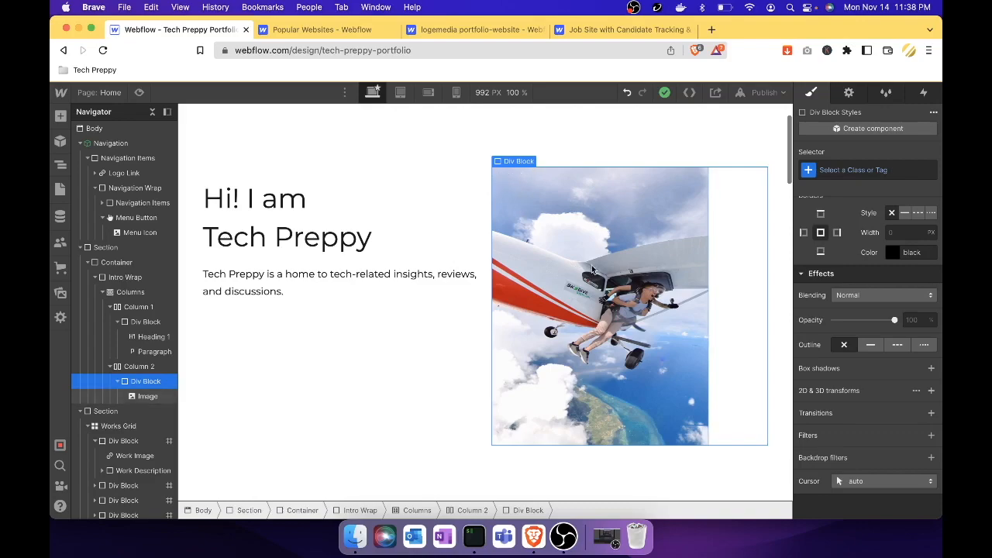
Round all corners of the second column's image with a border radius of 25 px
click(651, 279)
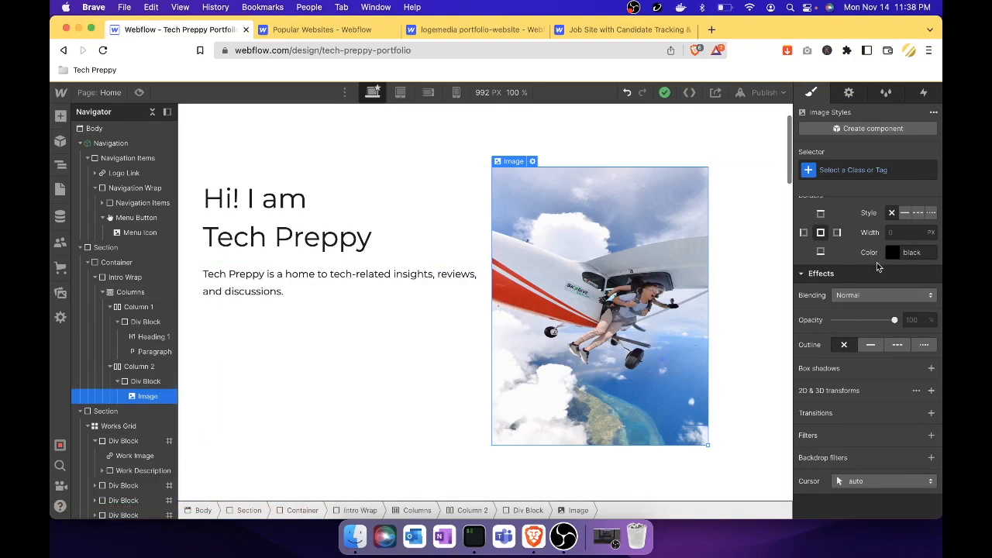
scroll(876, 263, up, 3)
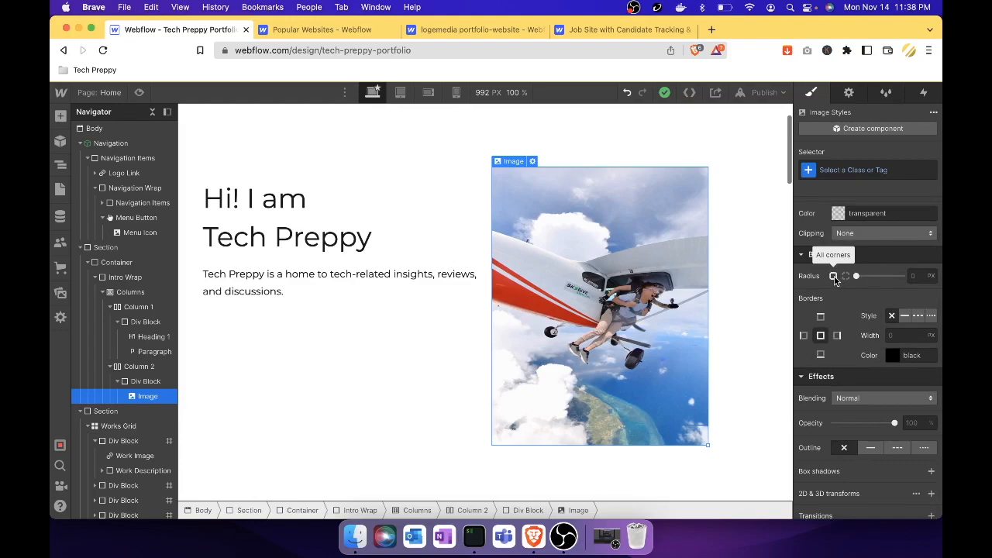
click(845, 277)
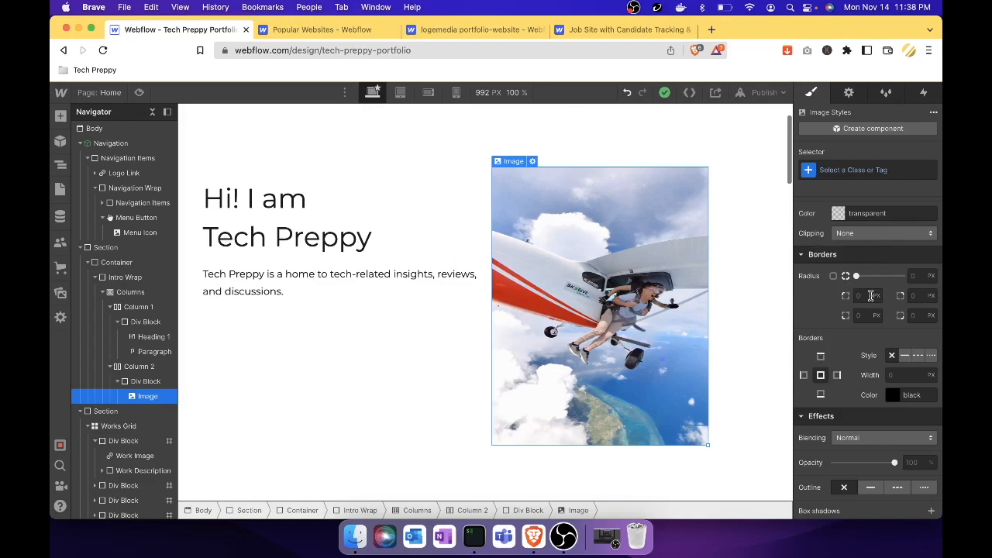
click(833, 278)
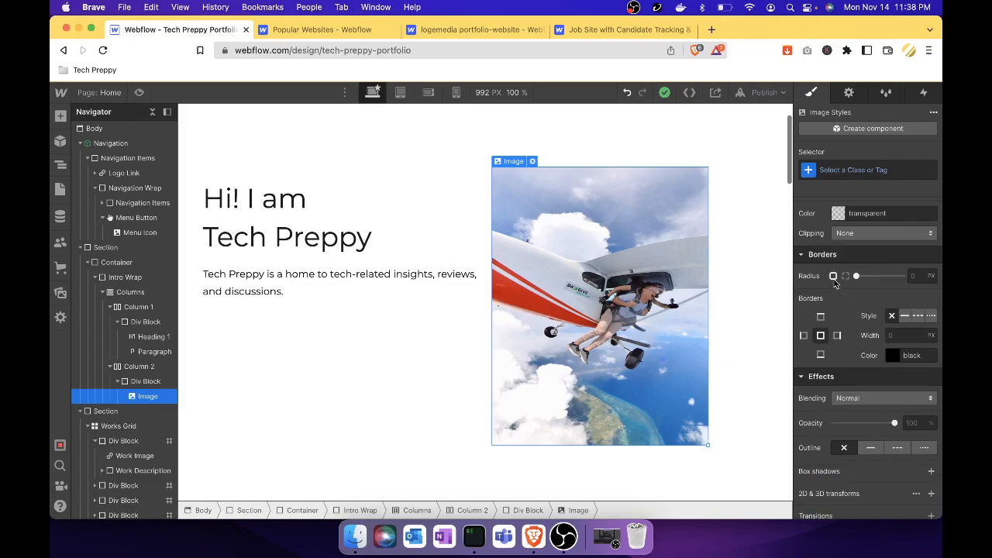
click(914, 278)
text(25)
key(Return)
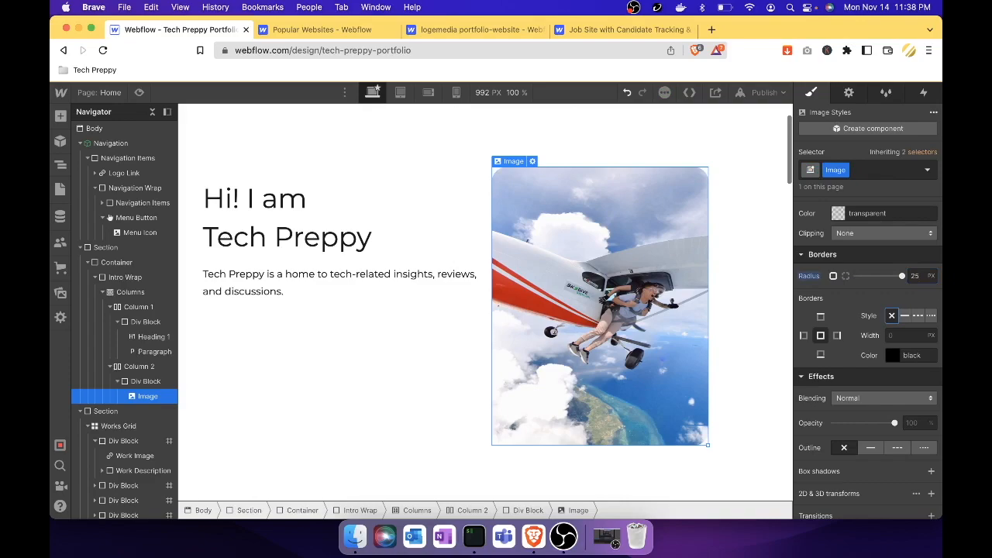
click(743, 280)
scroll(756, 272, down, 1)
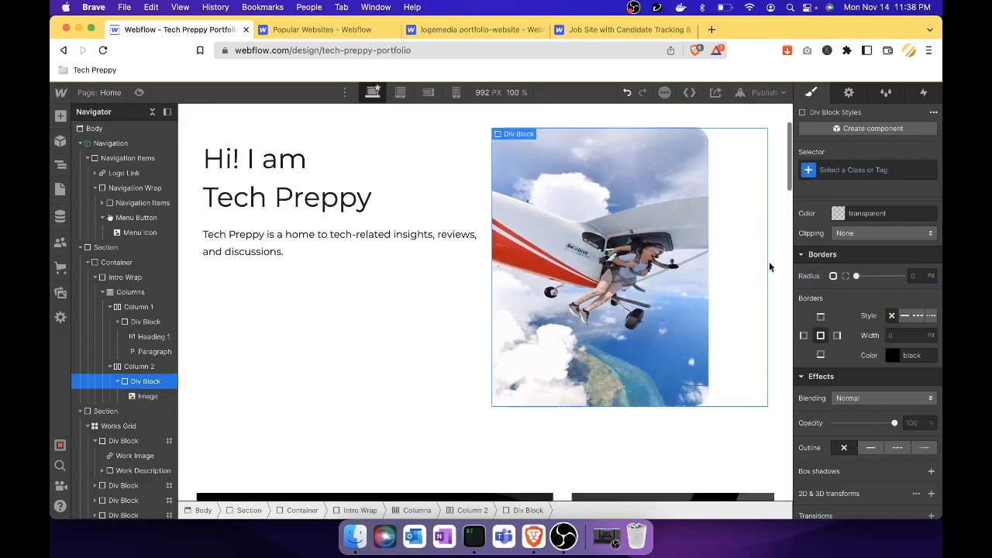
Add a Button element below the intro paragraph in the first column, keeping its default link settings
scroll(744, 271, up, 3)
click(778, 263)
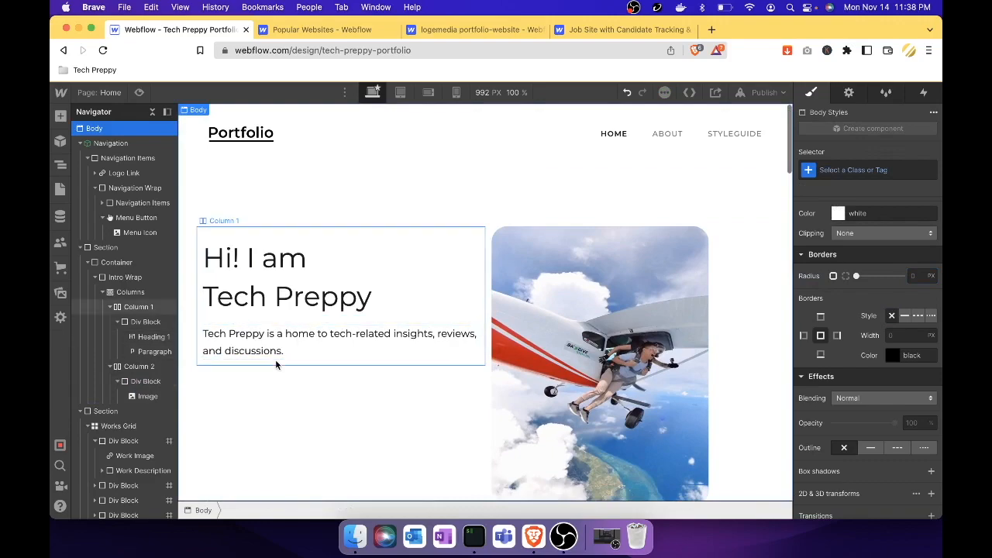
click(60, 118)
scroll(155, 340, down, 3)
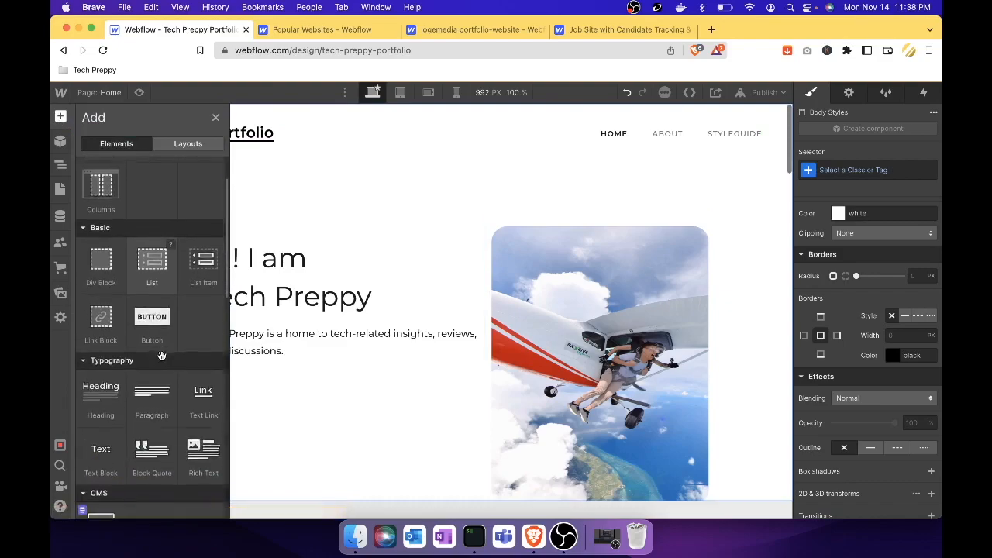
drag(157, 317, 279, 363)
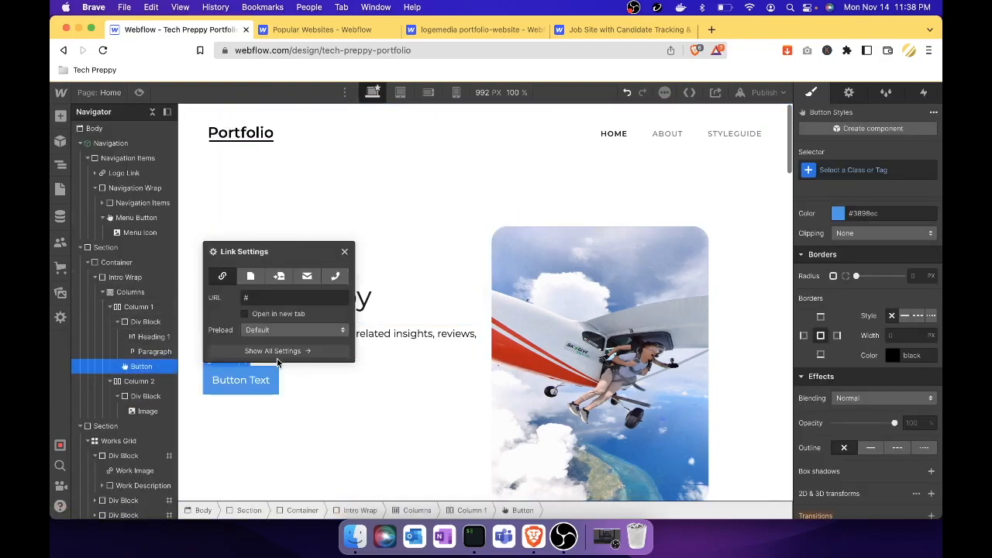
click(292, 390)
Change the new button's text to "Subscribe To My Channel"
click(246, 382)
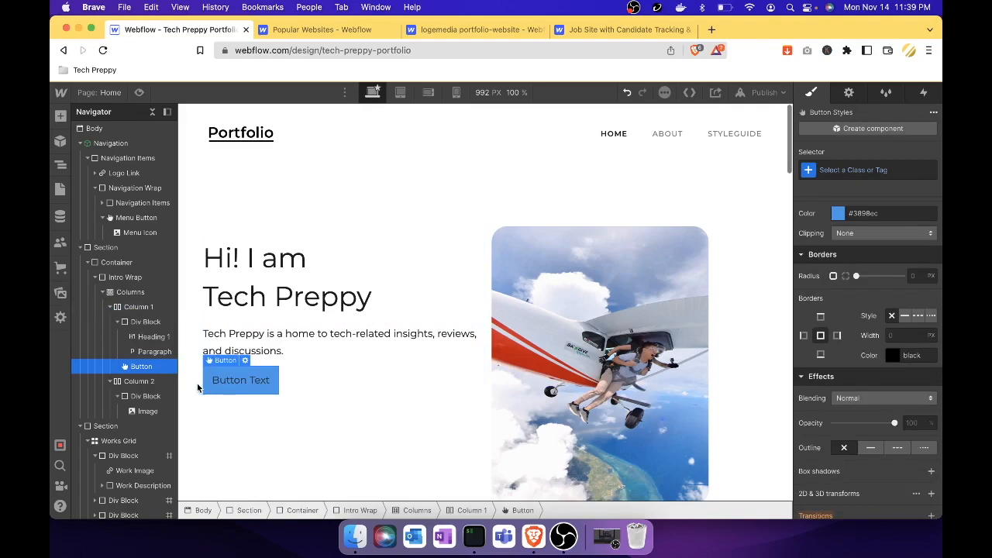
double_click(240, 379)
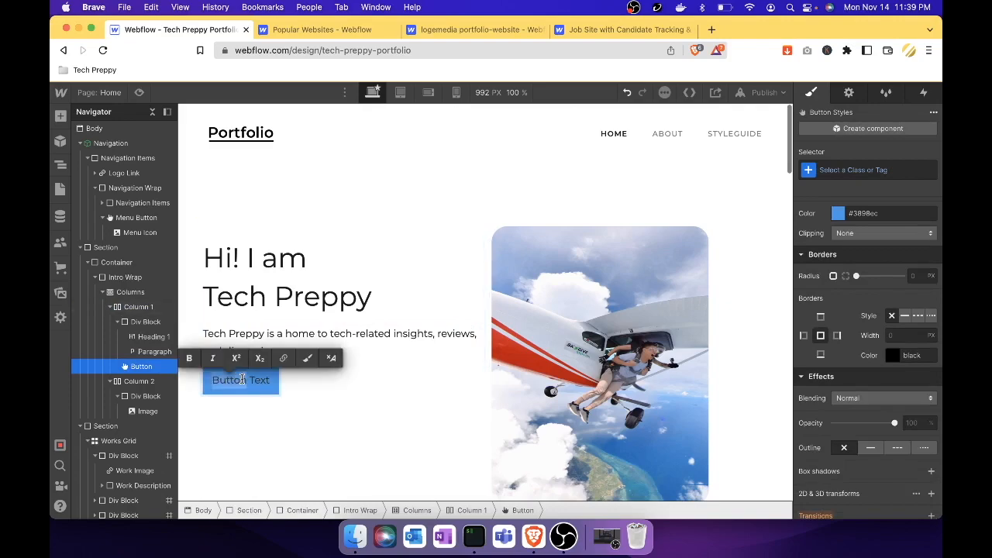
triple_click(242, 379)
text(Subs)
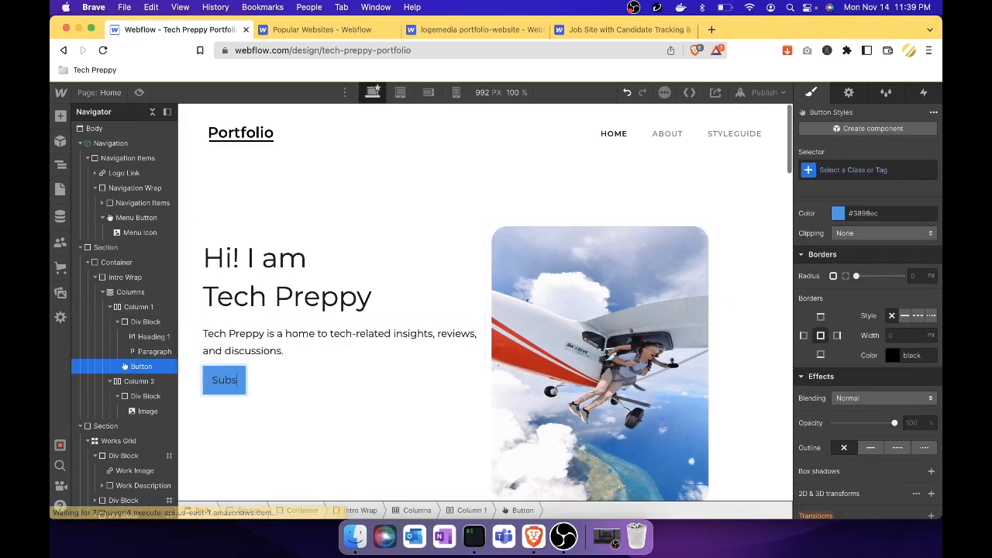
text(cribe To)
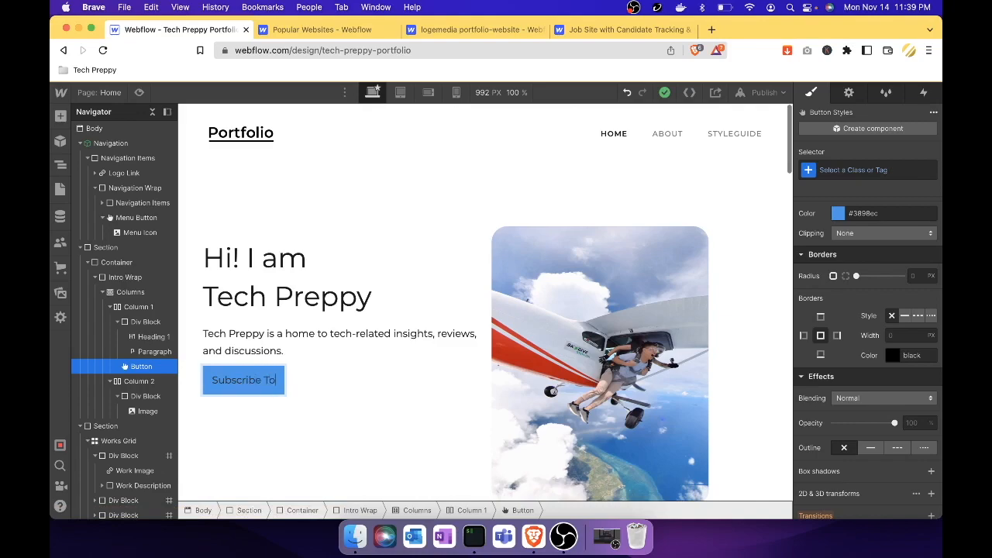
text( My Channel)
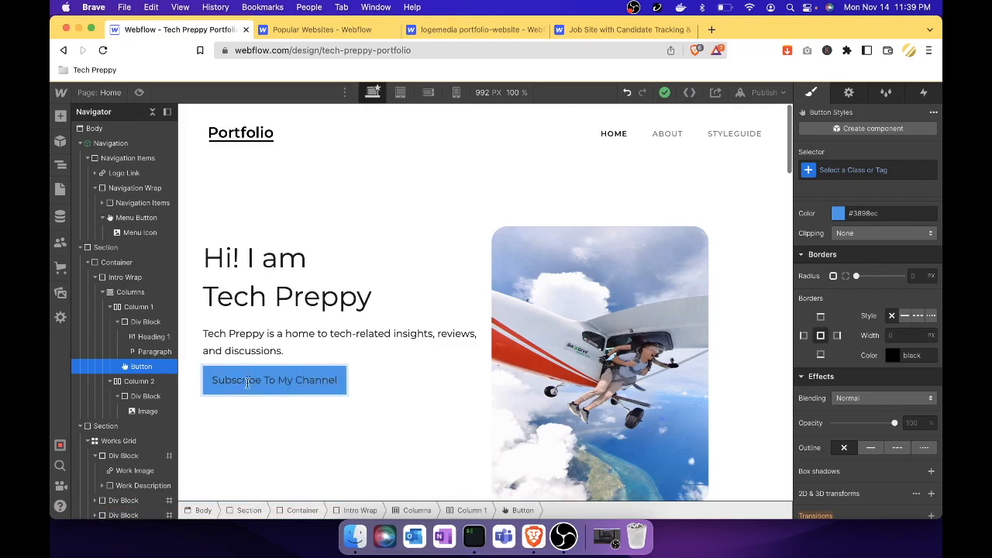
click(300, 410)
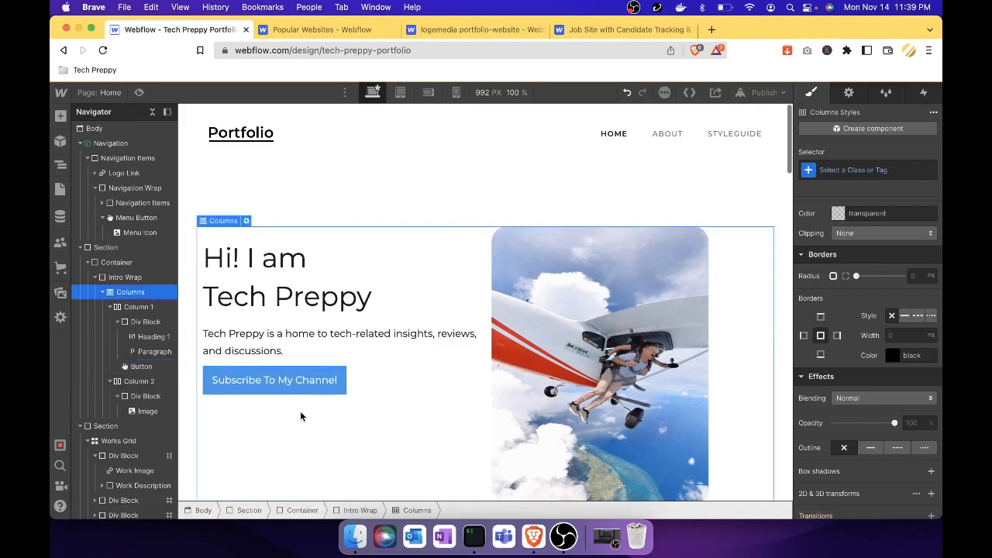
Round the corners of the Subscribe To My Channel button with a border radius of 6 px
click(372, 376)
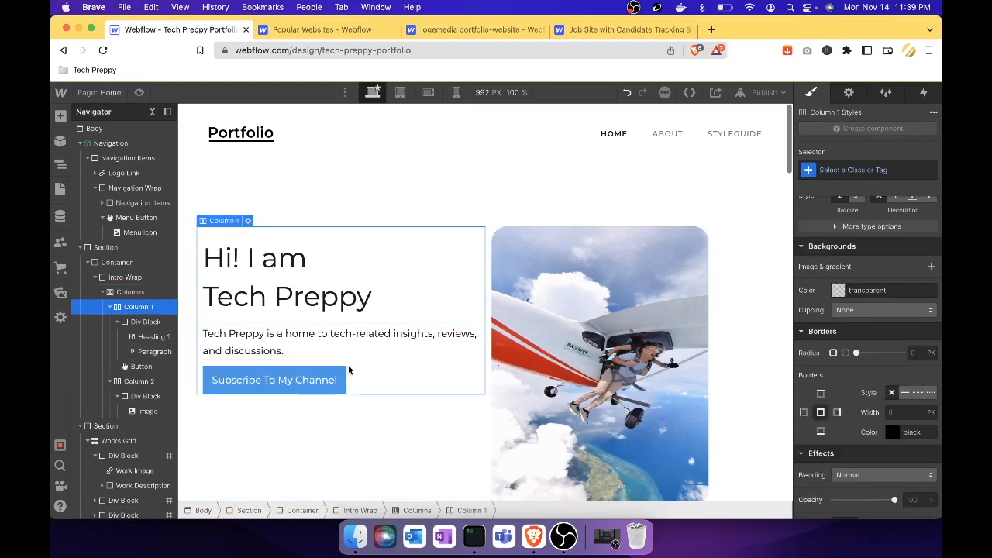
click(343, 380)
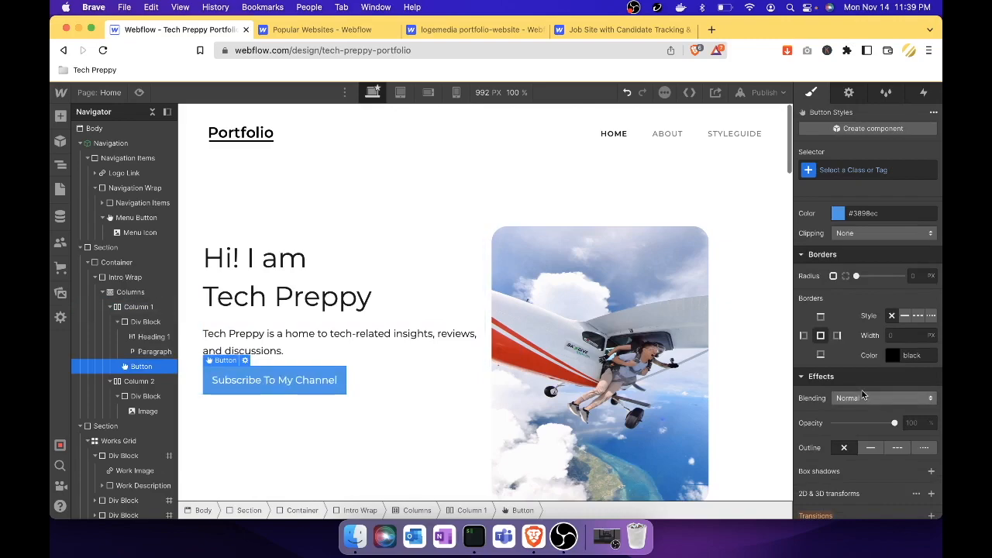
scroll(862, 396, down, 3)
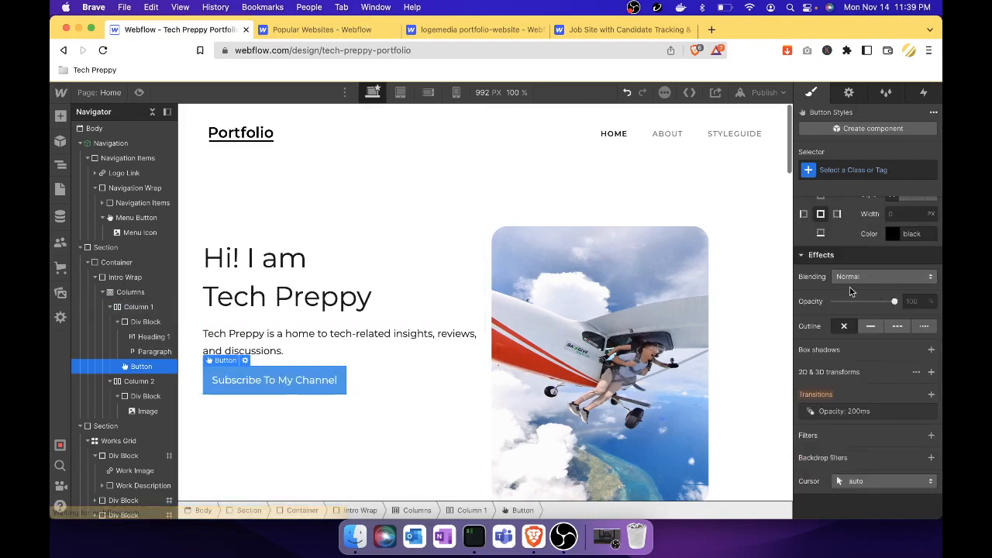
scroll(847, 292, up, 3)
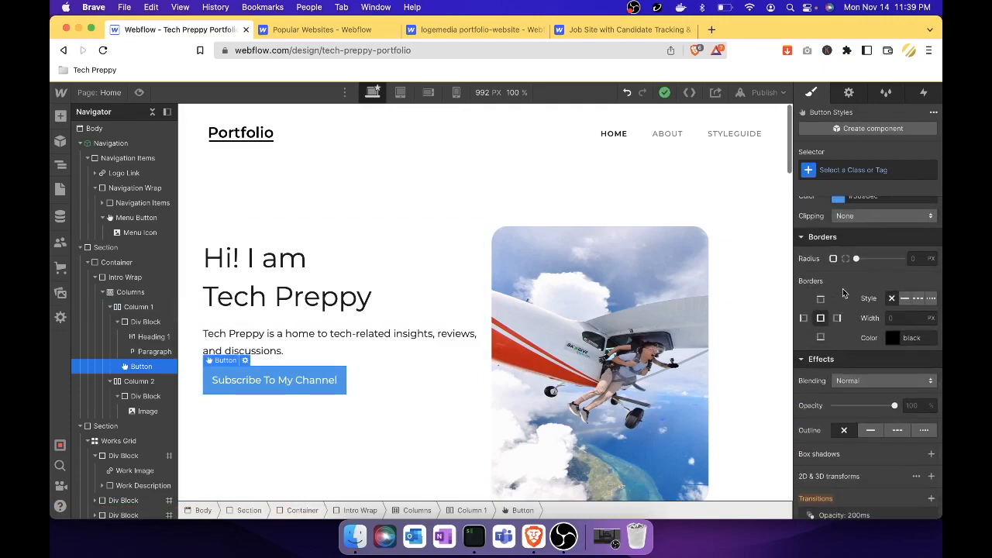
click(915, 258)
click(399, 390)
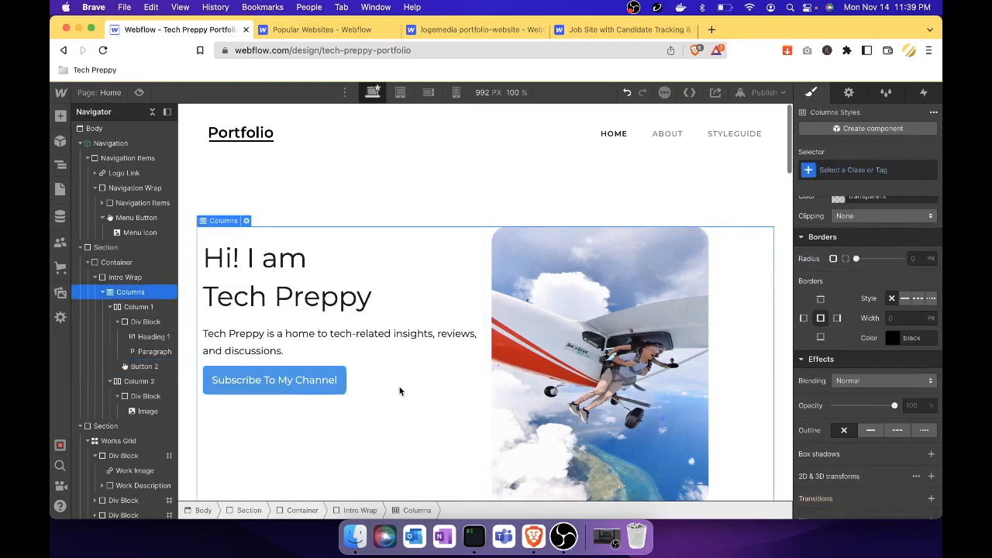
click(329, 389)
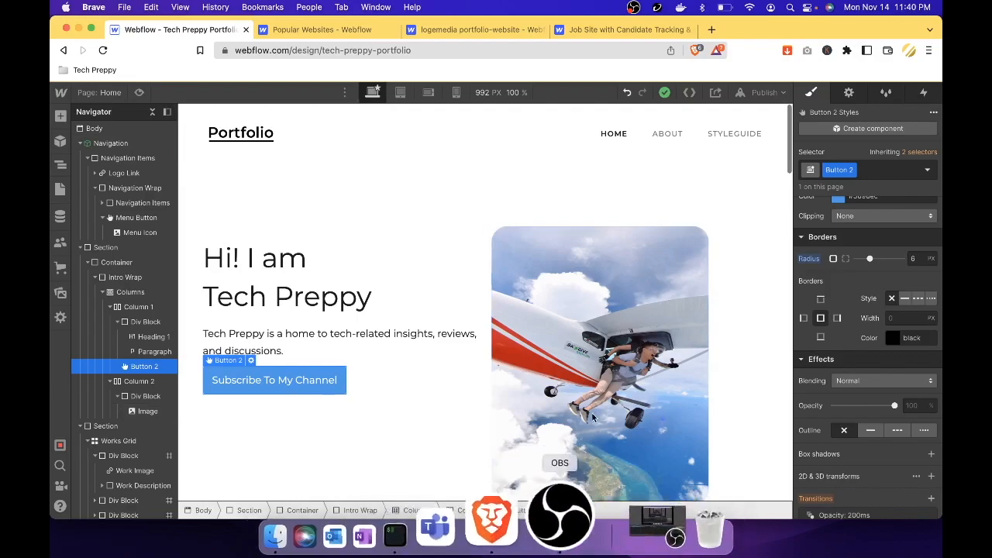
Look over the home page on the canvas and preview the rebuilt intro section at desktop width
scroll(594, 412, down, 5)
scroll(524, 408, up, 5)
scroll(535, 372, down, 8)
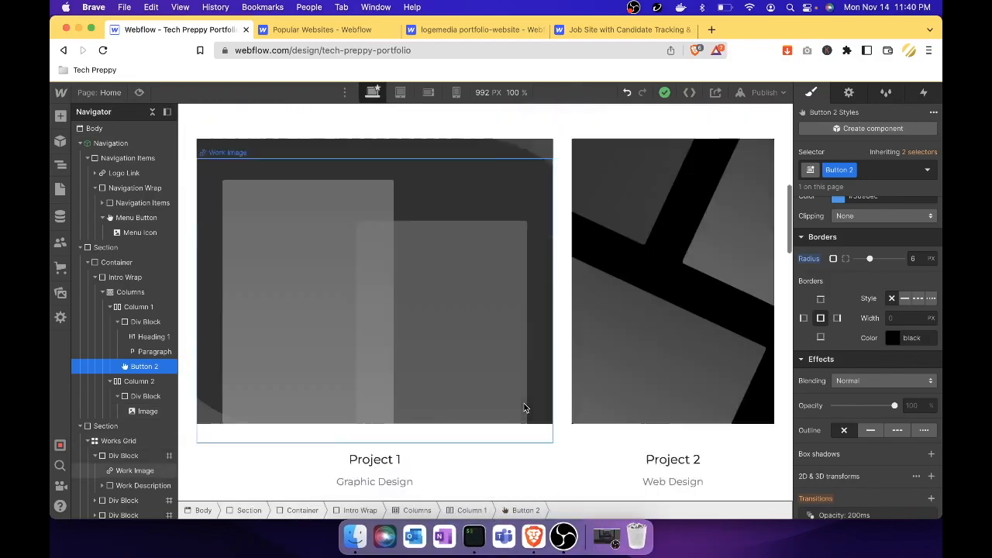
scroll(560, 313, up, 2)
scroll(560, 312, up, 5)
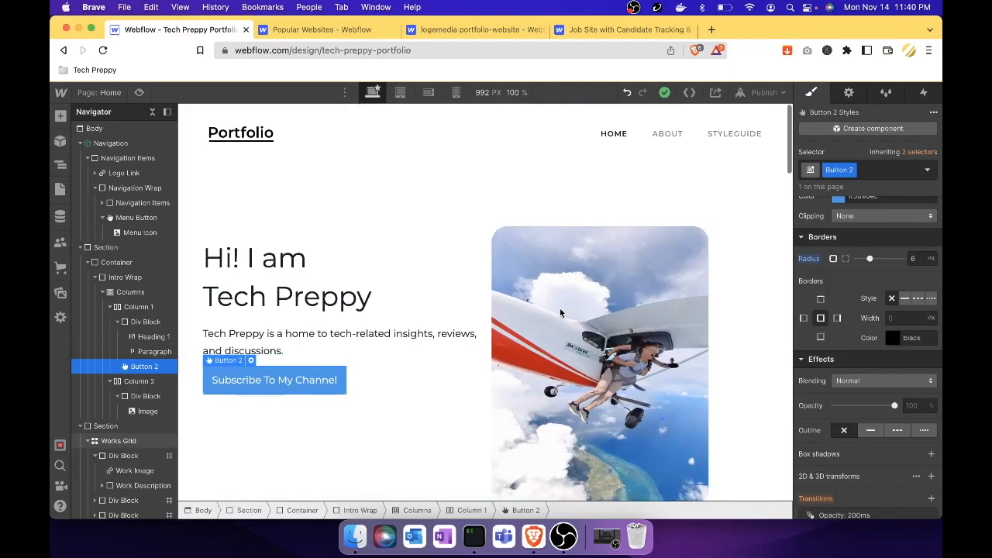
scroll(561, 313, down, 7)
scroll(561, 312, up, 10)
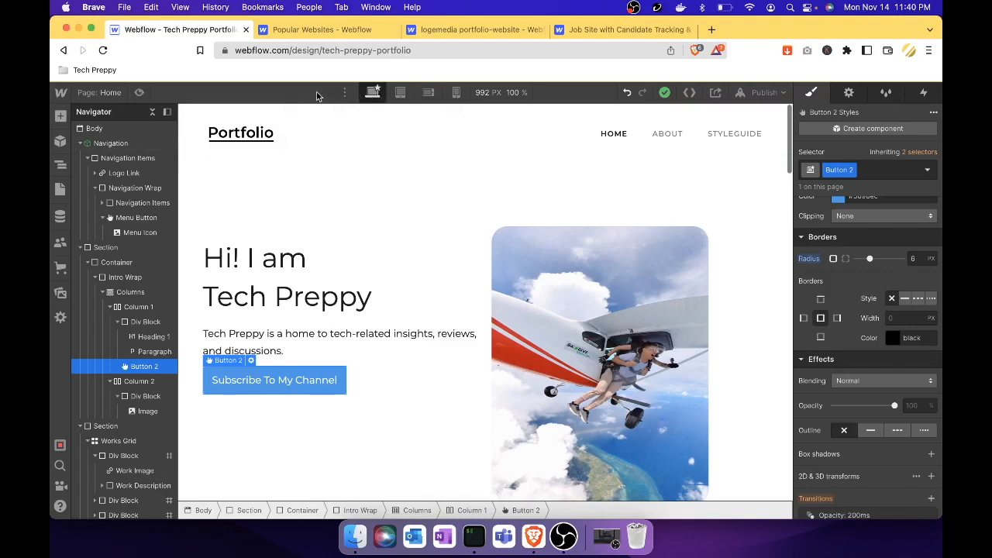
click(140, 93)
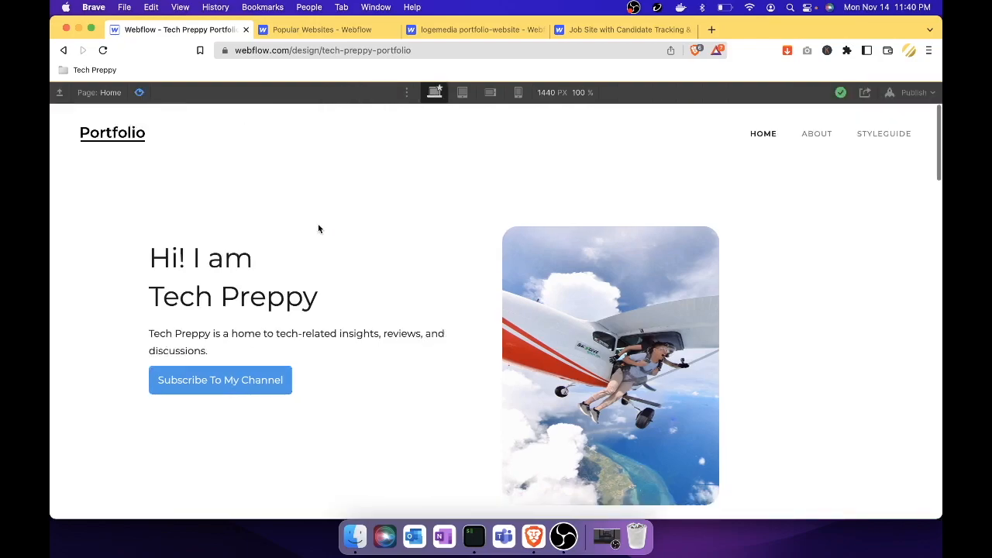
scroll(318, 229, down, 3)
scroll(318, 229, up, 3)
scroll(319, 227, down, 1)
scroll(319, 228, up, 1)
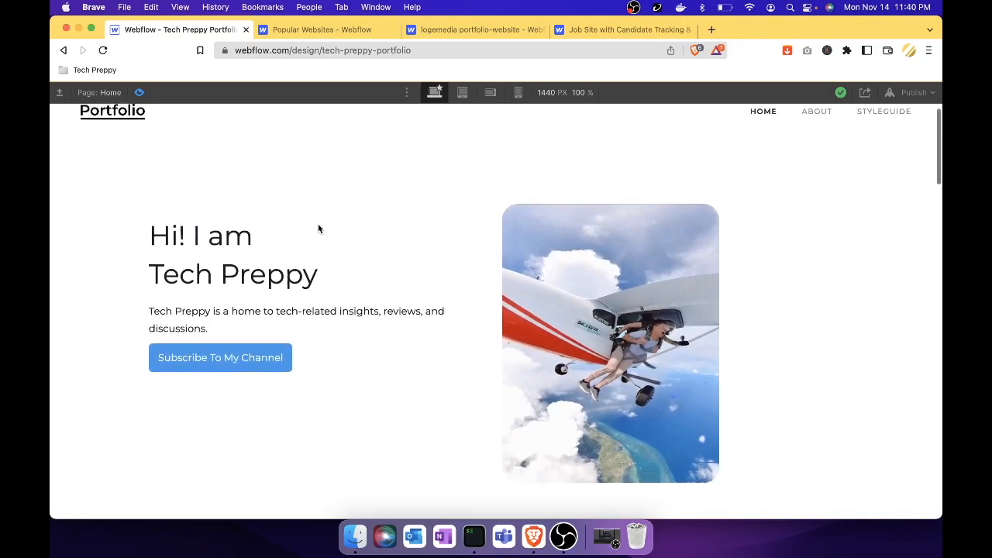
Preview the home page layout at the tablet, mobile landscape and mobile portrait breakpoints
click(462, 93)
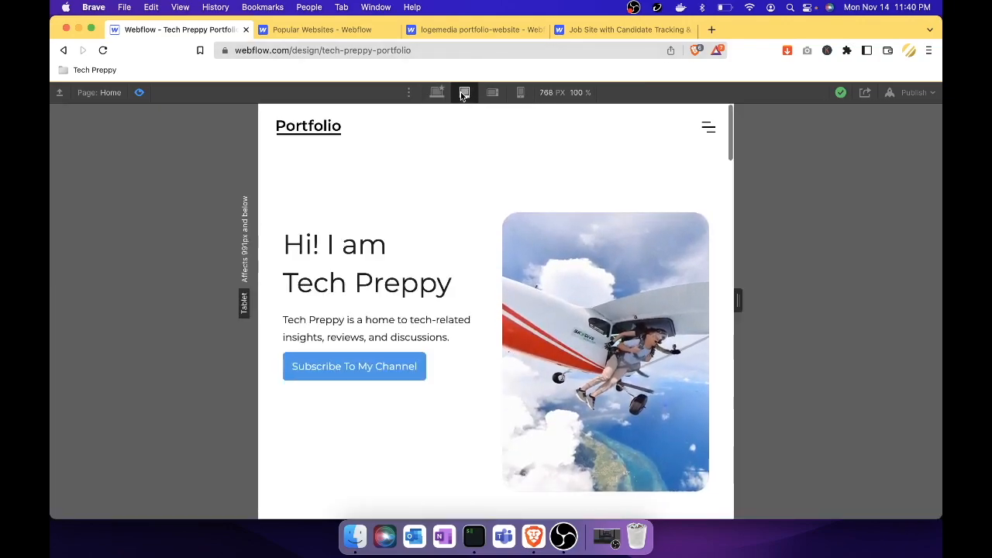
scroll(499, 246, down, 10)
scroll(499, 245, up, 10)
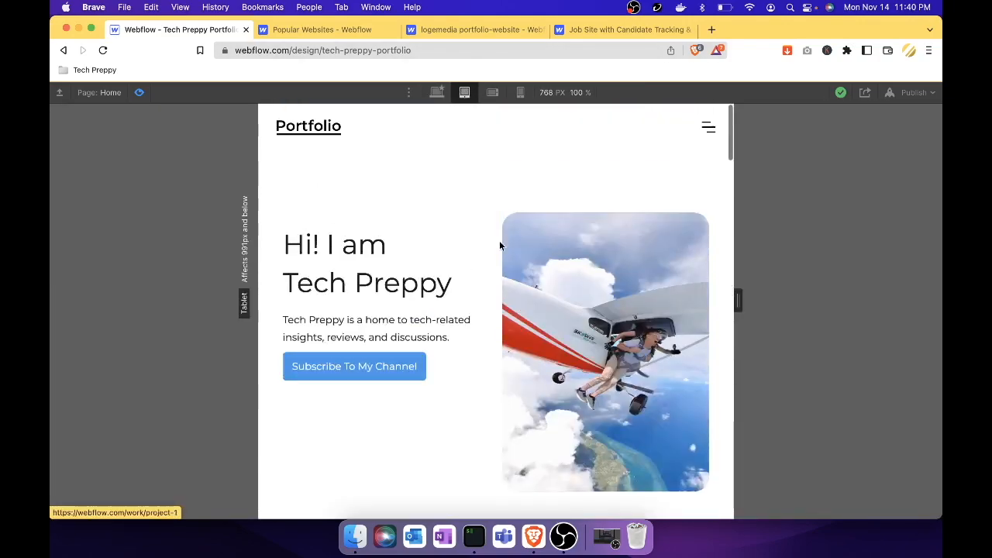
click(492, 92)
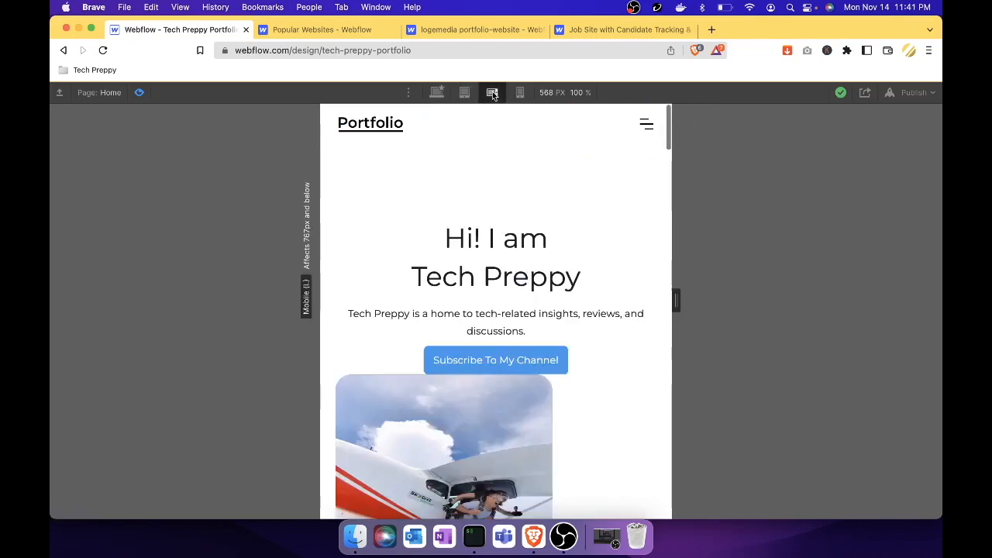
scroll(508, 265, down, 1)
scroll(508, 268, up, 1)
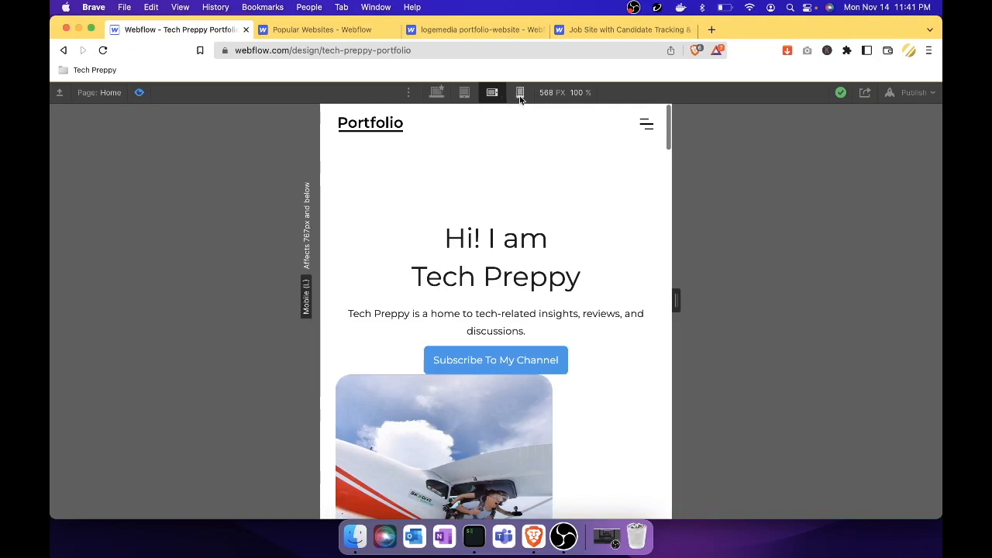
click(520, 92)
scroll(553, 248, down, 3)
scroll(552, 248, down, 4)
scroll(553, 248, up, 8)
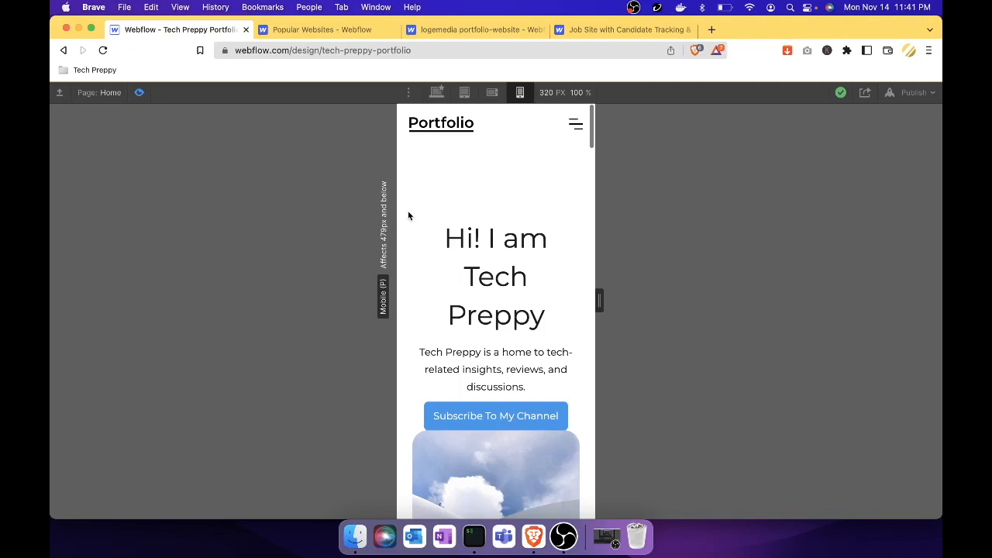
Exit the preview and return the canvas to the desktop breakpoint
click(139, 93)
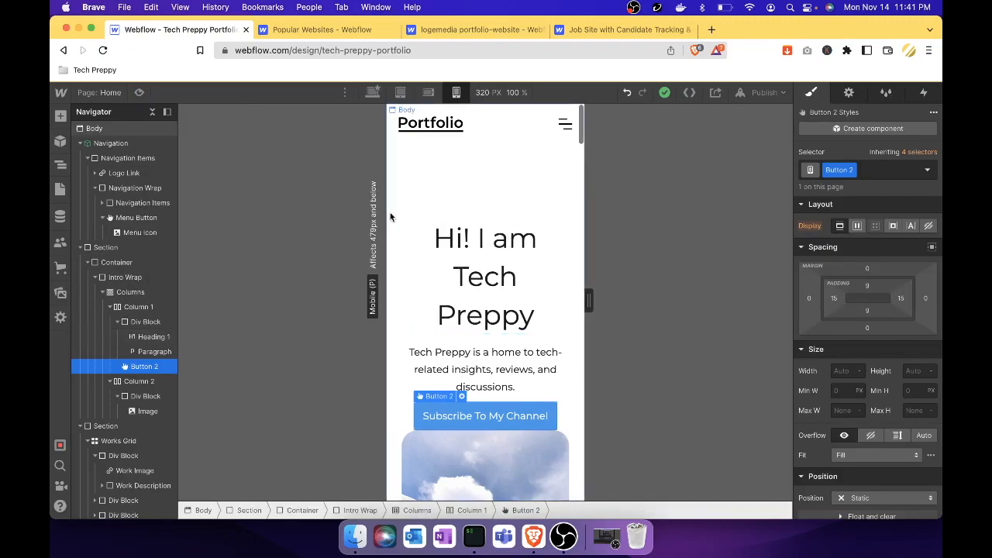
click(373, 97)
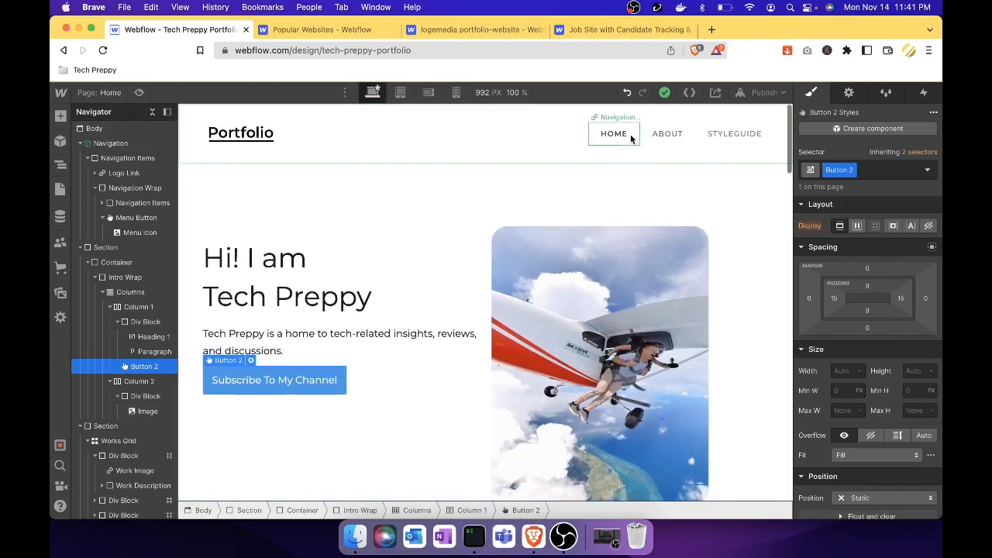
click(765, 209)
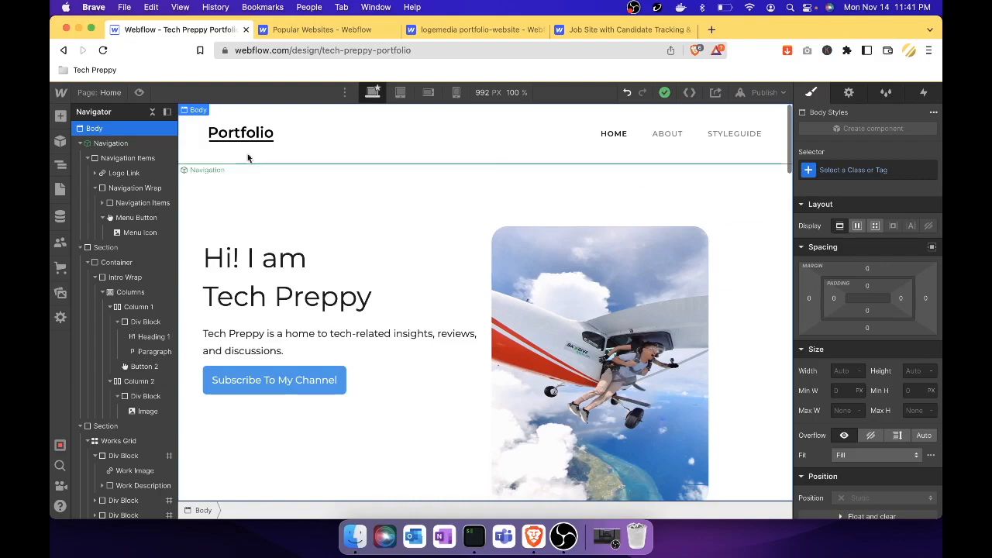
click(61, 166)
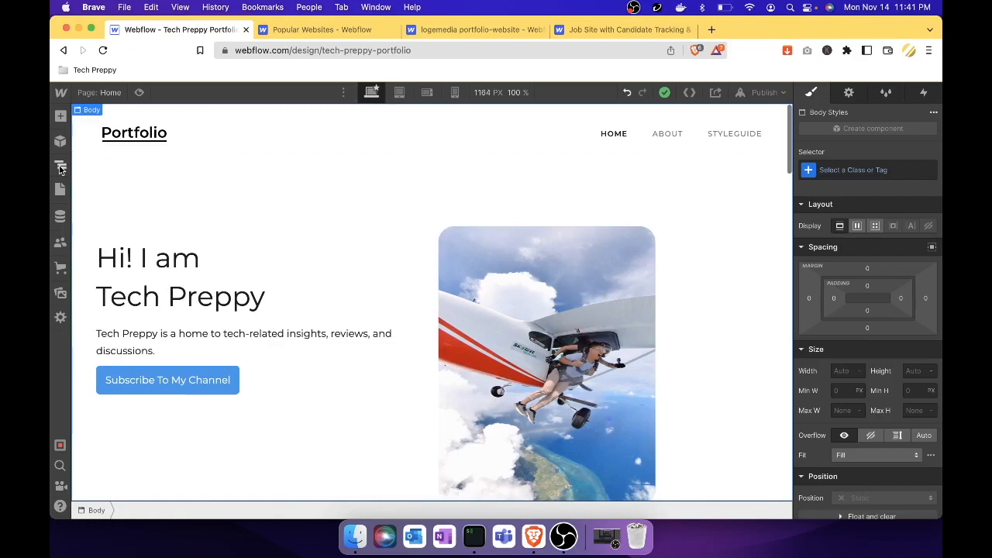
click(61, 166)
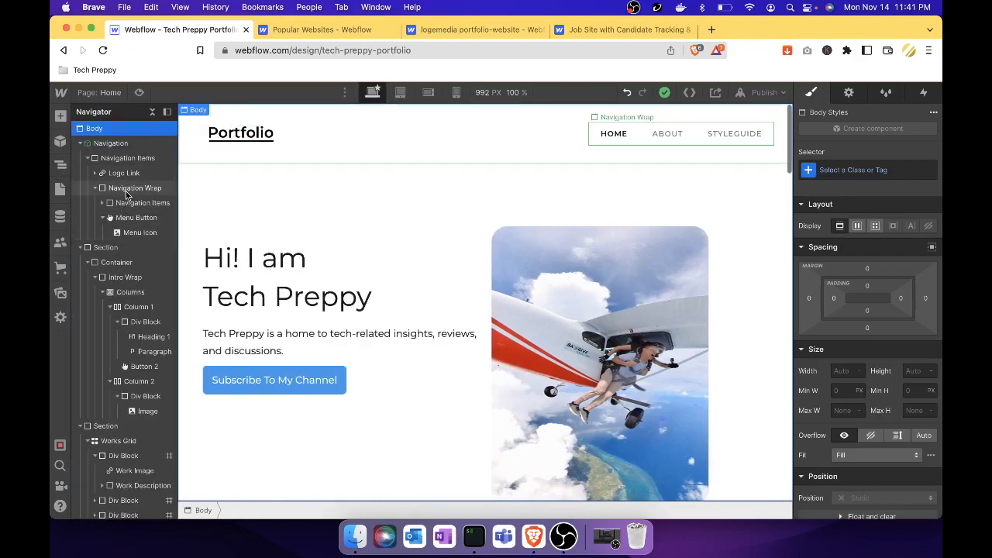
Add a linear gradient background from black to white to the Section that holds the intro content
click(113, 253)
scroll(393, 280, down, 2)
scroll(393, 280, up, 1)
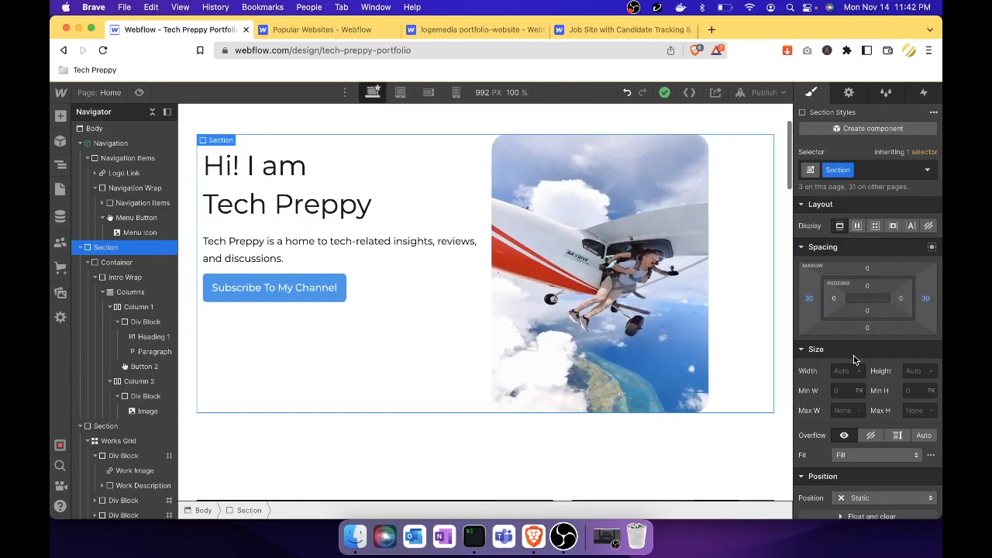
scroll(854, 359, down, 10)
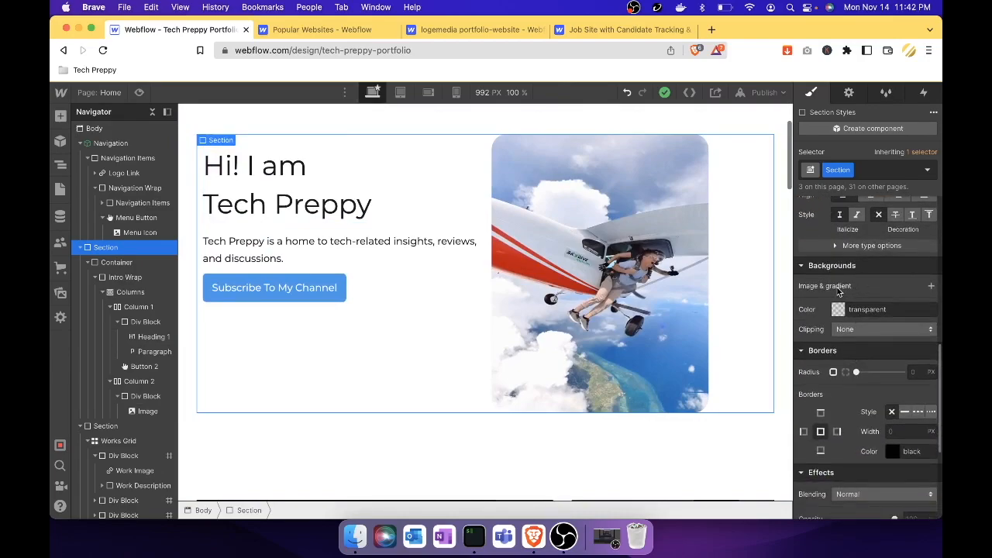
click(931, 287)
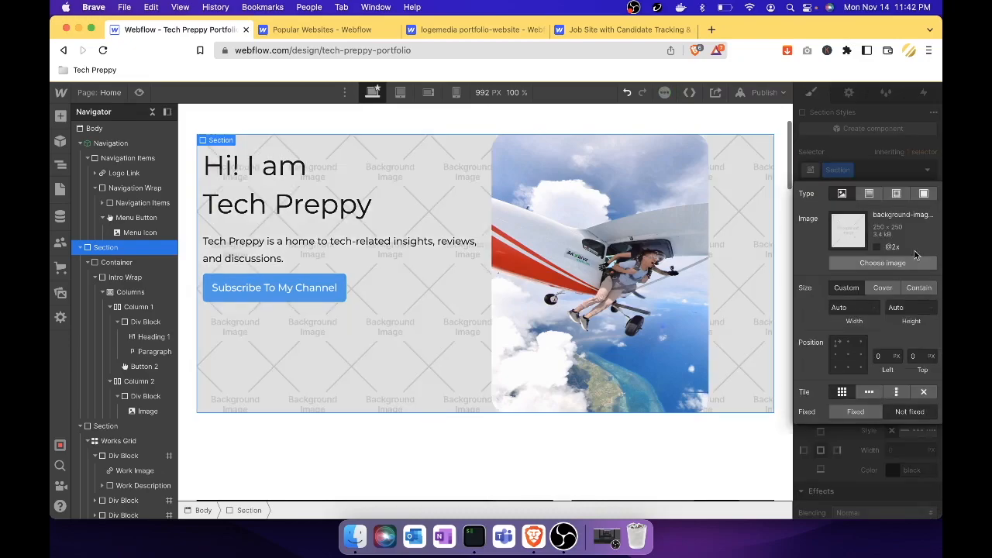
click(871, 197)
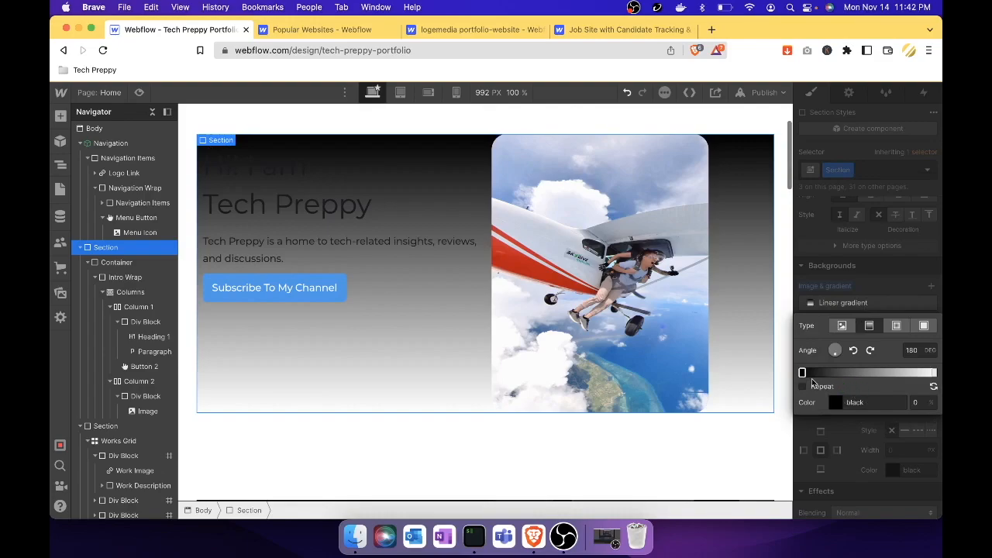
mouse_move(933, 372)
mouse_down()
mouse_move(822, 375)
mouse_move(934, 372)
mouse_up()
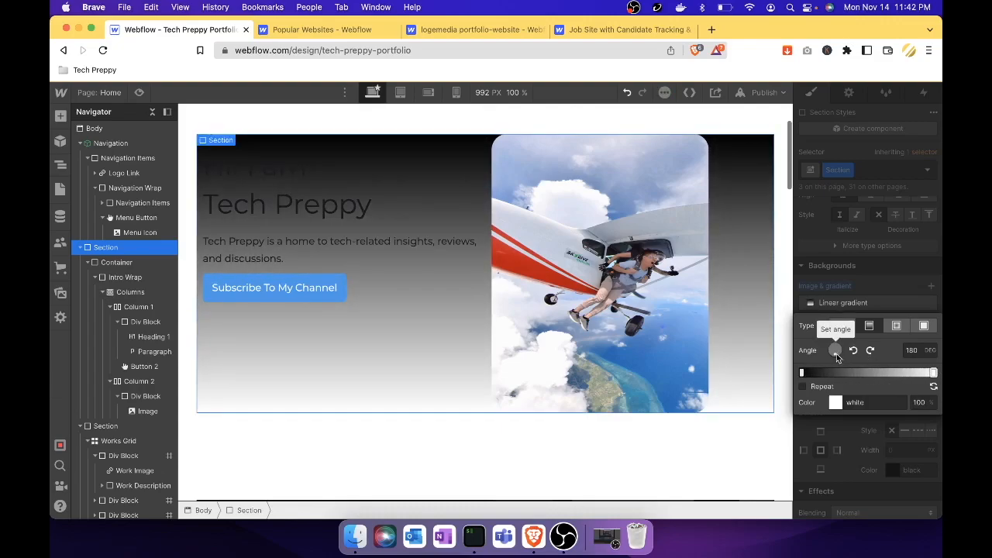
Reverse the gradient's colors and set its angle to 96 degrees
mouse_move(837, 358)
mouse_down()
mouse_move(852, 355)
mouse_move(813, 365)
mouse_move(810, 356)
mouse_move(821, 358)
mouse_up()
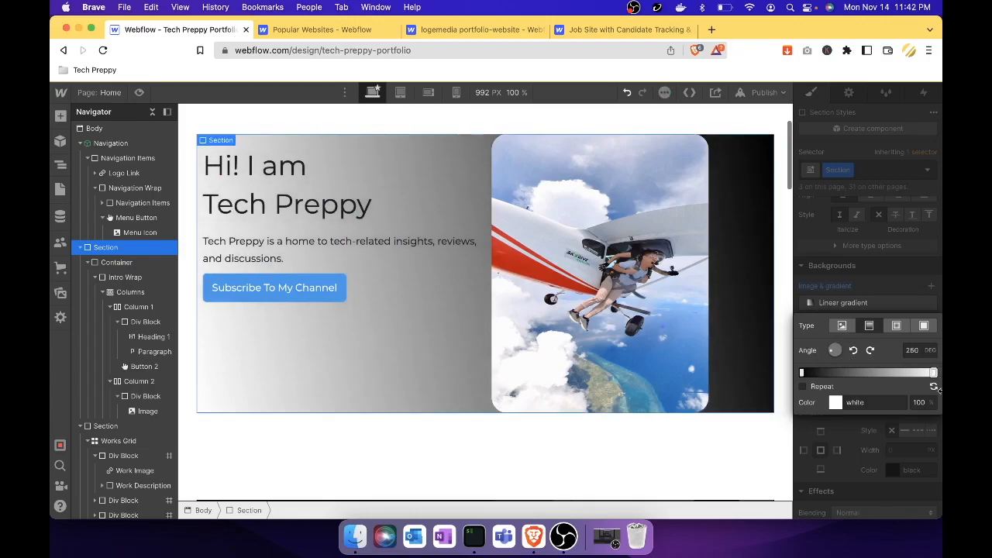
click(933, 387)
click(933, 387)
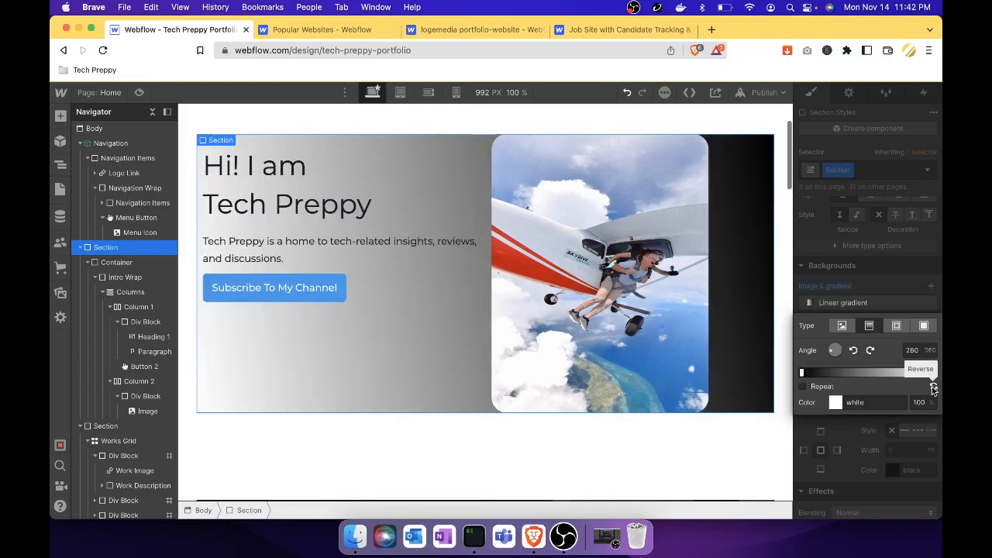
click(933, 388)
click(933, 387)
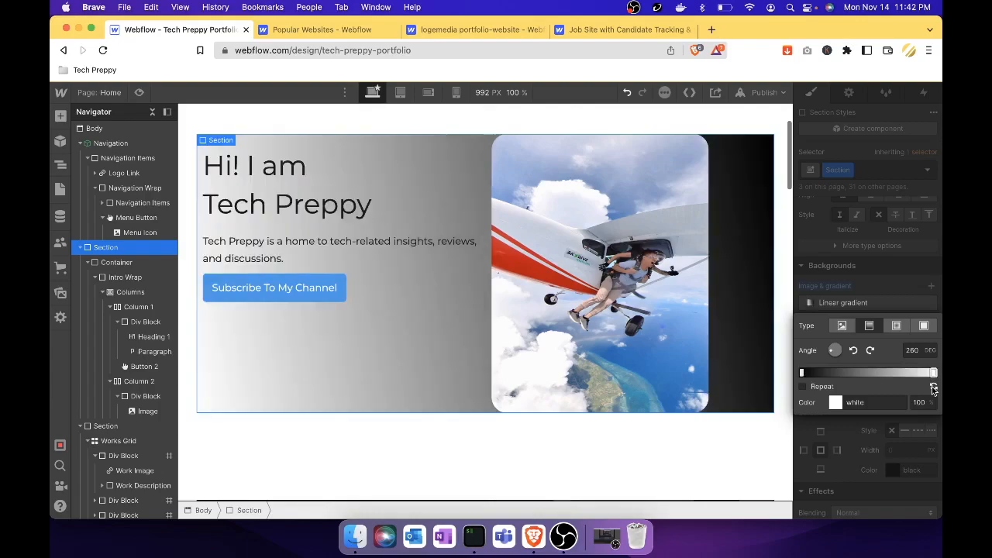
click(933, 388)
drag(831, 351, 854, 354)
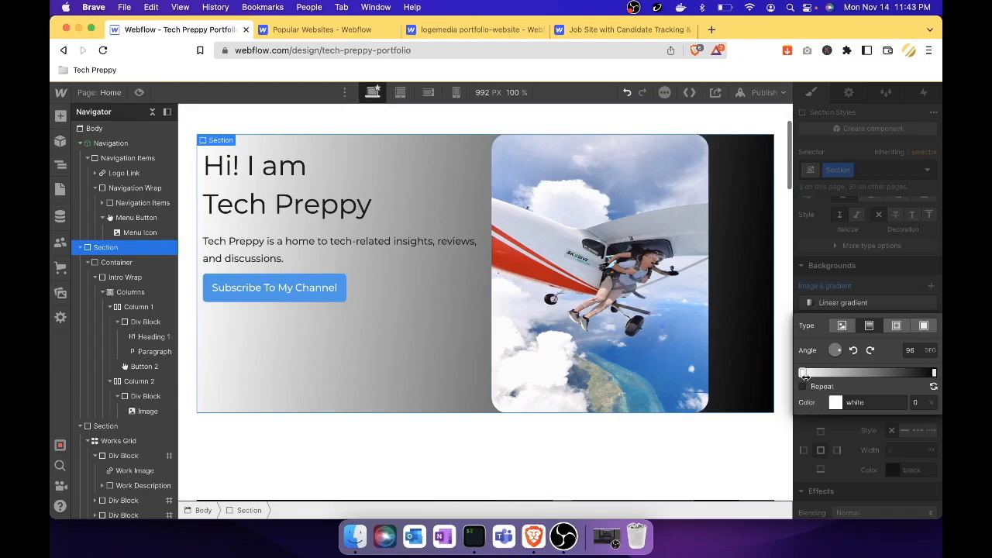
Move the gradient's white stop to 54% and change the black end stop to a medium blue
drag(803, 373, 873, 374)
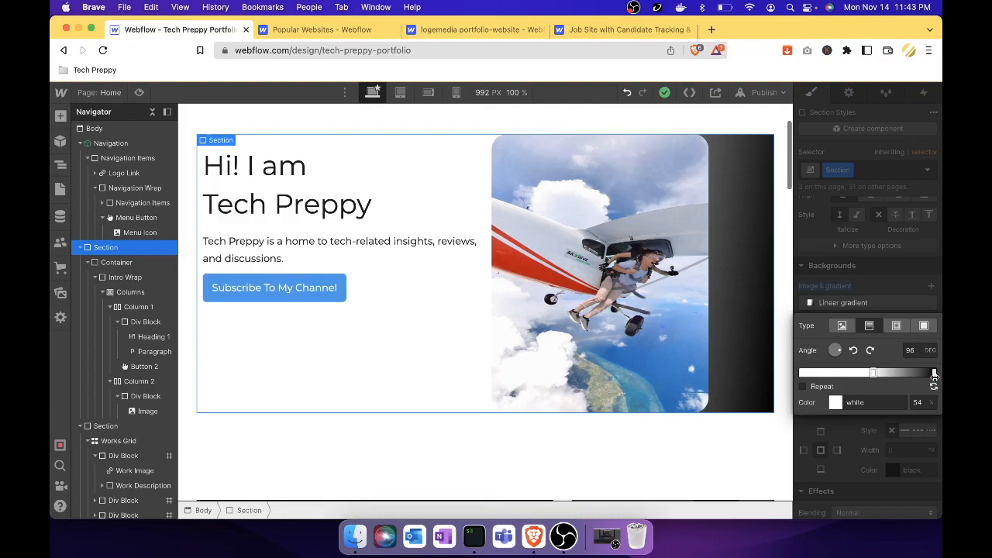
click(934, 373)
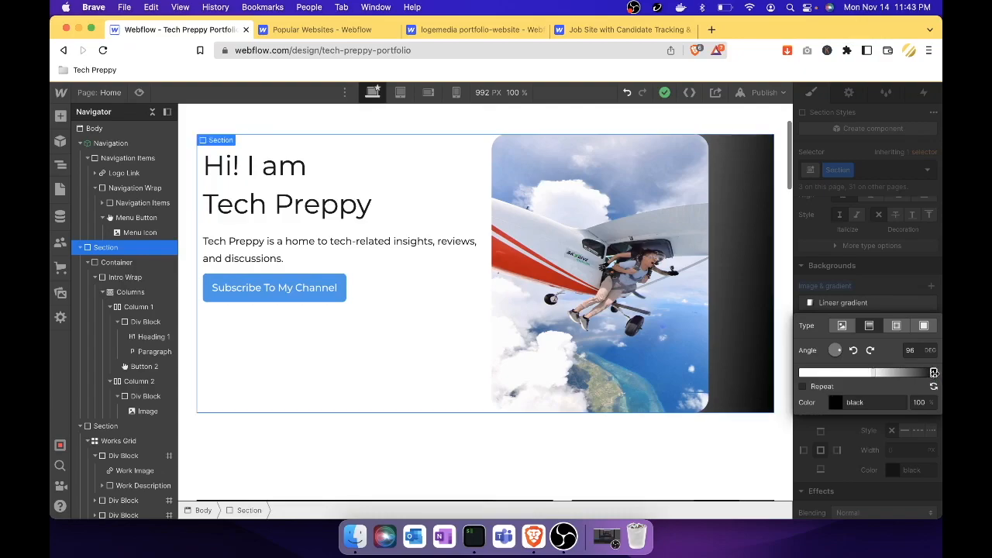
click(872, 372)
click(934, 373)
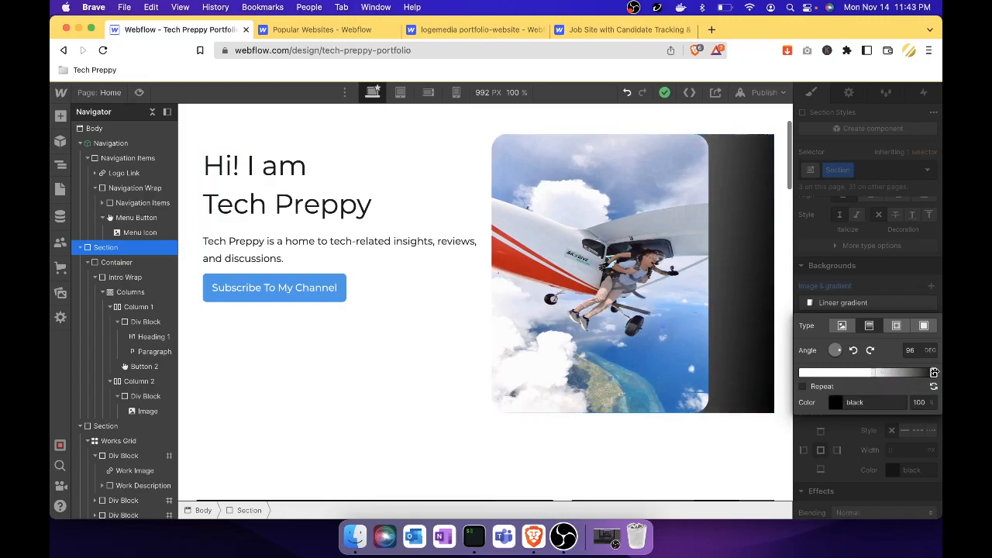
click(835, 403)
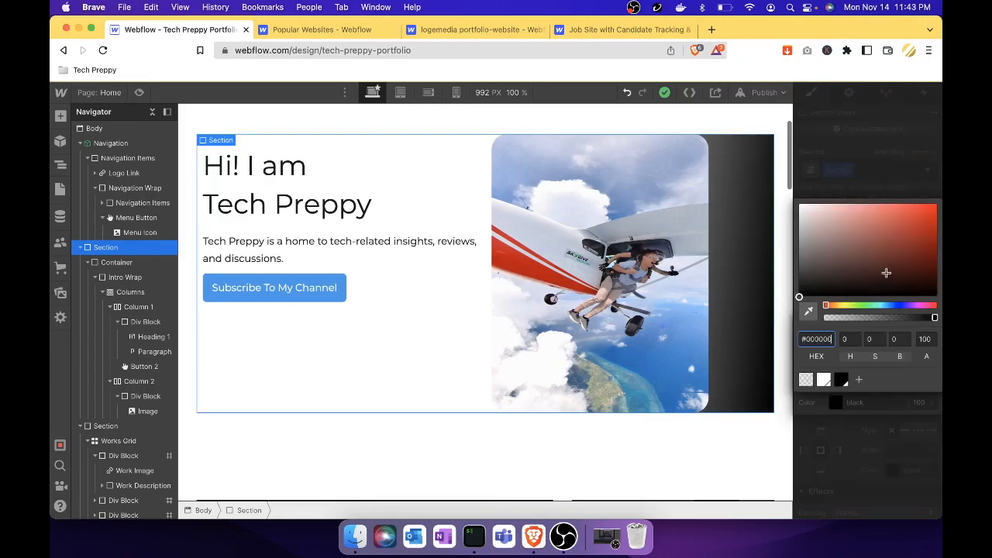
drag(826, 306, 889, 306)
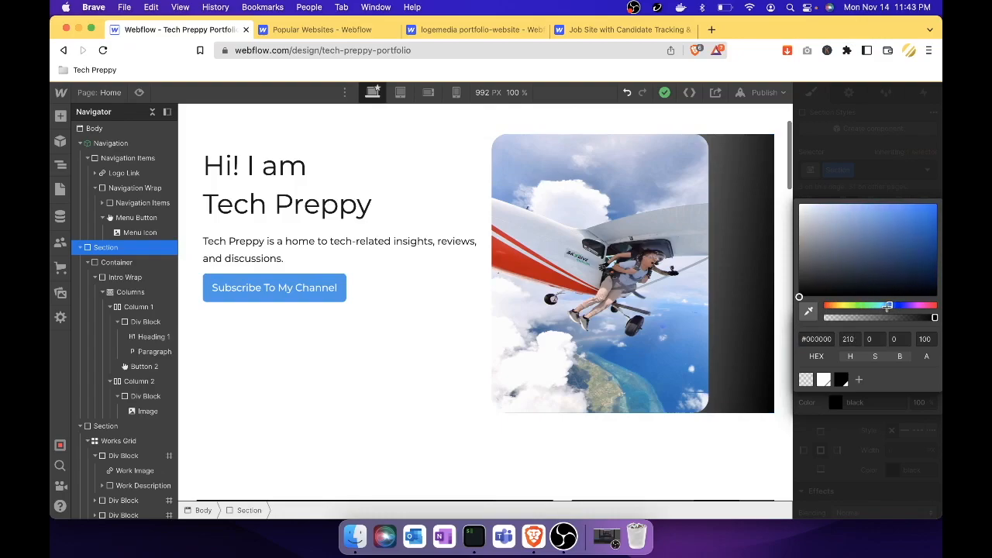
drag(799, 296, 882, 218)
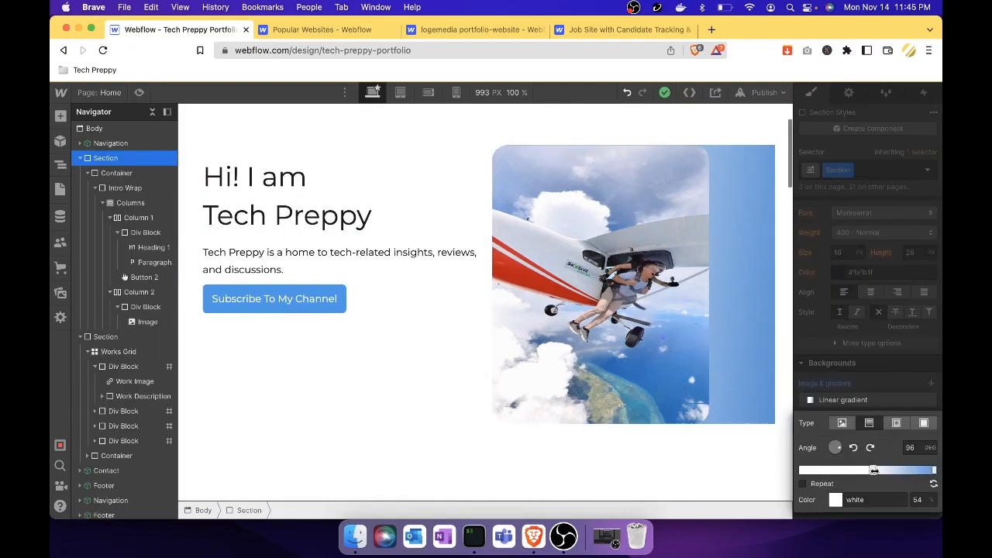
Move the gradient's white stop to 81% and preview the intro section with the new background
drag(874, 470, 908, 471)
scroll(673, 331, up, 2)
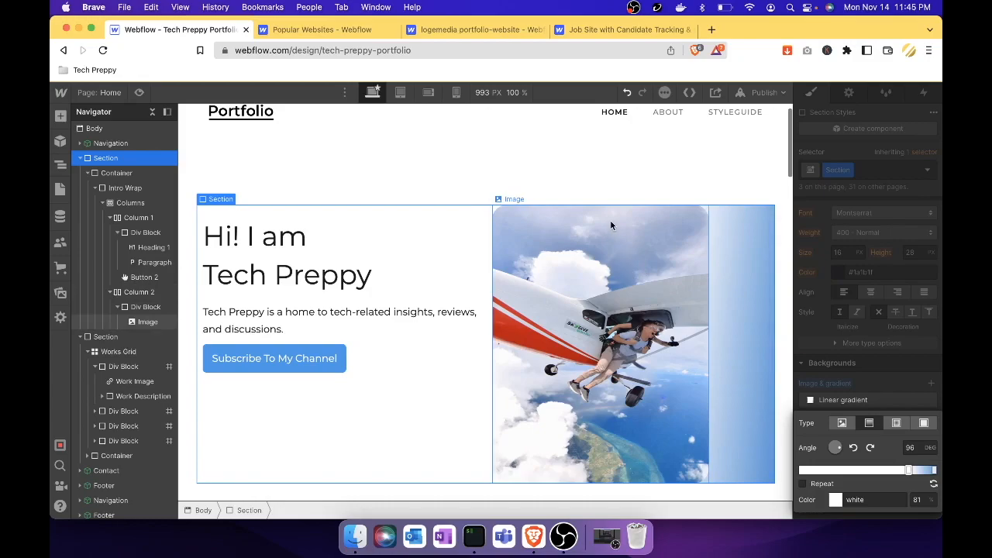
click(800, 248)
scroll(801, 248, up, 5)
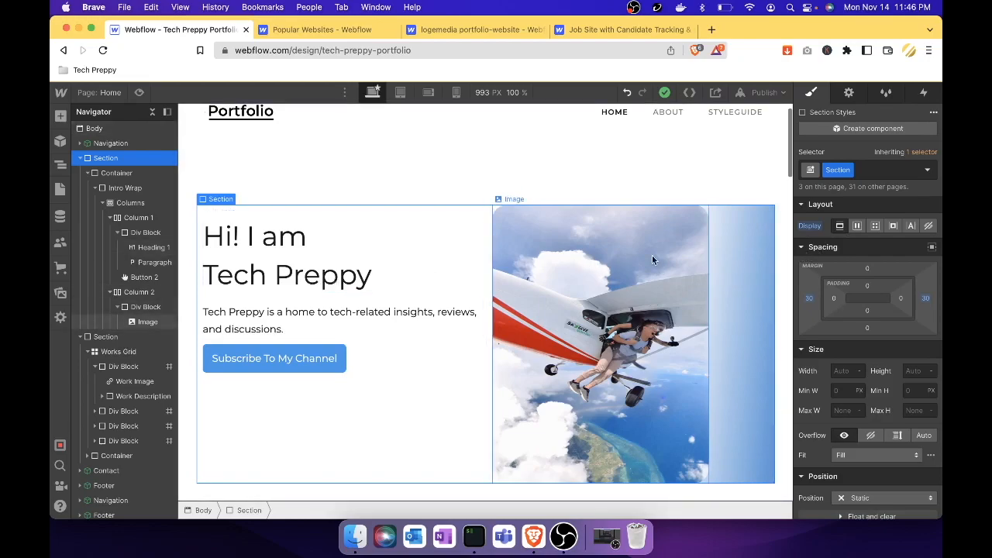
click(139, 92)
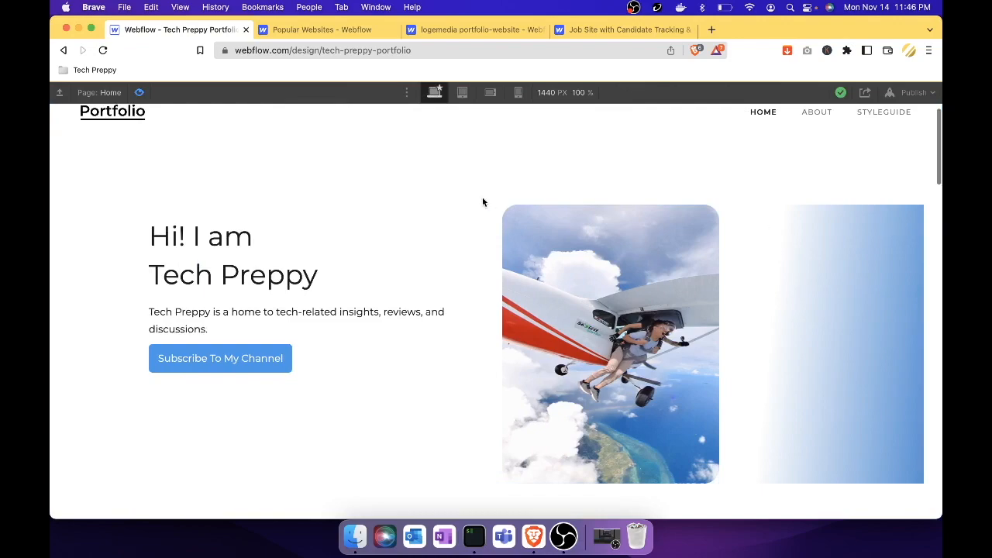
click(138, 93)
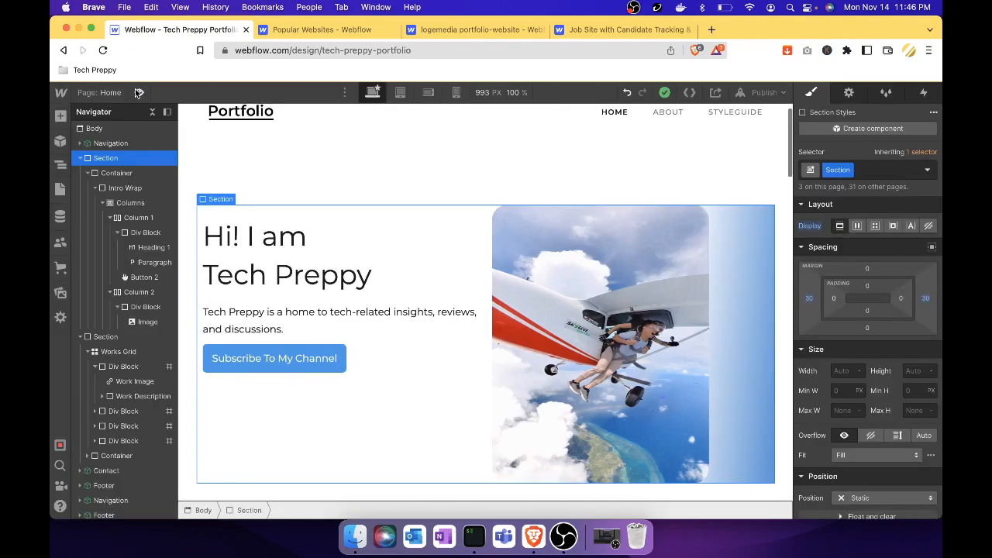
Set the intro Section's display to Flex and look over the gradient area on the canvas
click(857, 226)
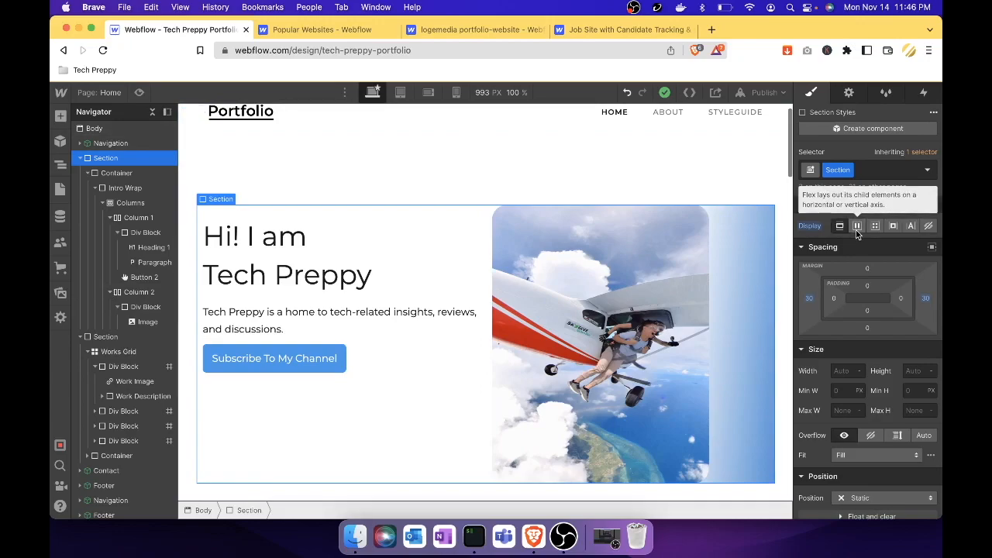
click(785, 220)
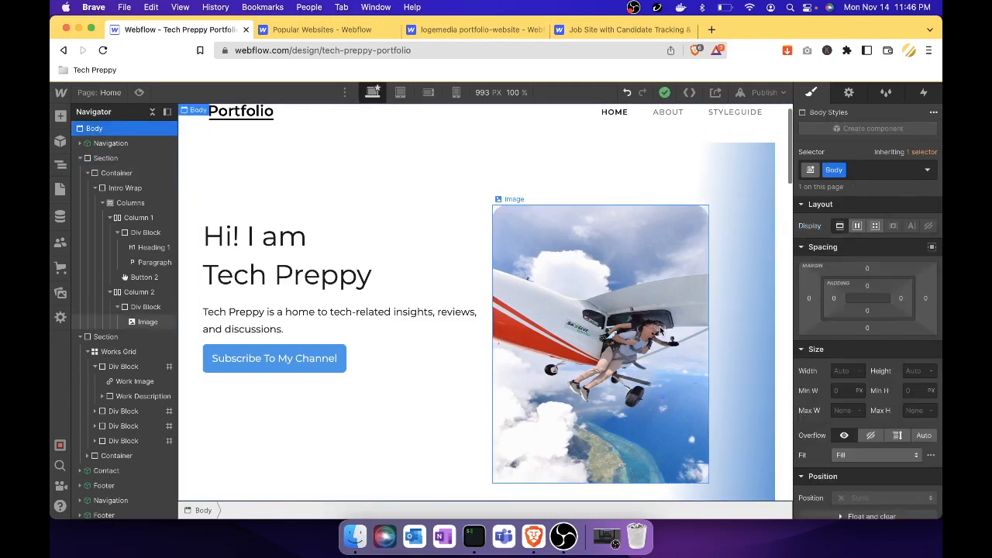
scroll(659, 326, down, 3)
scroll(659, 327, up, 2)
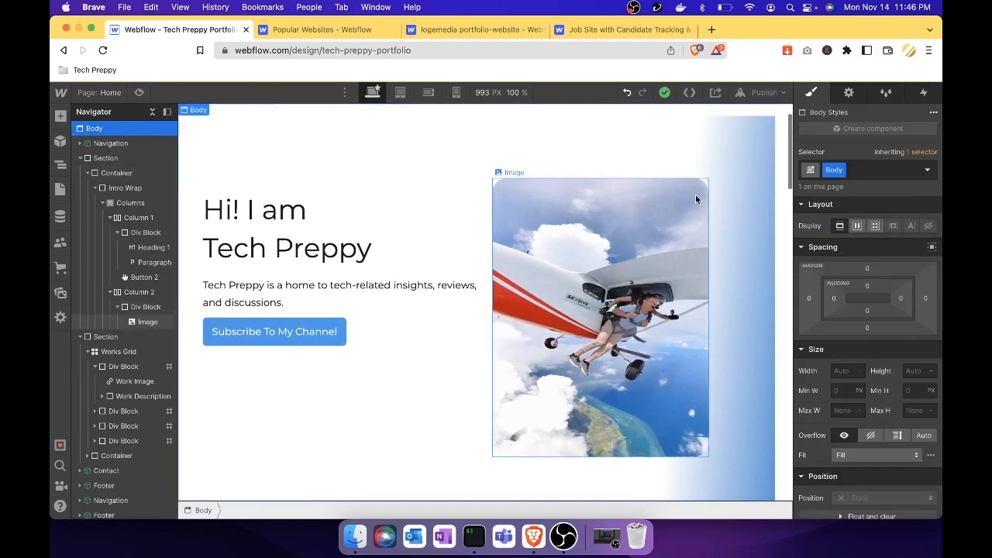
scroll(695, 194, up, 1)
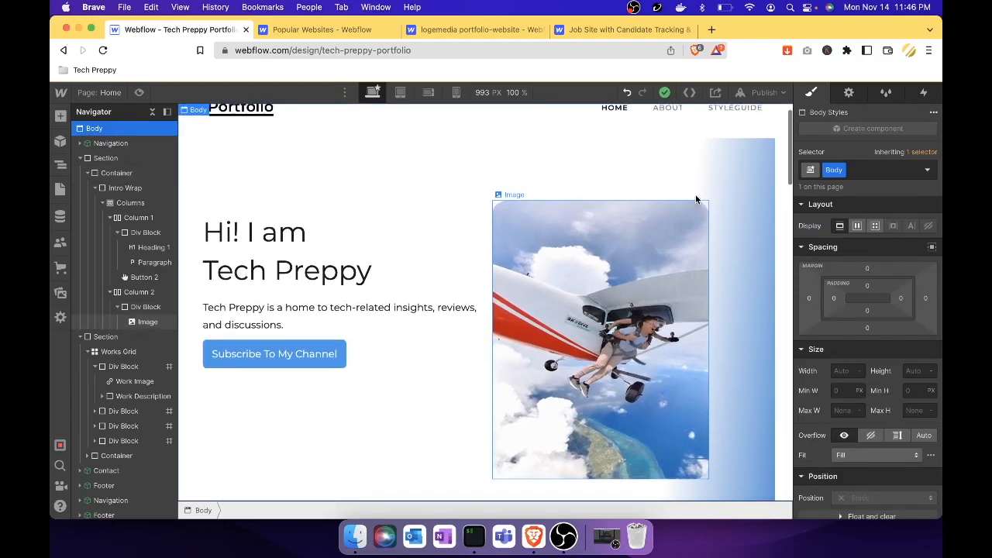
scroll(732, 142, down, 6)
scroll(732, 141, up, 2)
scroll(732, 142, down, 2)
scroll(731, 142, up, 5)
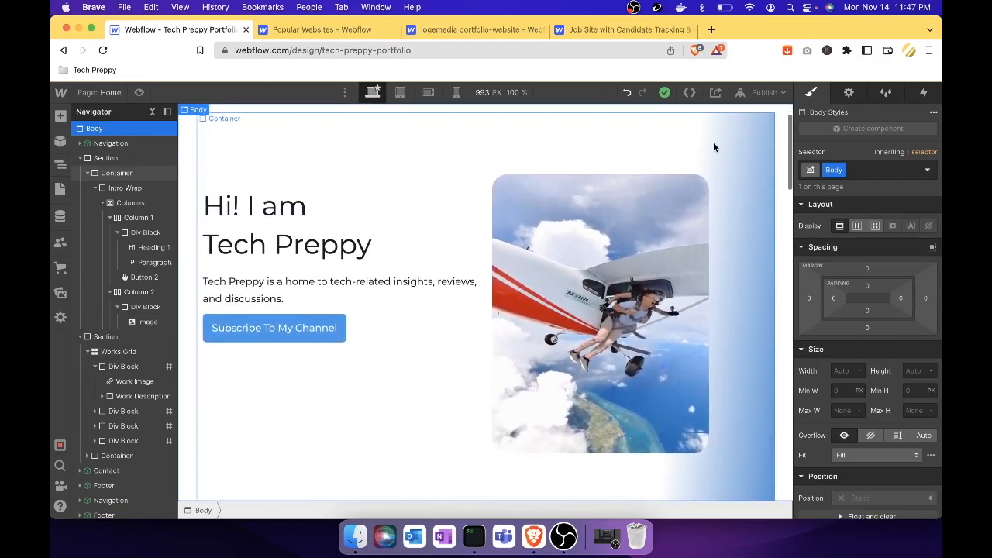
Preview the home page at desktop width with the flex layout, and return to editing
click(139, 92)
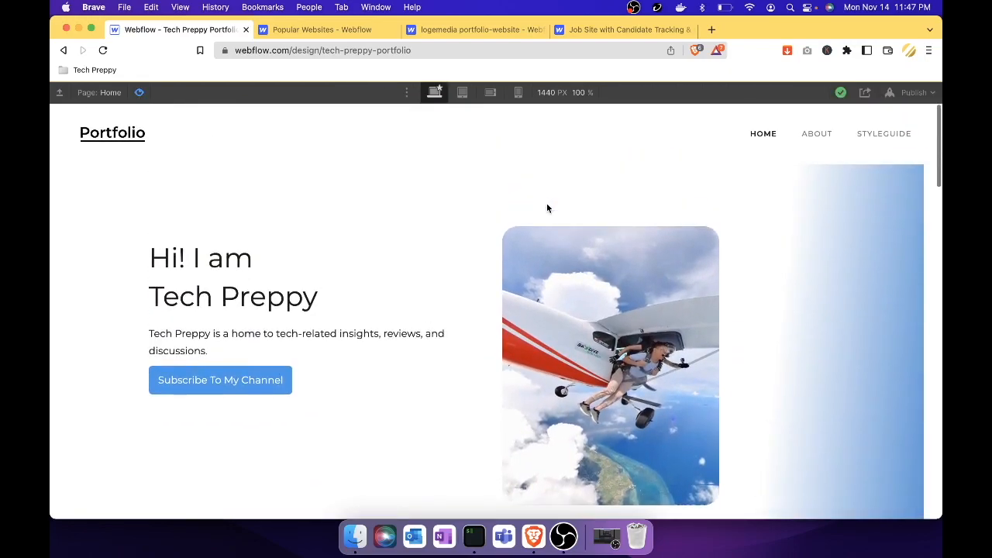
scroll(548, 206, down, 2)
key(super+shift+p)
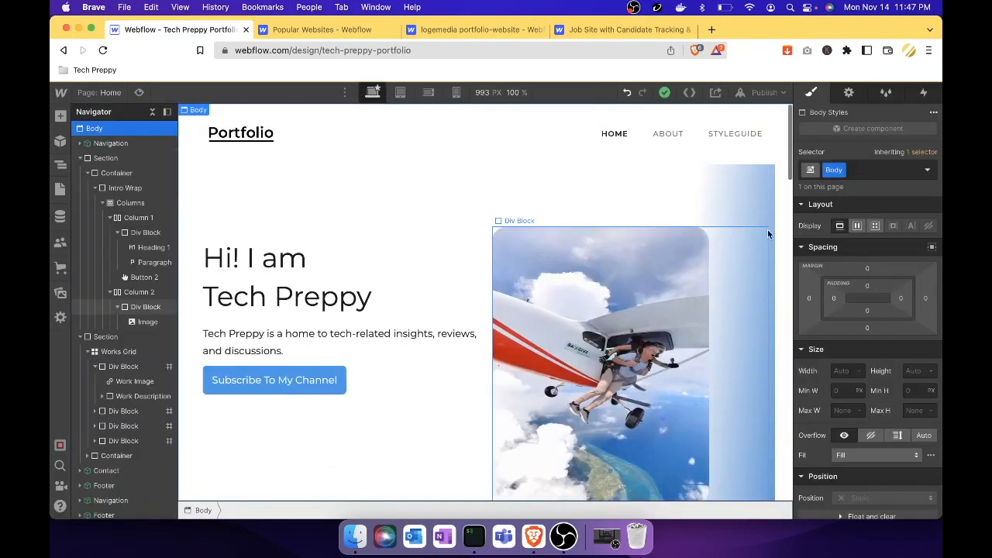
Publish the site to its tech-preppy-portfolio.webflow.io domain and open the live page
click(781, 94)
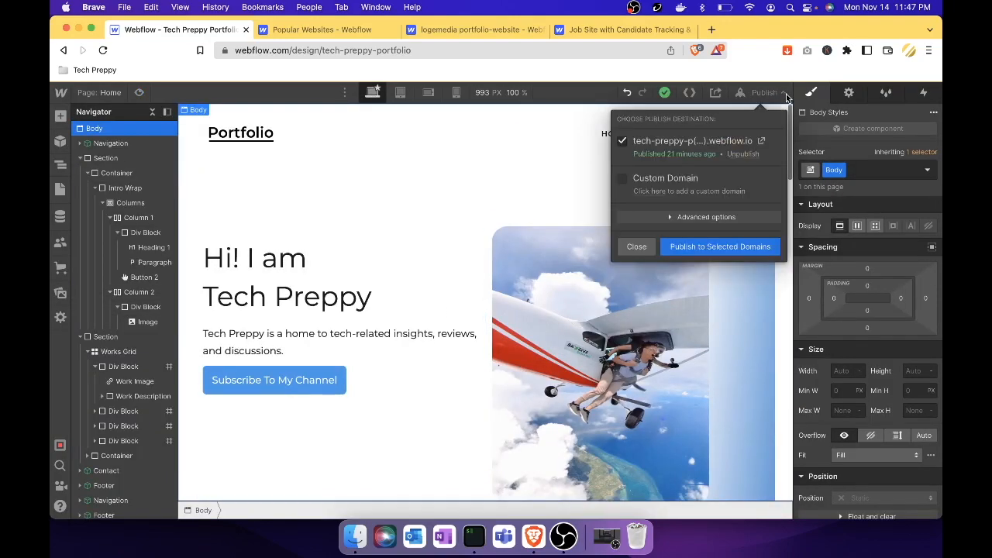
click(724, 249)
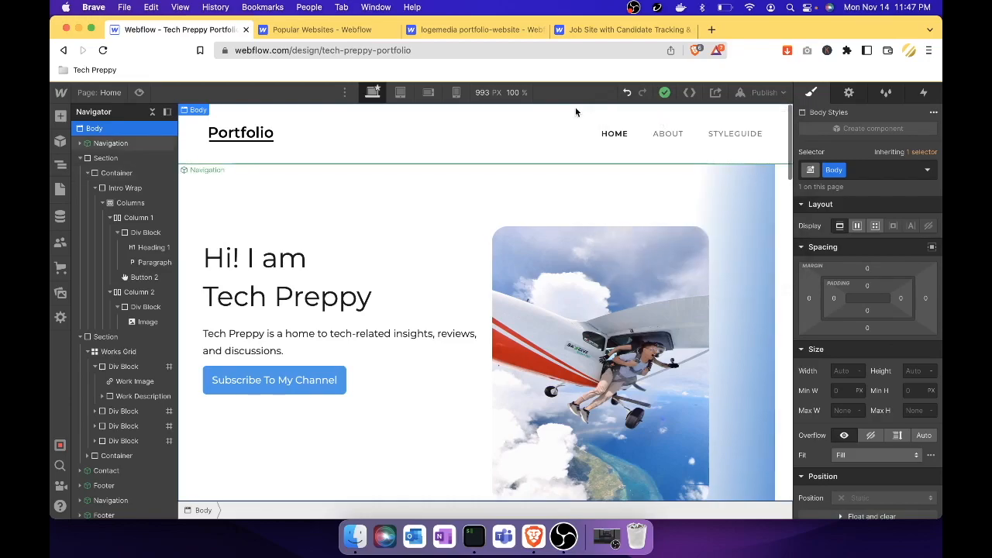
click(782, 95)
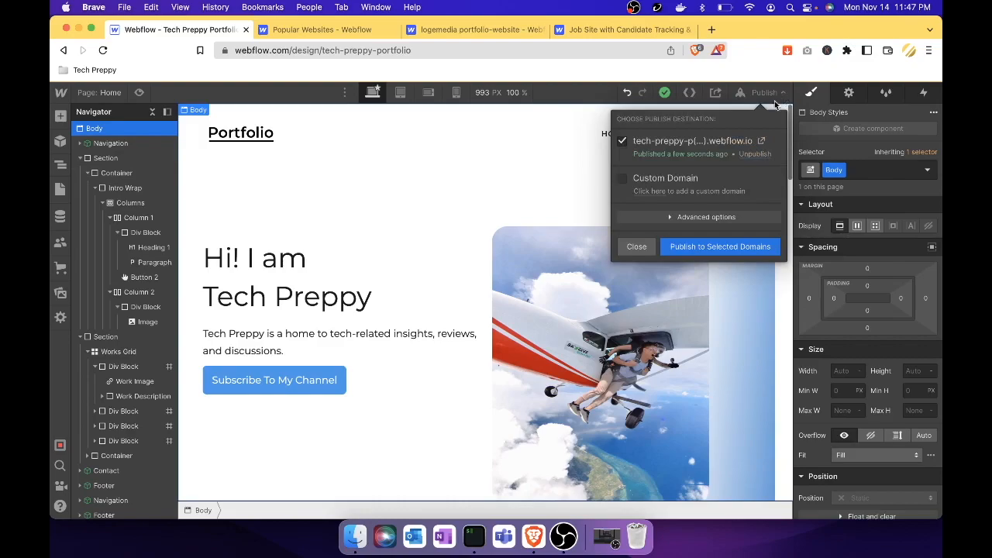
click(761, 142)
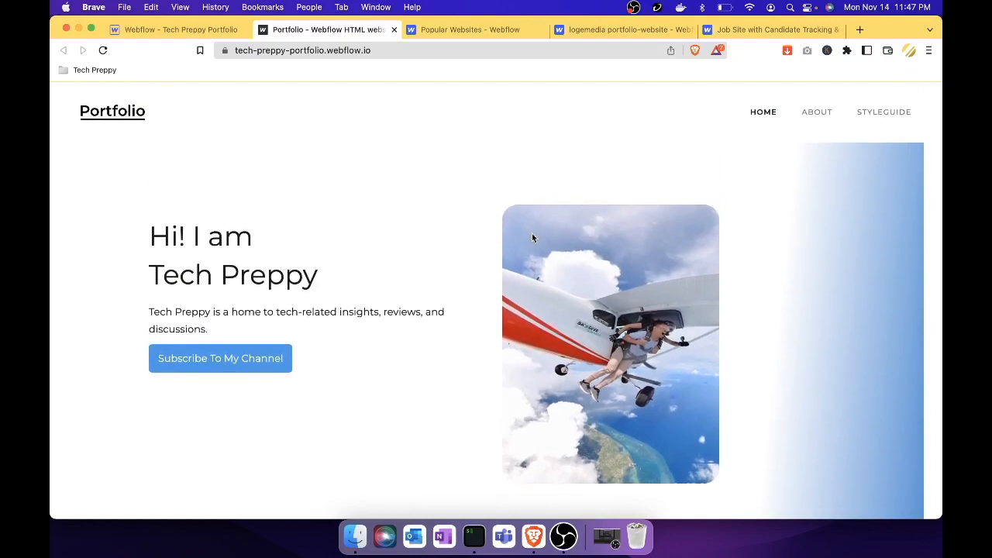
Review the published home page from the intro section down to the footer, and return to the Webflow designer
scroll(532, 238, down, 2)
scroll(519, 225, up, 2)
scroll(793, 263, down, 10)
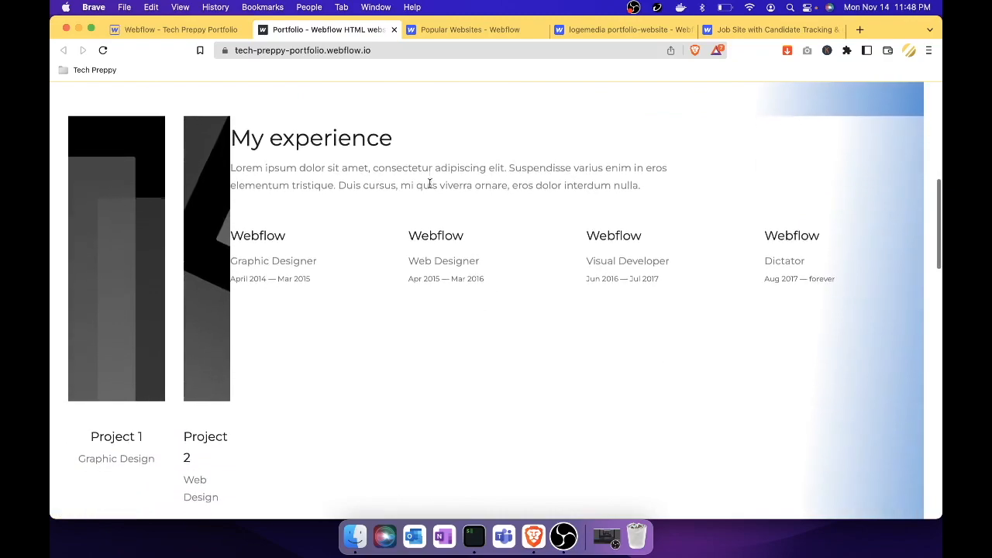
scroll(413, 227, down, 8)
scroll(413, 227, down, 15)
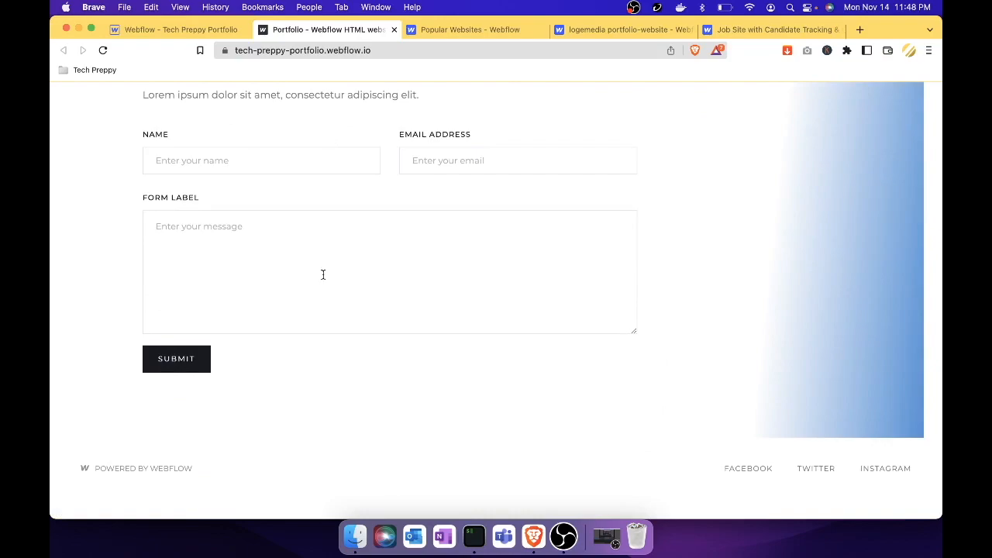
scroll(323, 275, up, 2)
click(205, 29)
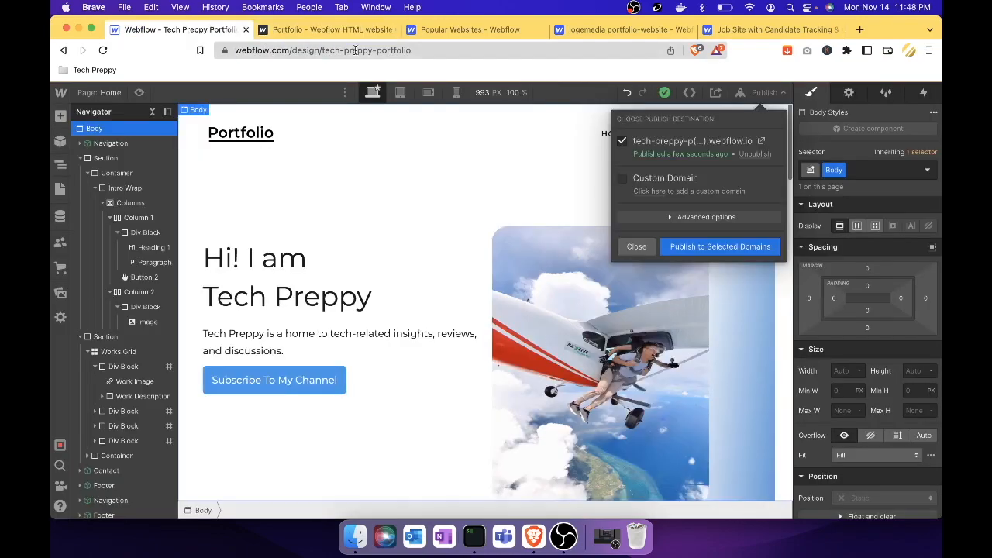